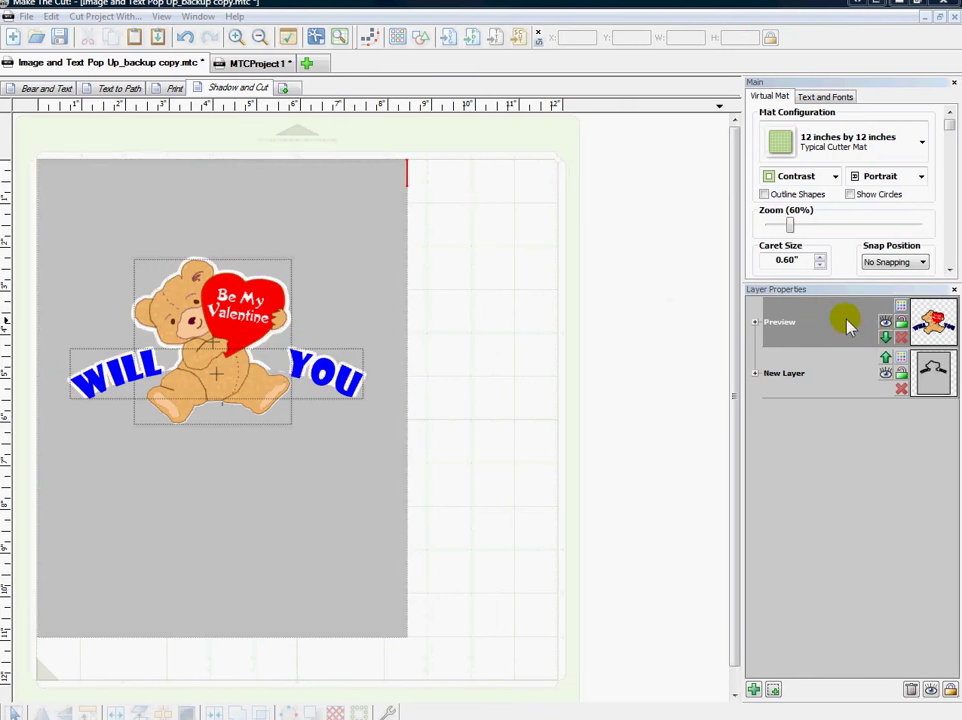
Preview the cut result of the Shadow and Cut page with the Preview layer hidden, and show that layer again.
left_click(885, 323)
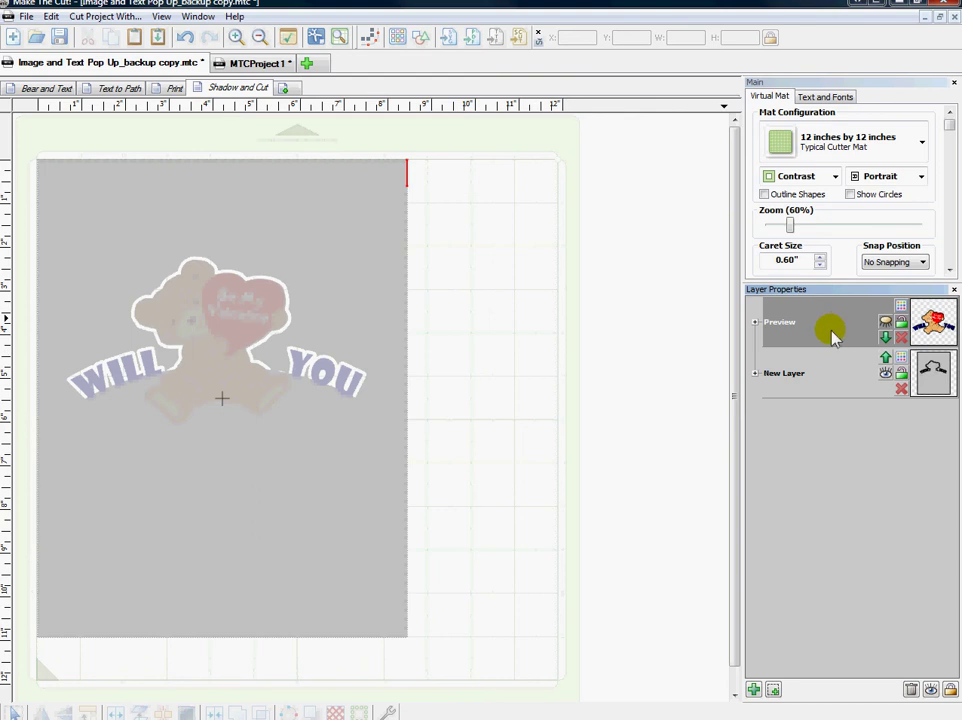
left_click(341, 46)
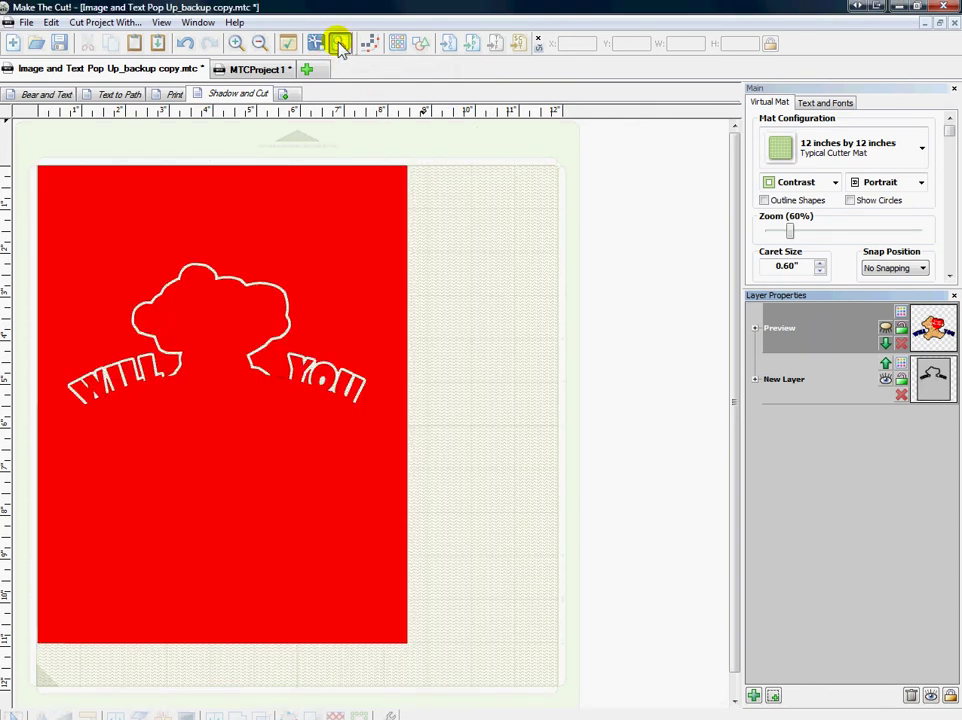
left_click(341, 46)
left_click(339, 46)
left_click(341, 45)
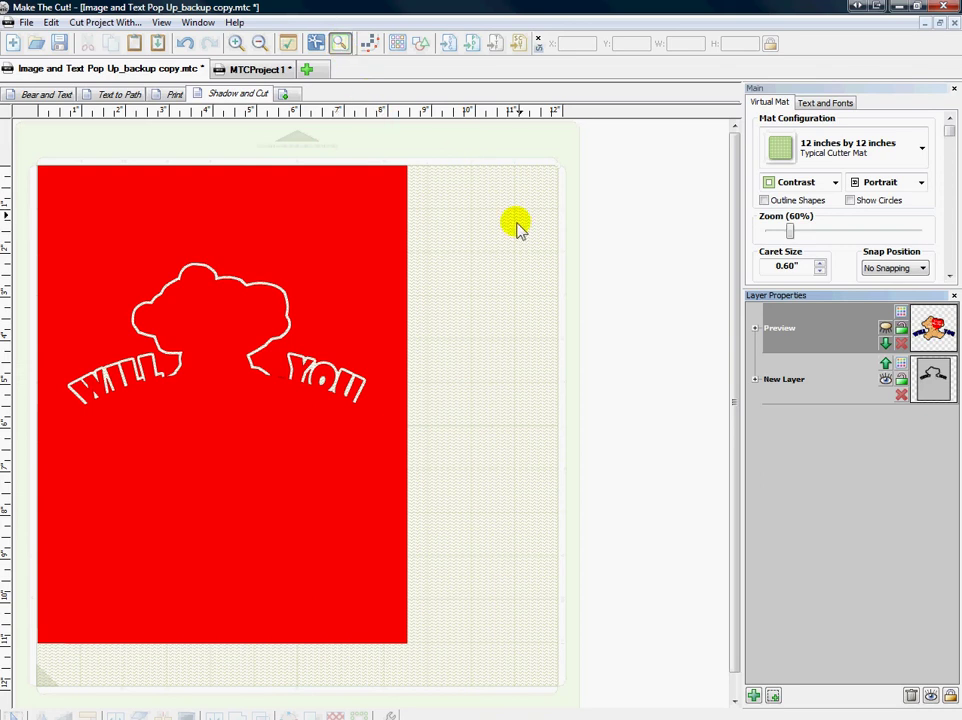
left_click(884, 330)
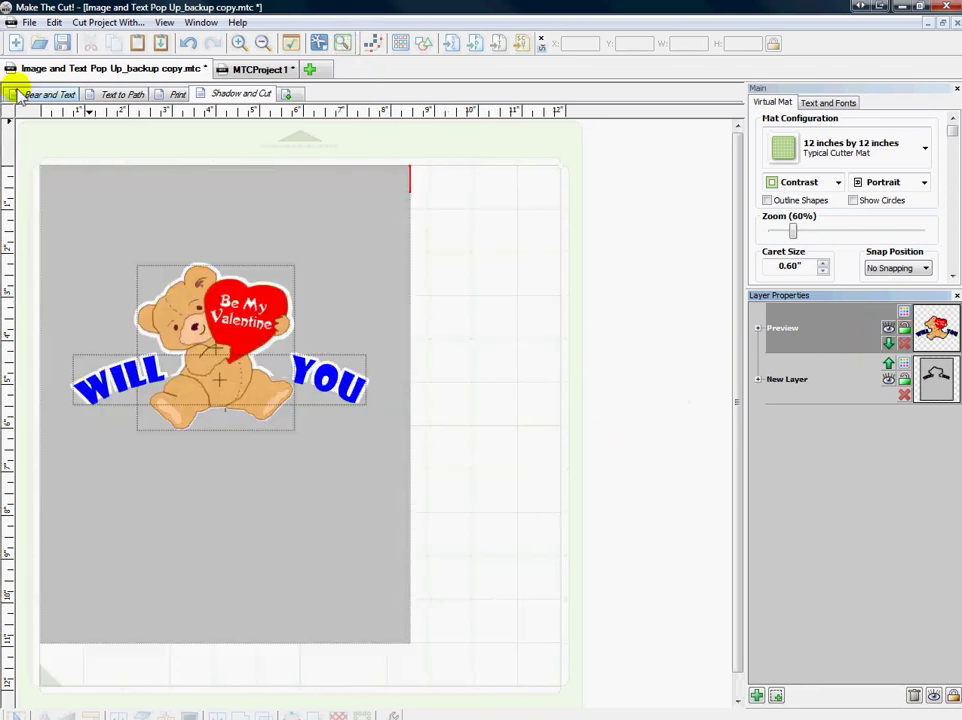
On the Bear and Text page, set the mat colour to Green, turn on shape outlines and show the project notes.
left_click(42, 95)
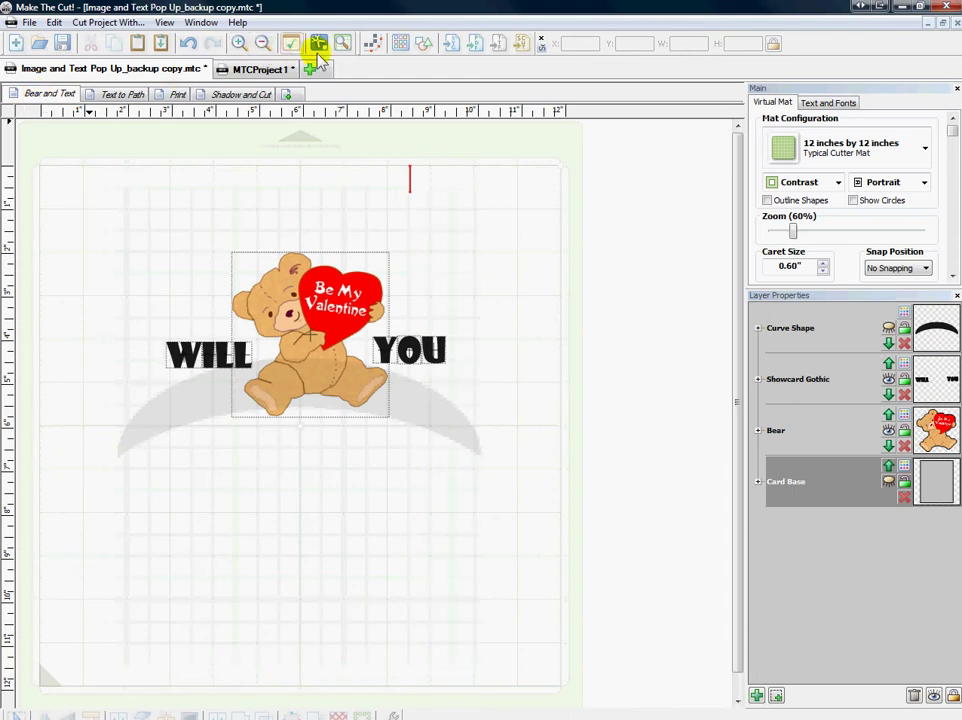
left_click(786, 182)
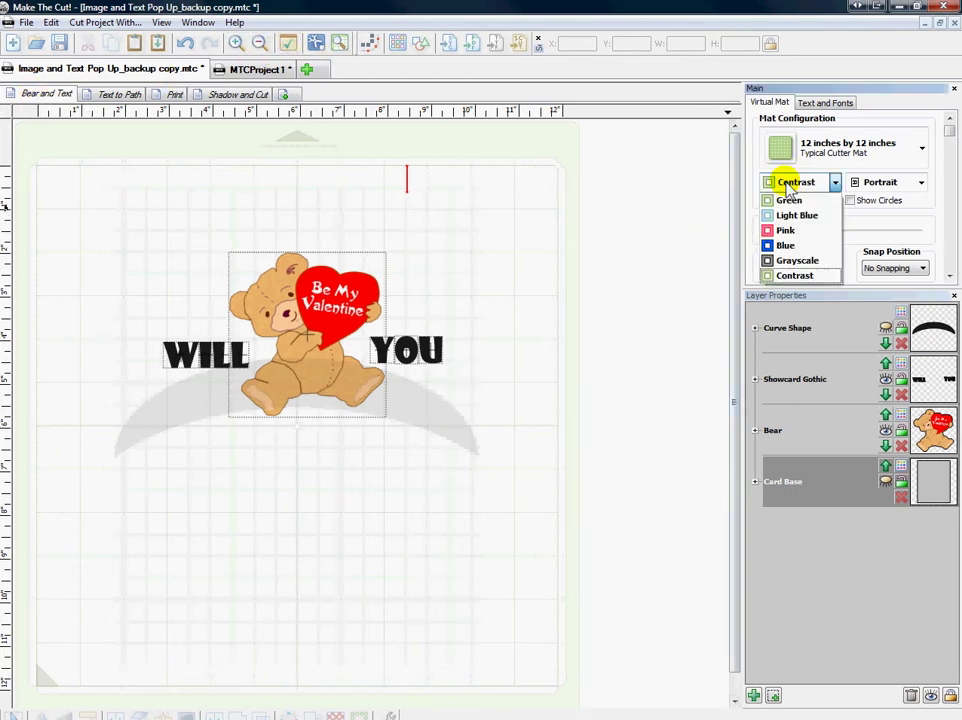
left_click(789, 200)
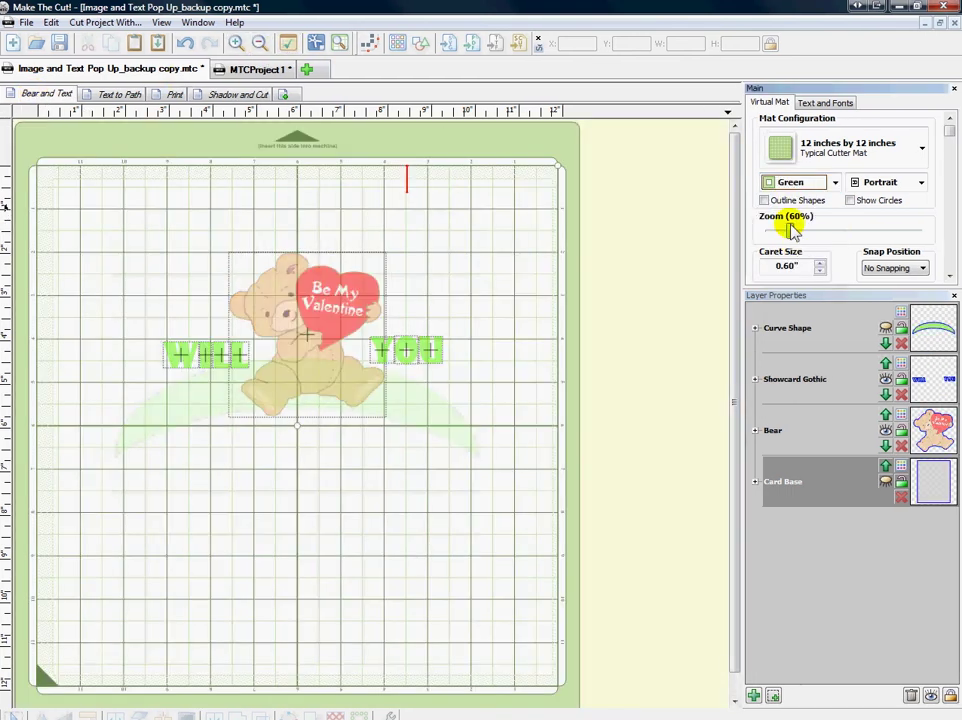
left_click(764, 200)
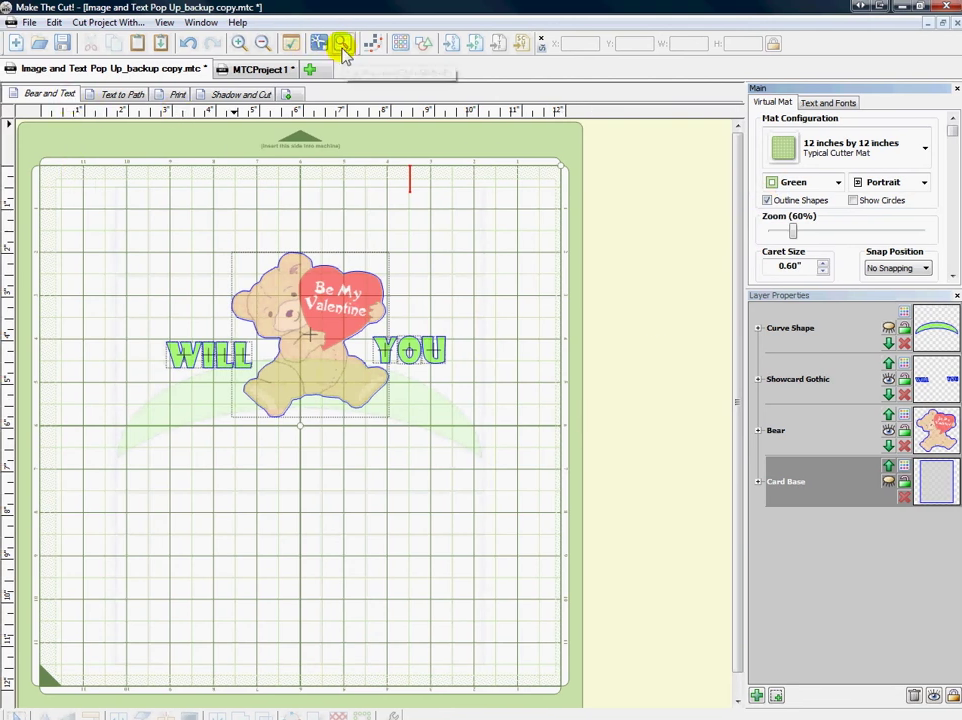
left_click(290, 43)
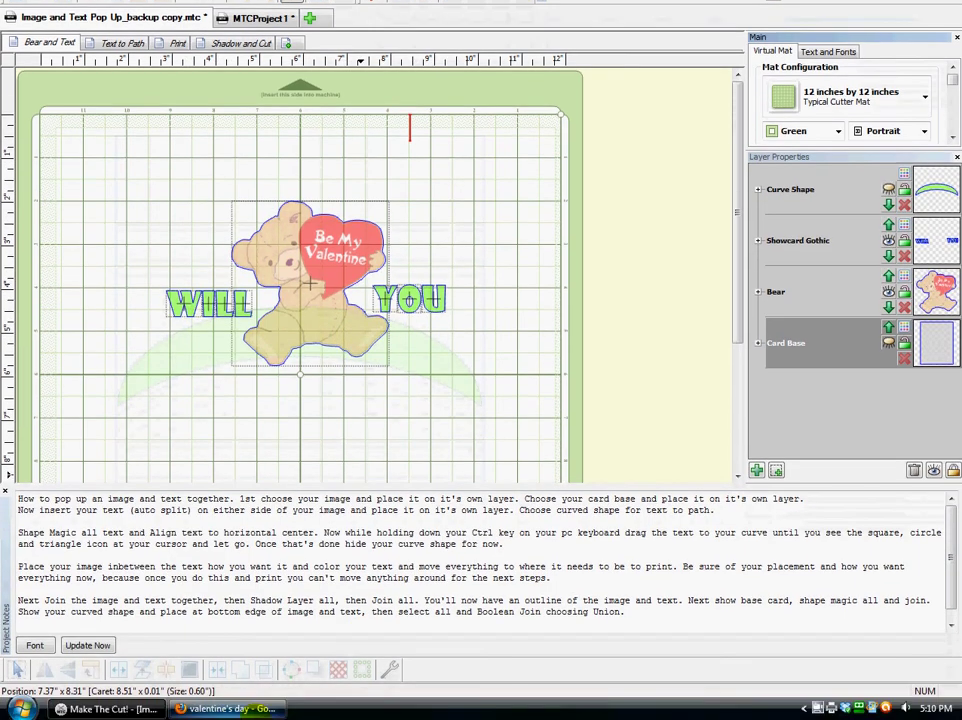
Switch to Firefox and look through the valentine's day image results for the teddy bear with the Be My Valentine heart.
left_click(228, 708)
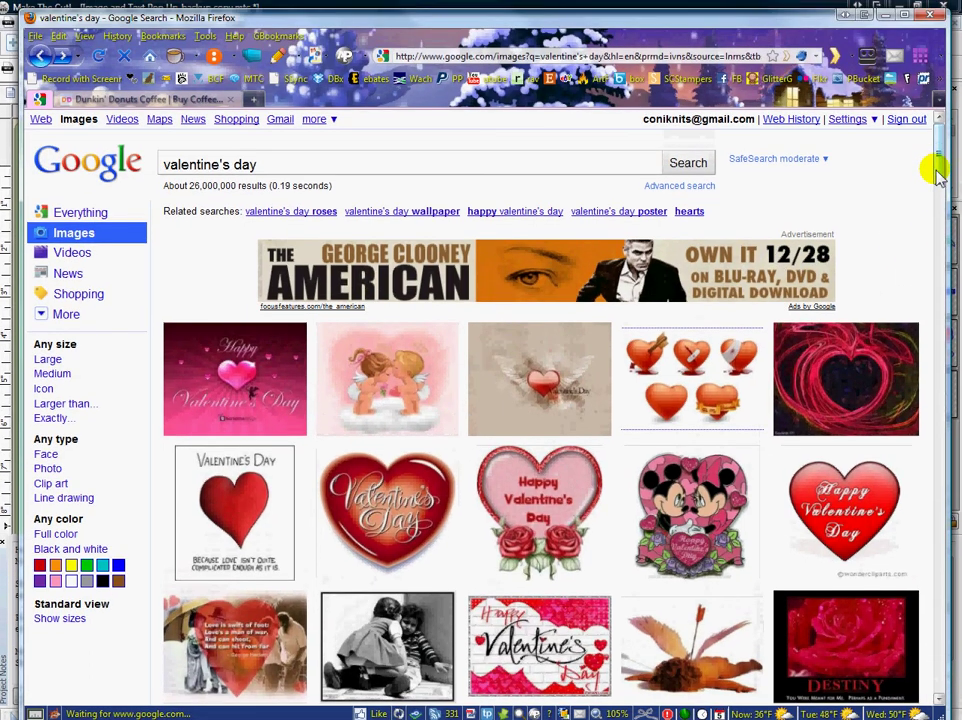
left_click_drag(936, 118, 940, 154)
left_click_drag(940, 205, 910, 490)
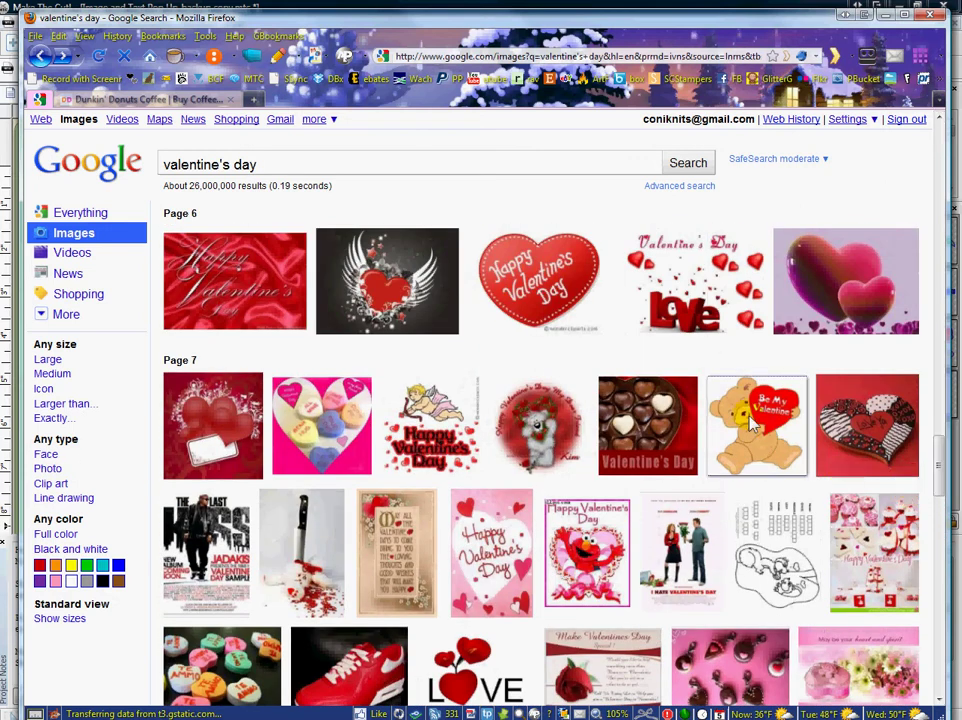
mouse_move(770, 437)
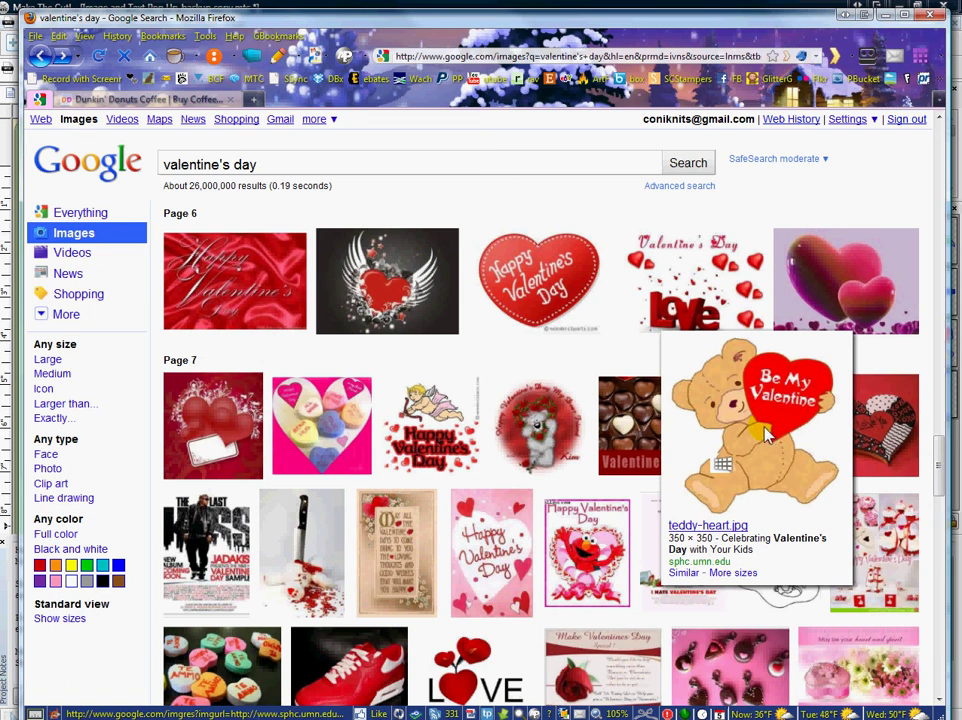
left_click(880, 16)
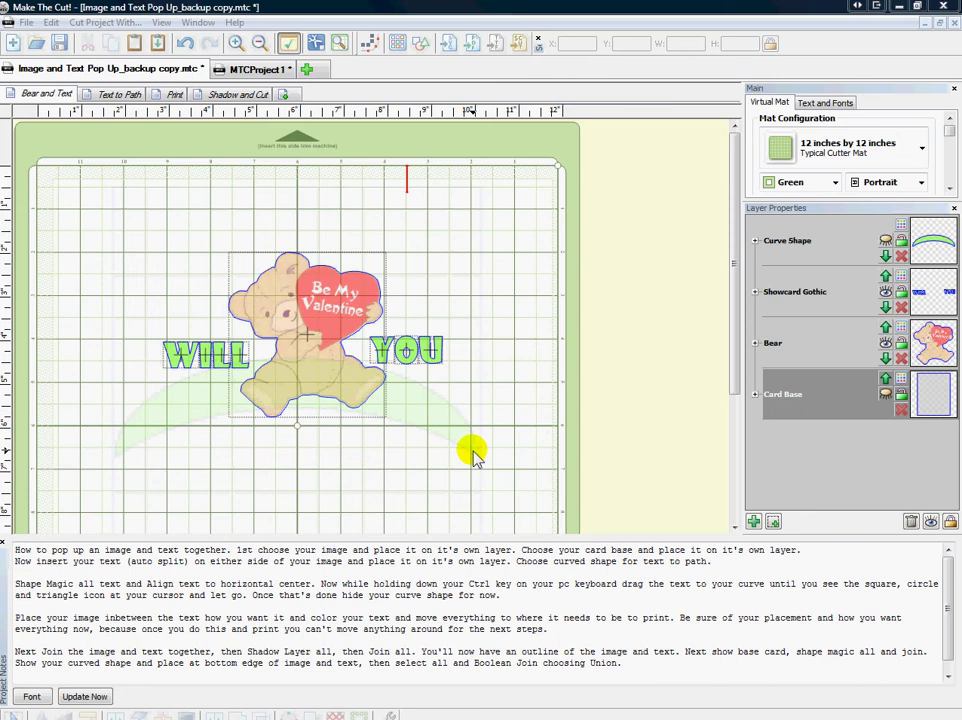
Briefly show the Card Base layer in Make The Cut, and enlarge the font area to view the Showcard Gothic glyphs.
left_click(886, 396)
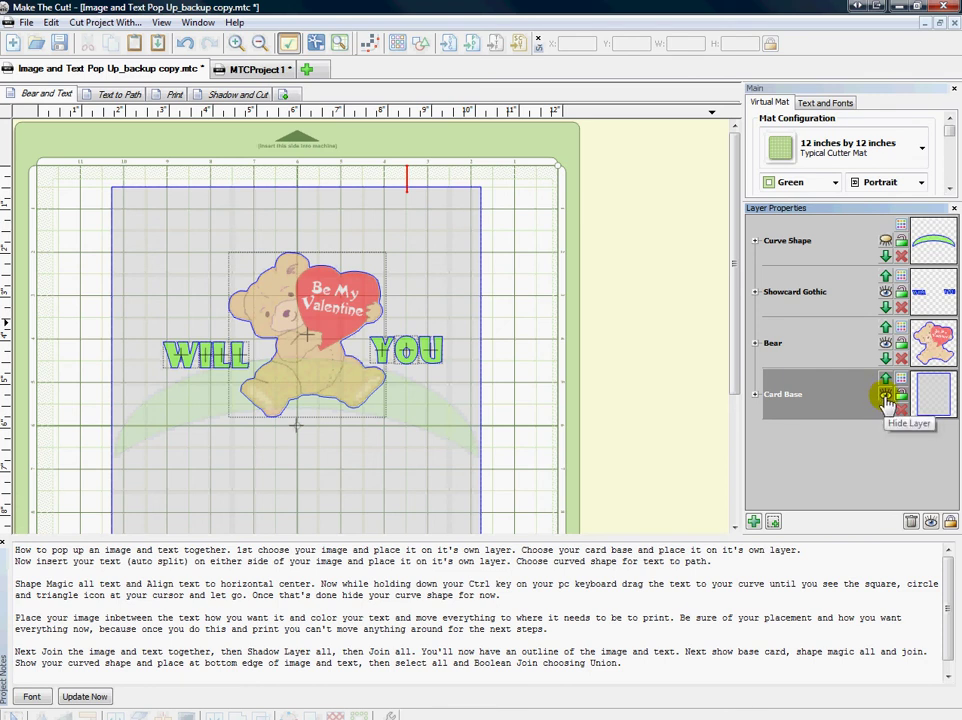
left_click(885, 395)
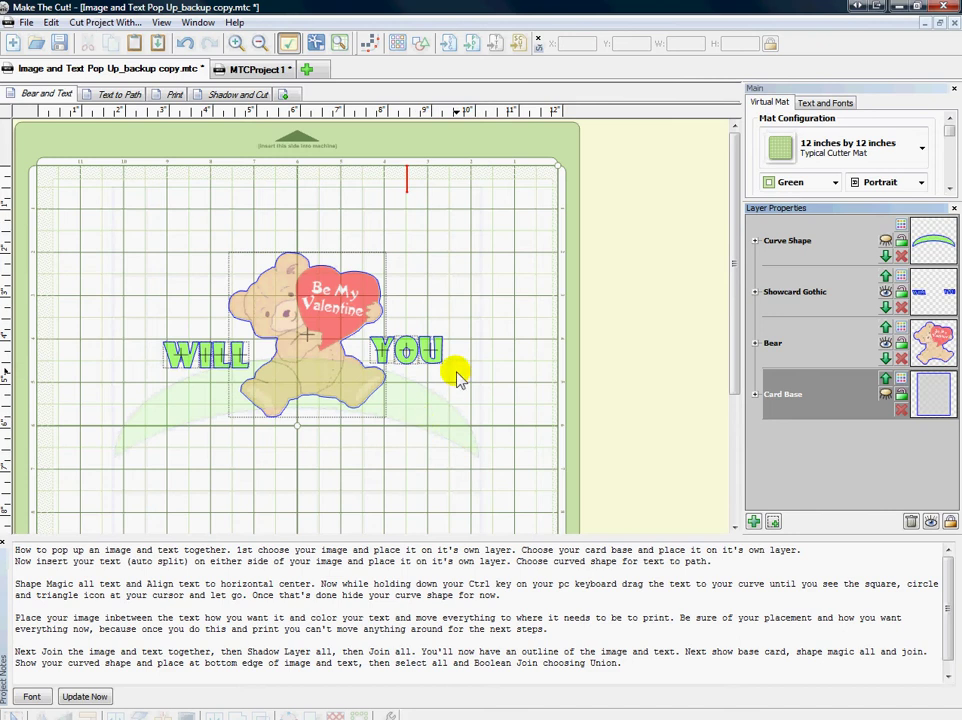
left_click(826, 104)
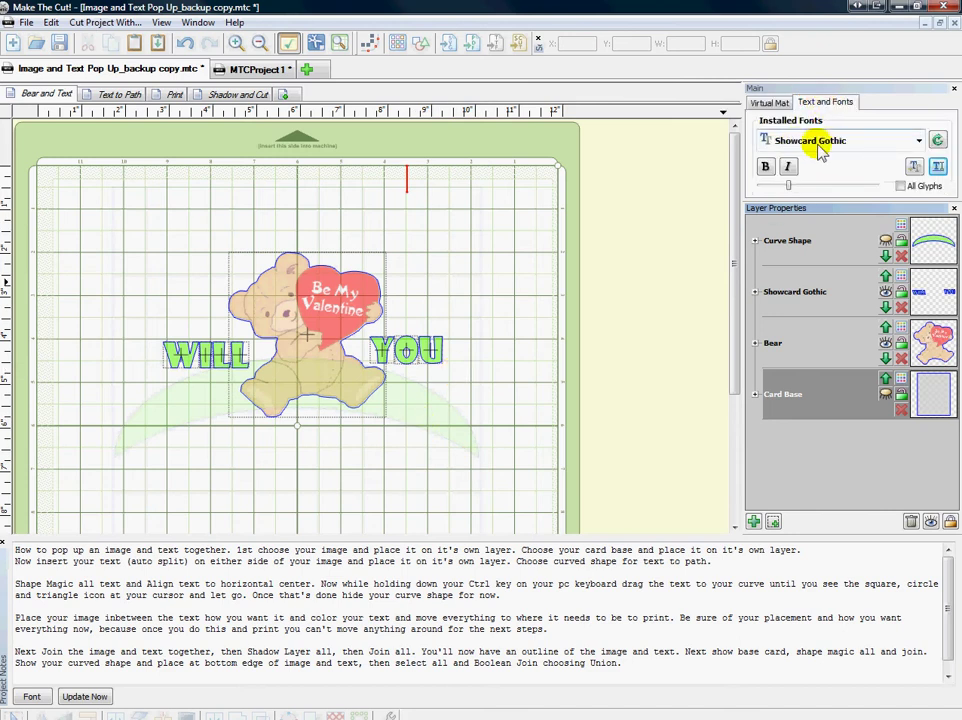
left_click_drag(827, 206, 833, 318)
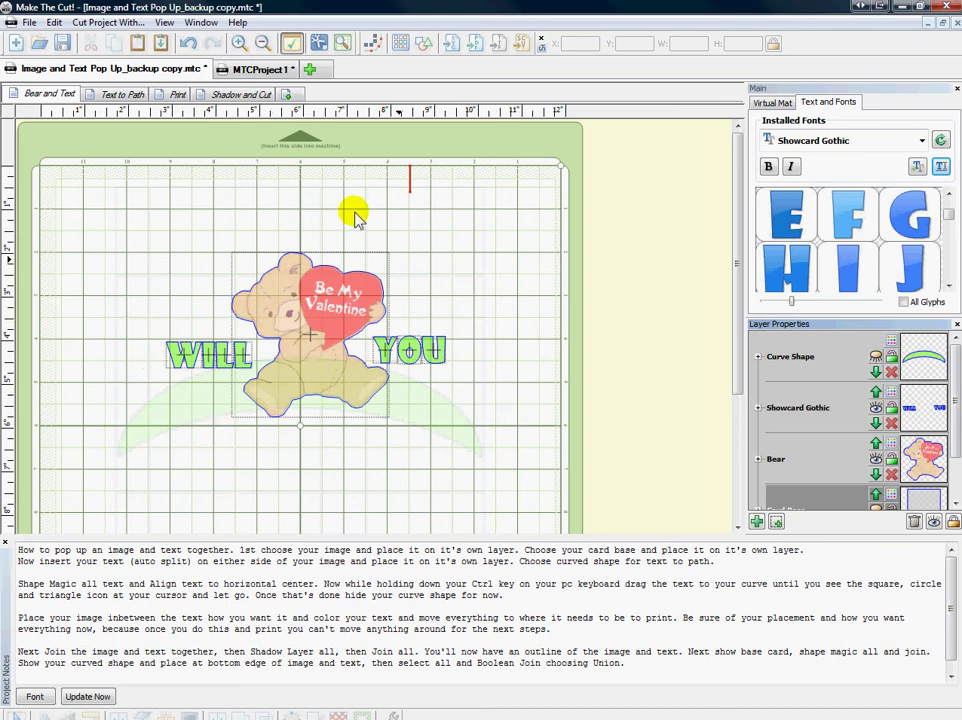
View the finished design on the Shadow and Cut page, and return to the virtual mat settings of the Bear and Text page.
left_click(238, 94)
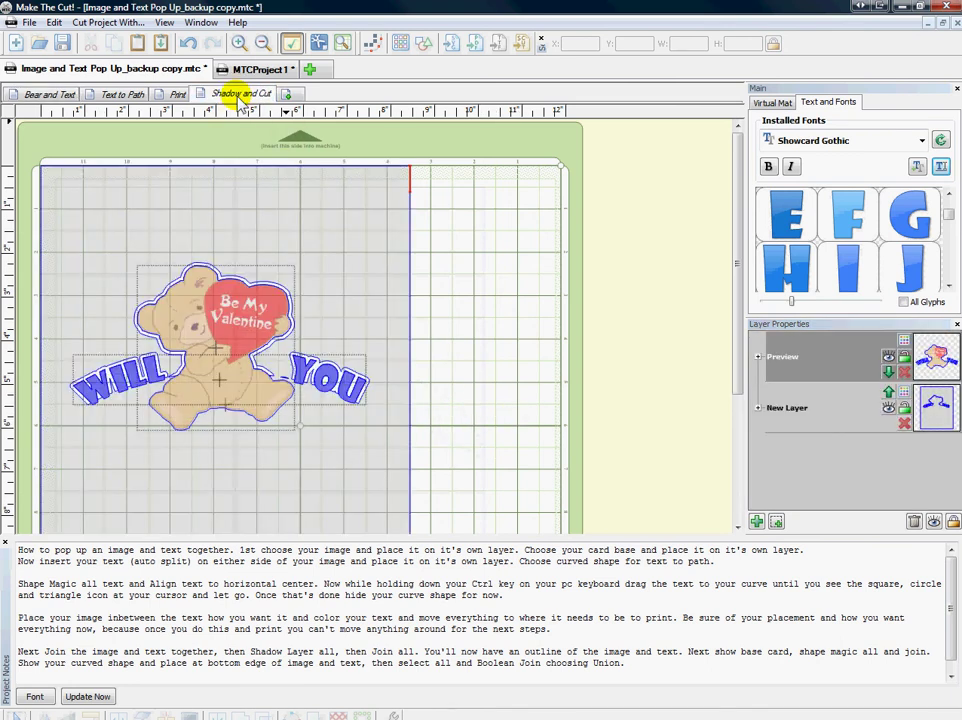
left_click(28, 93)
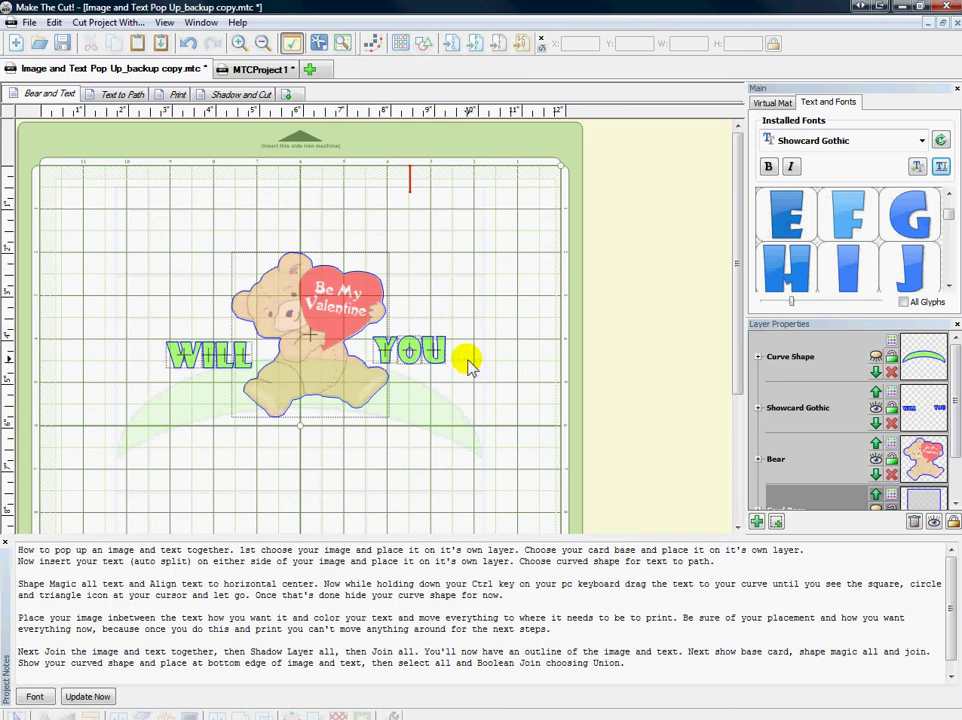
left_click(781, 104)
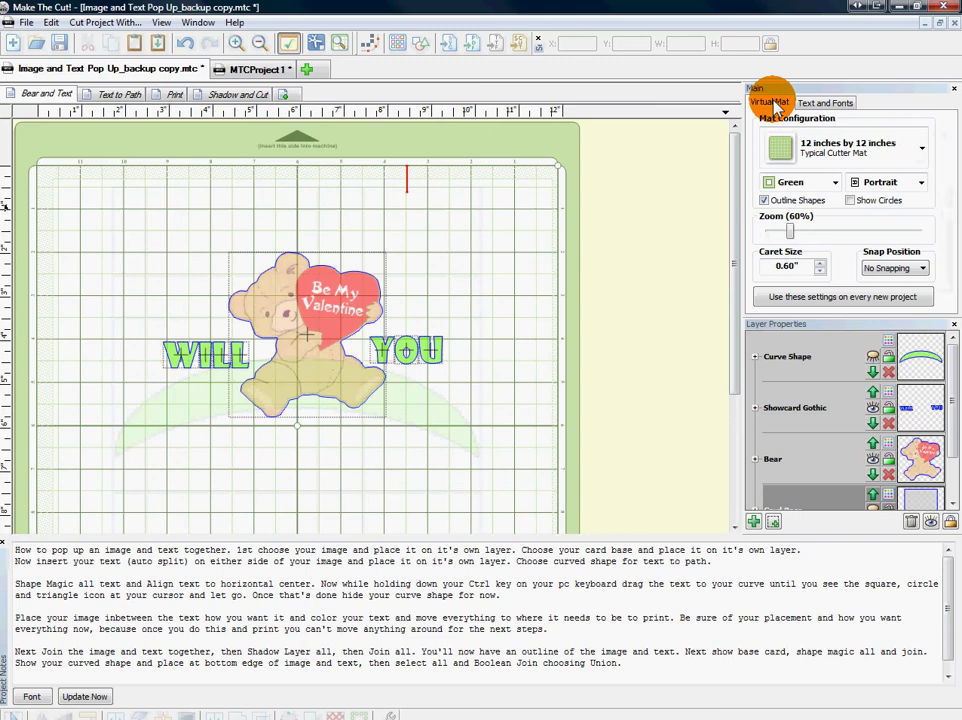
Show the Curve Shape layer to examine the curve beneath the bear and text, and hide it again.
left_click(873, 357)
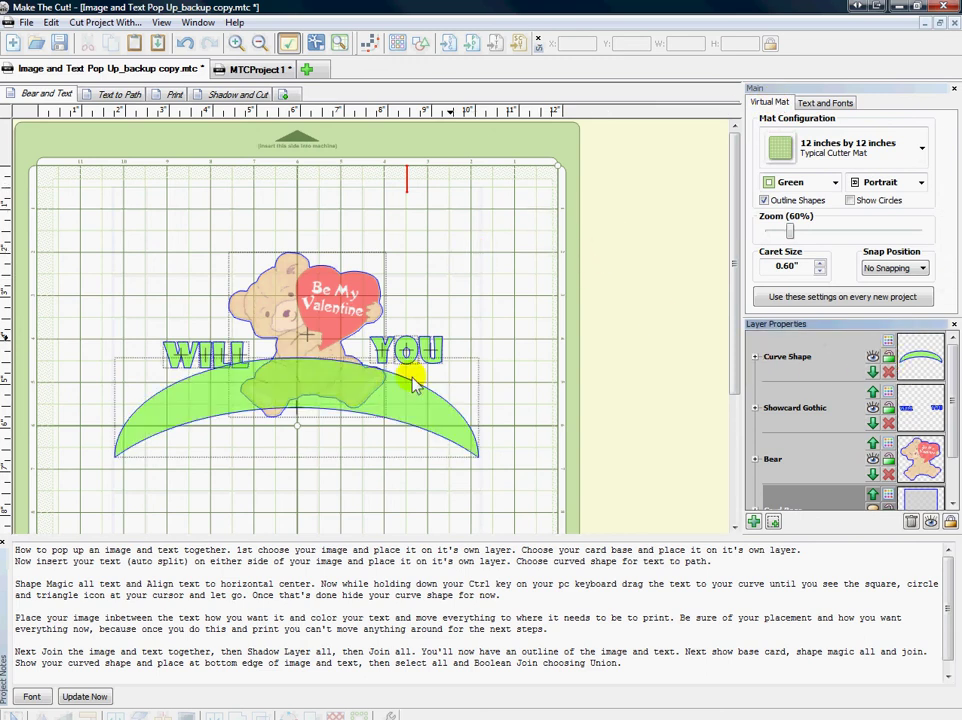
left_click(182, 423)
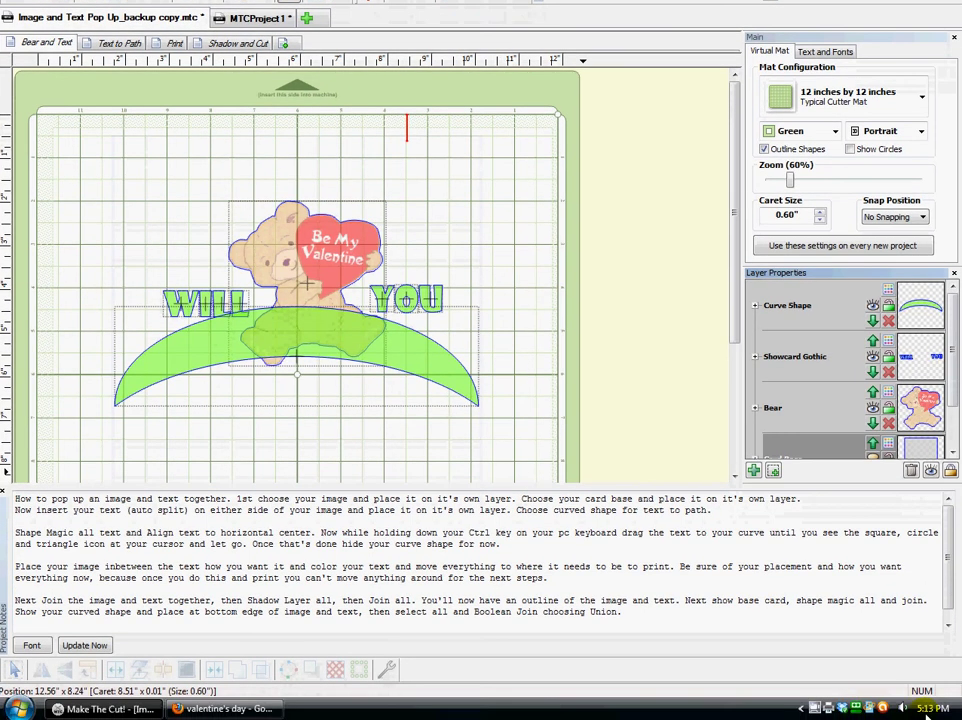
mouse_move(927, 707)
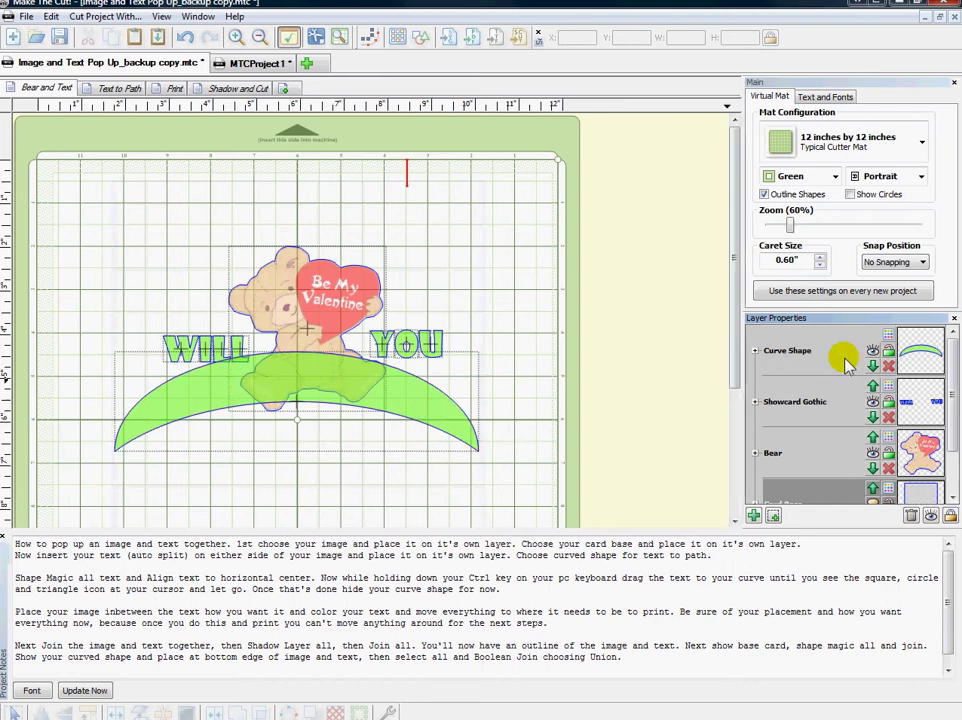
left_click(874, 353)
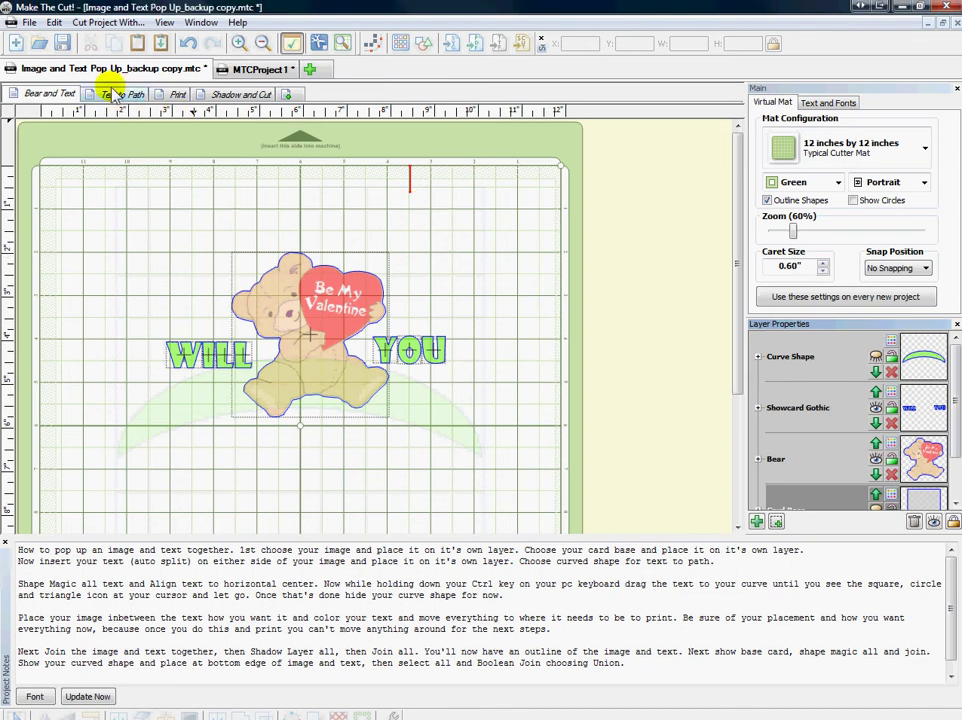
On the Text to Path page, select all WILL and YOU letters and align them to the horizontal center.
left_click(116, 88)
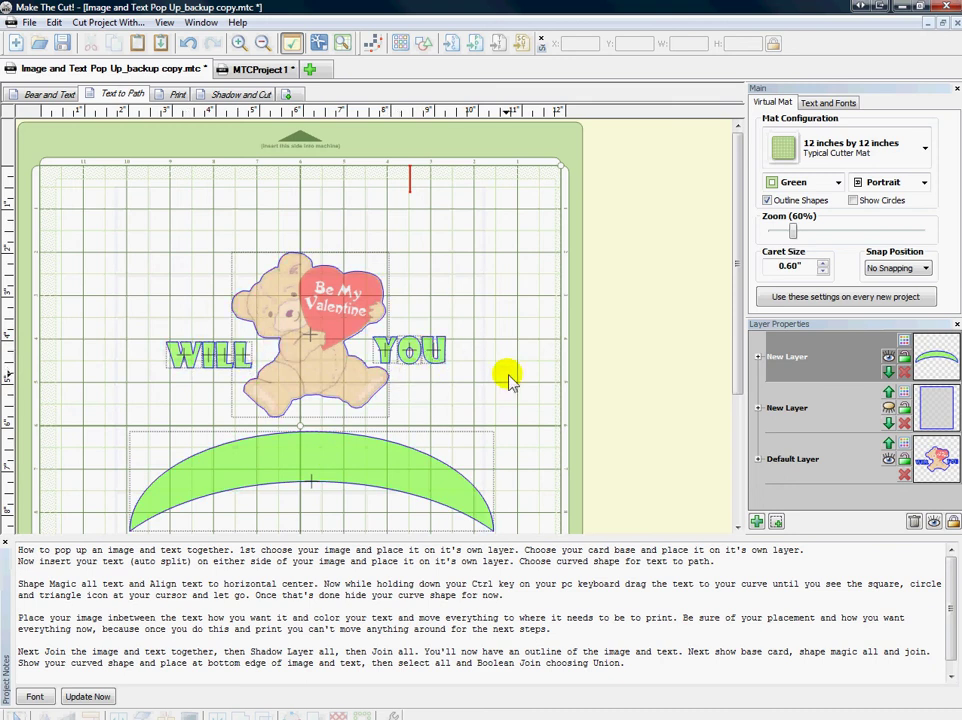
left_click_drag(505, 377, 135, 322)
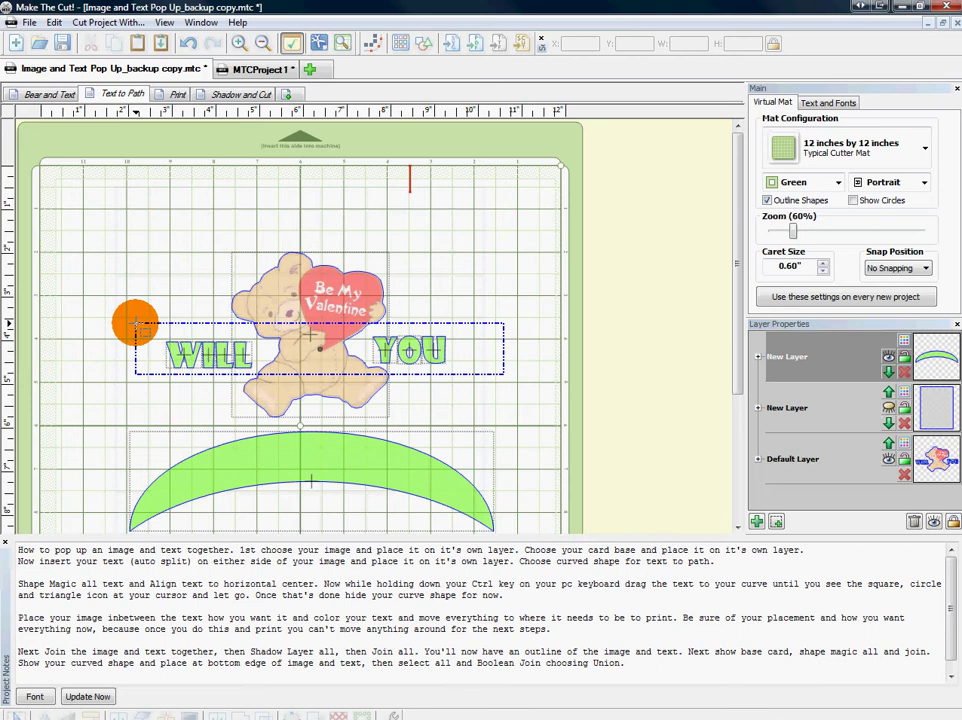
left_click_drag(135, 322, 138, 330)
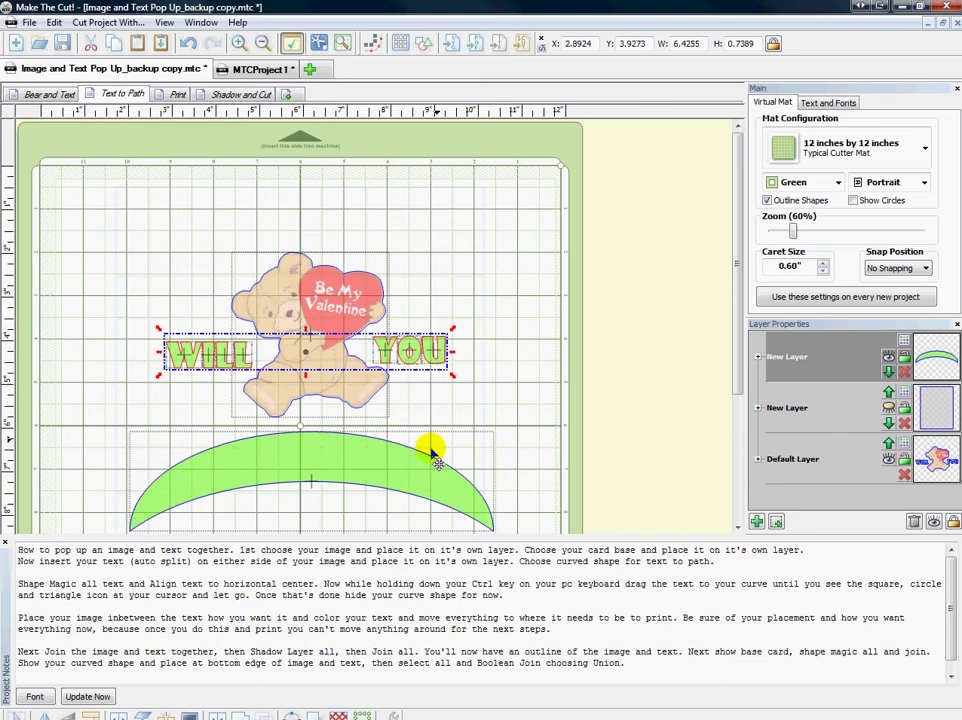
right_click(420, 355)
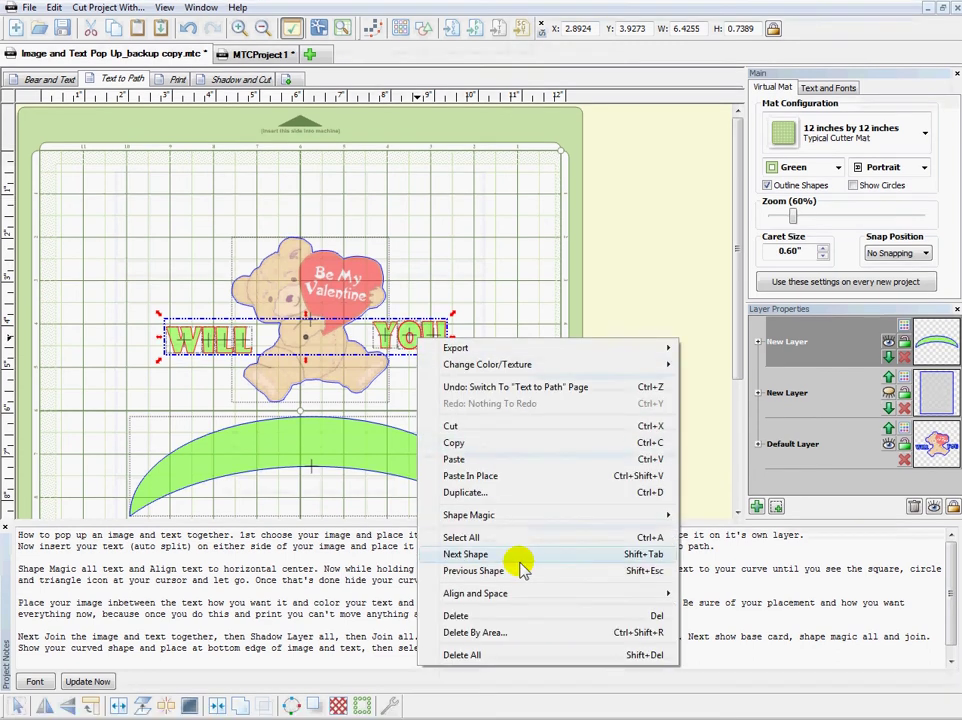
mouse_move(526, 608)
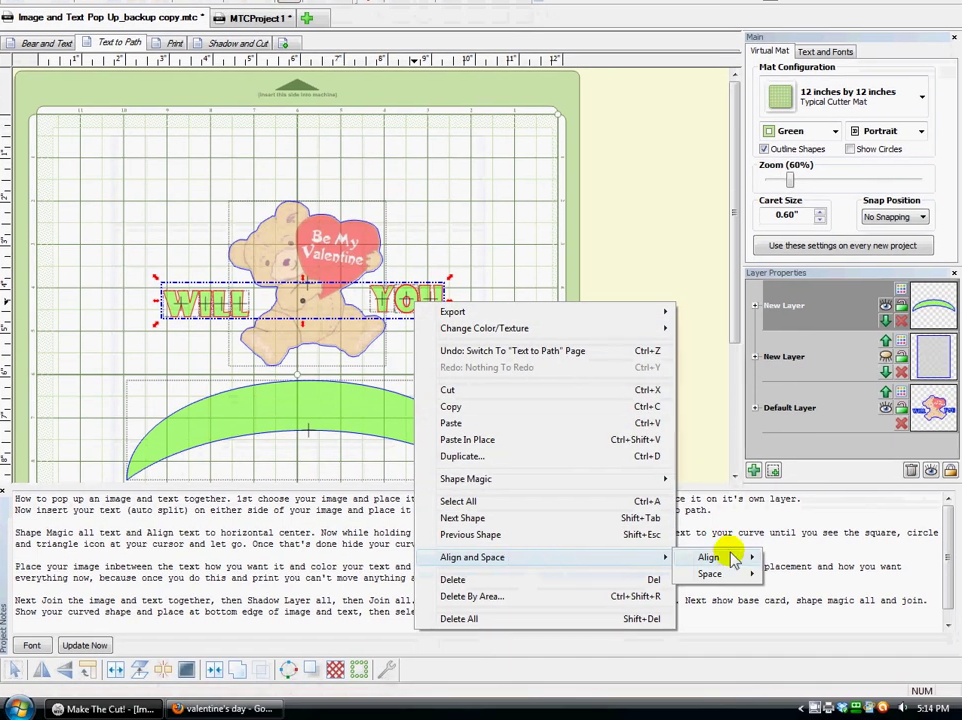
mouse_move(735, 560)
left_click(806, 577)
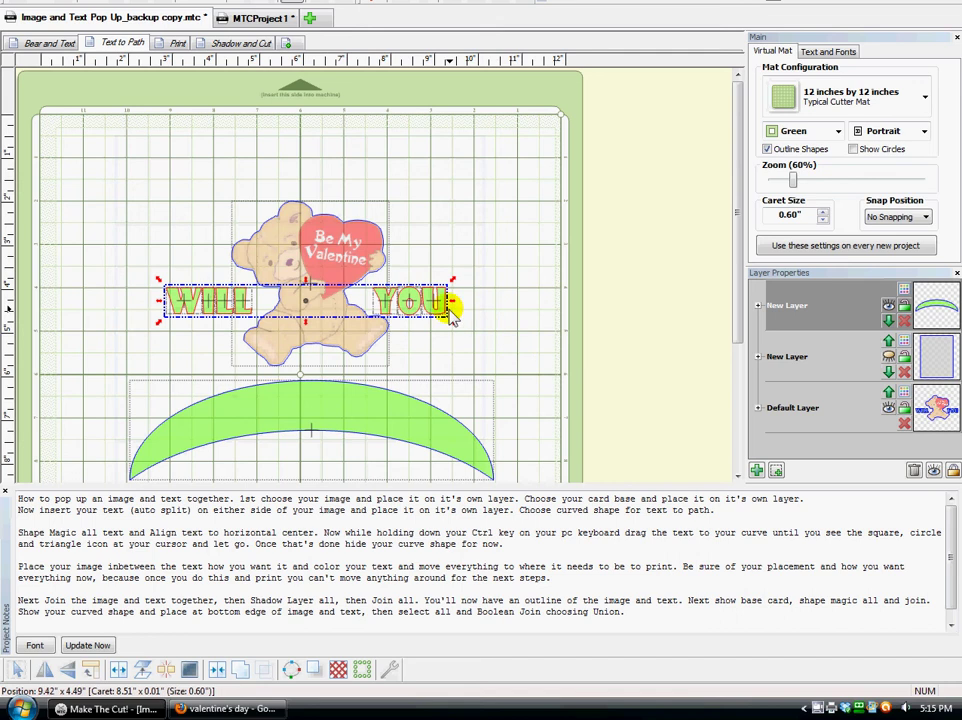
Wrap the aligned WILL and YOU letters onto the green curved shape as their path.
left_click_drag(434, 314, 434, 412)
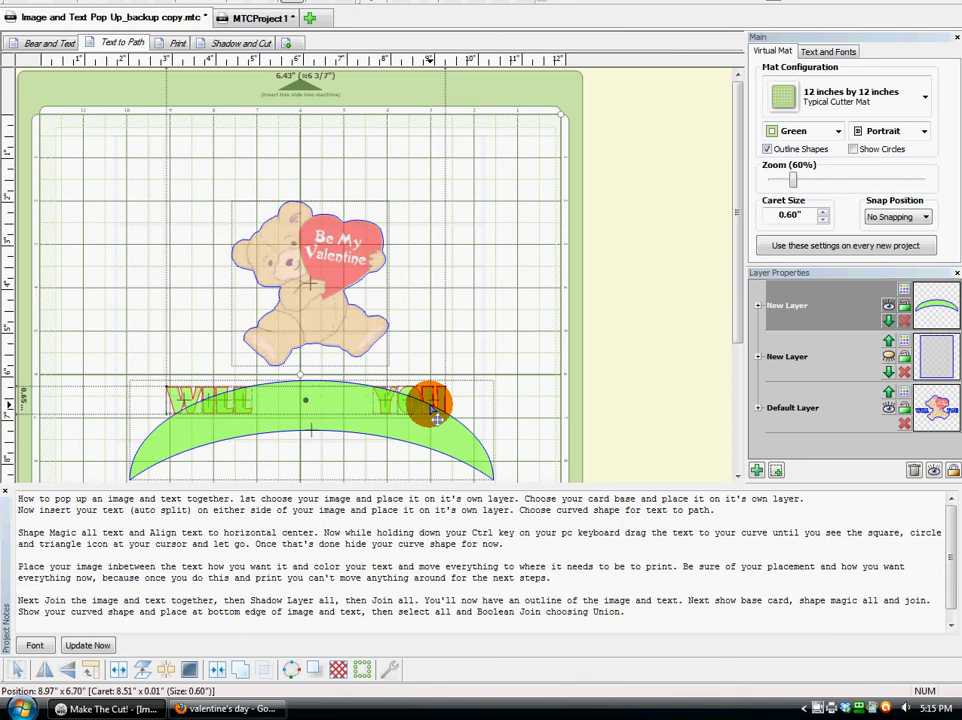
left_click_drag(434, 413, 430, 405)
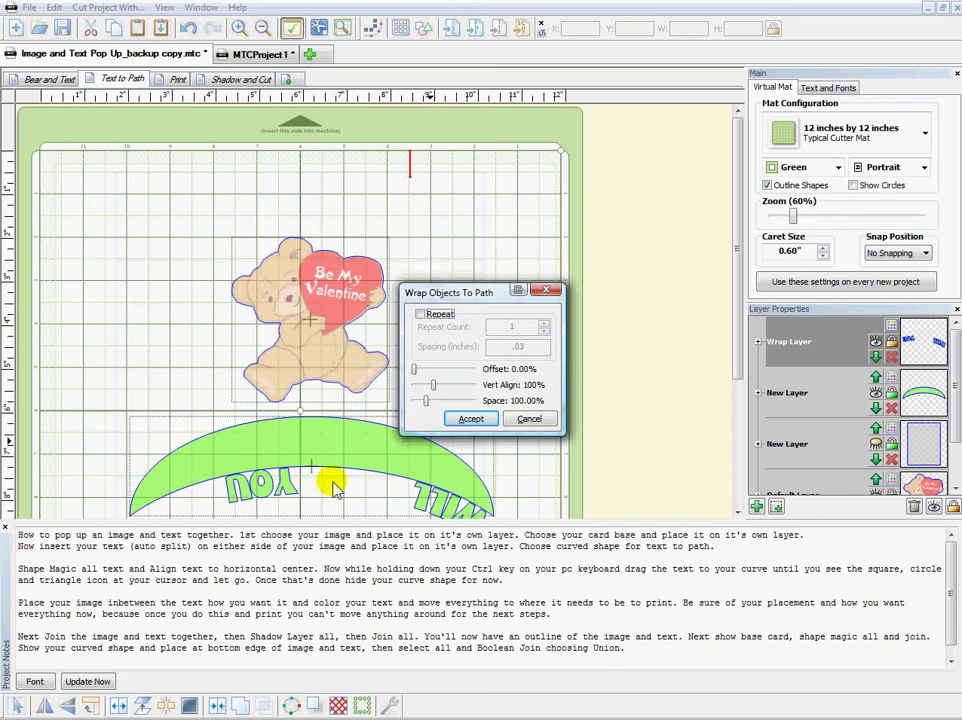
Offset the wrapped WILL and YOU letters by 56.27% so they sit along the top of the curve, and accept the wrap.
left_click(484, 294)
left_click_drag(484, 294, 542, 252)
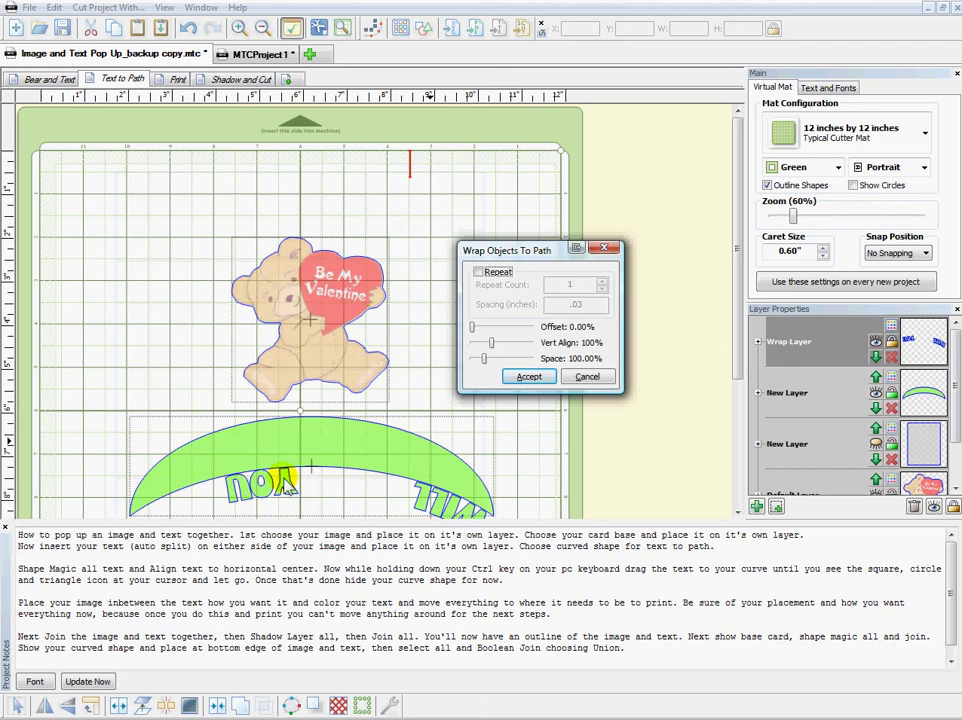
mouse_move(287, 484)
left_mouse_down()
mouse_move(262, 481)
mouse_move(318, 484)
mouse_move(270, 494)
left_mouse_up()
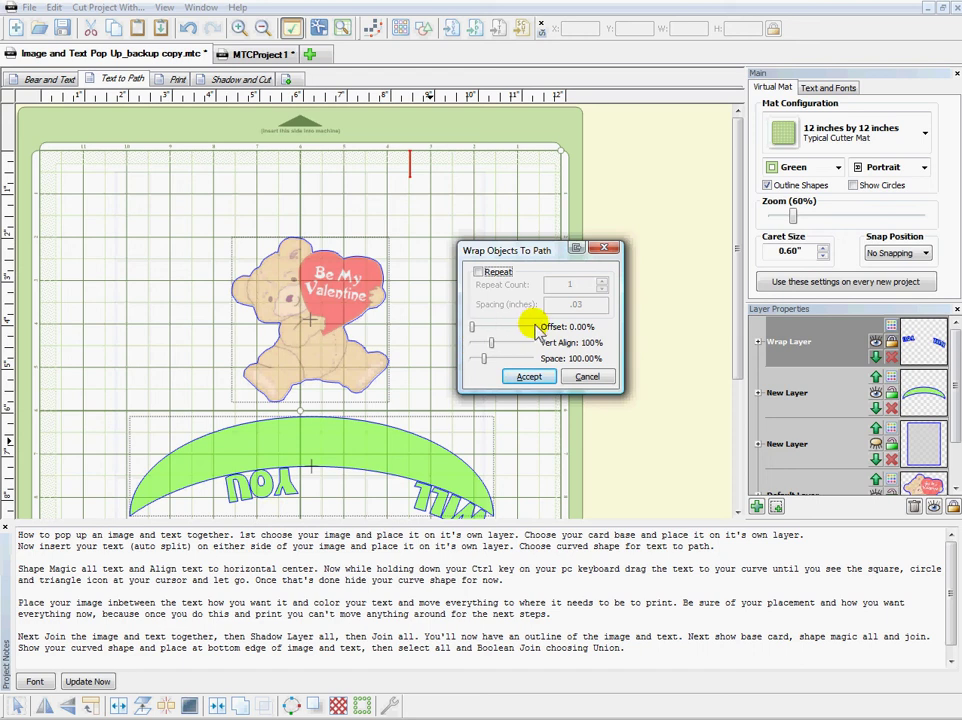
left_click(474, 332)
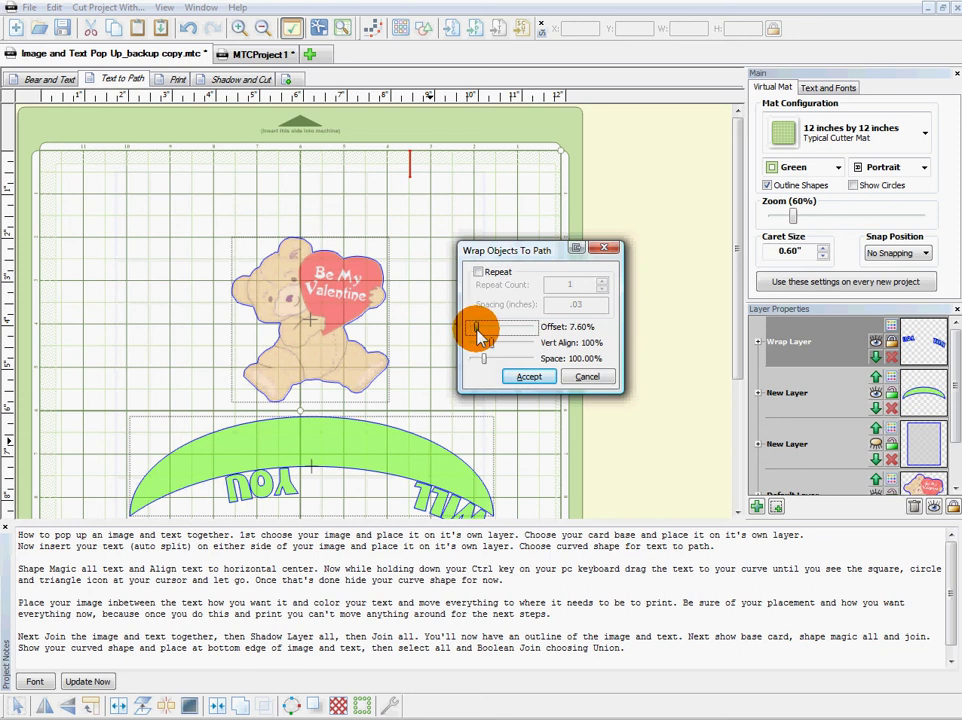
left_click_drag(478, 334, 510, 342)
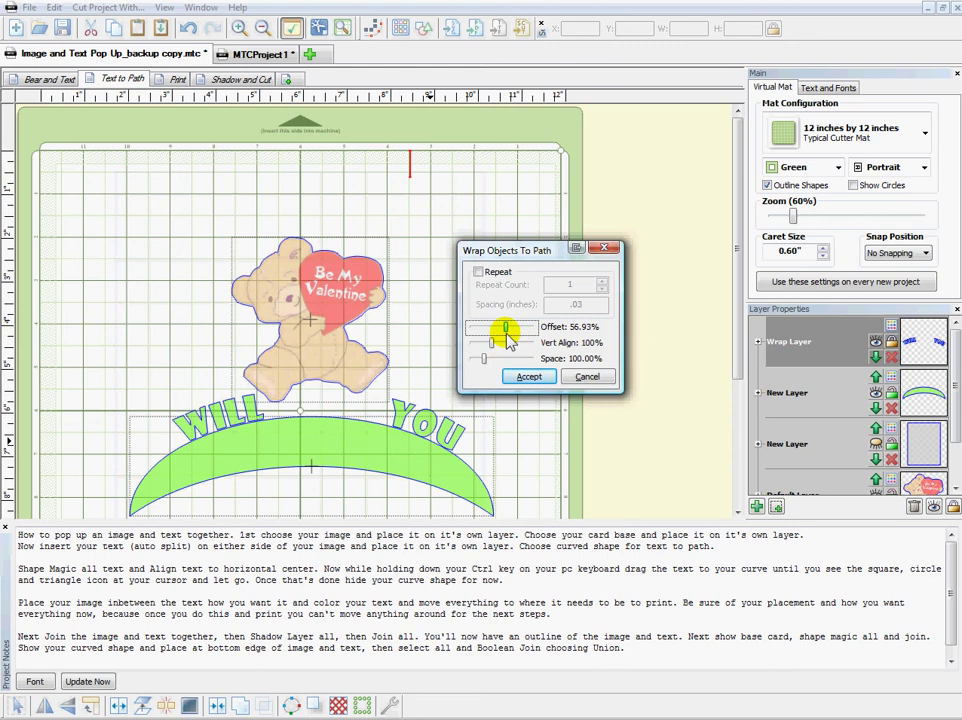
left_click_drag(508, 340, 508, 338)
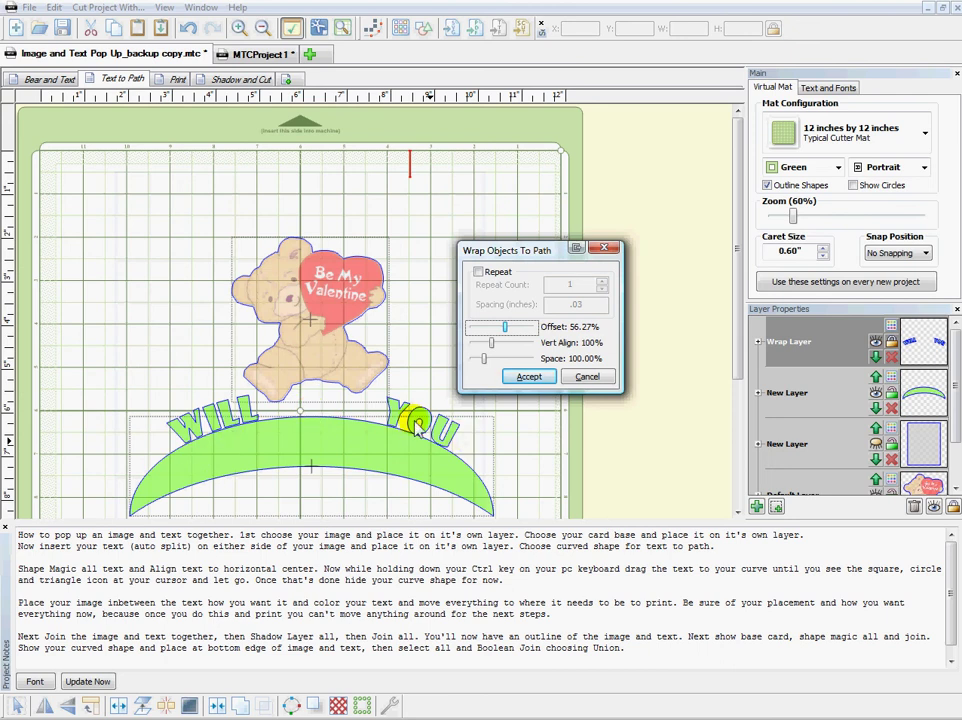
left_click(530, 376)
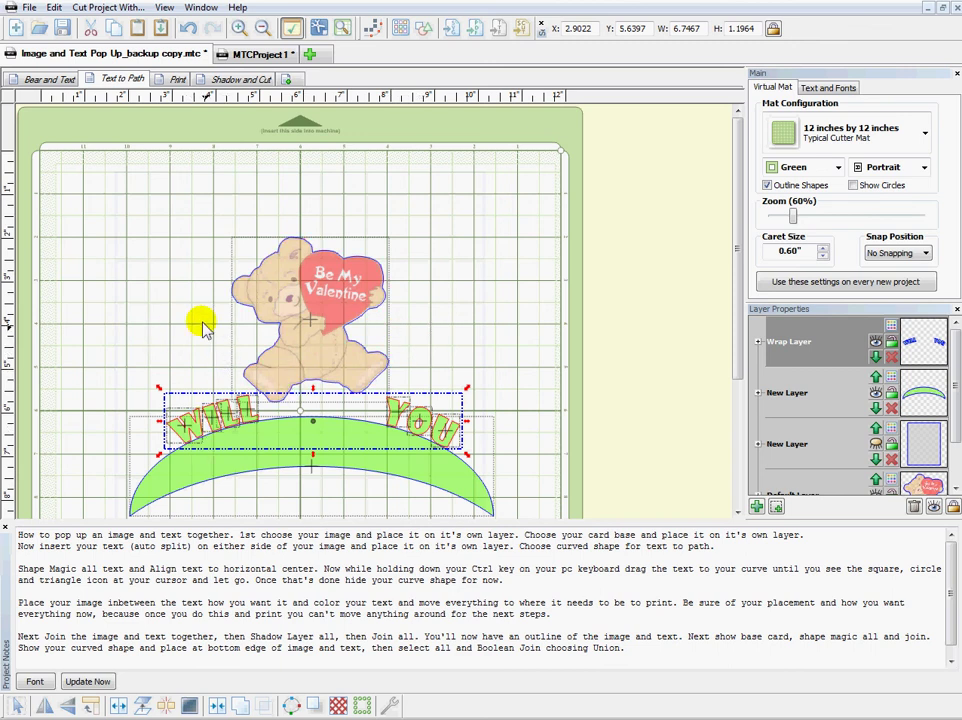
Hide the curved shape's layer and place the teddy bear between the words WILL and YOU.
mouse_move(320, 355)
left_mouse_down()
mouse_move(316, 425)
mouse_move(318, 320)
mouse_move(323, 336)
left_mouse_up()
left_click(323, 336)
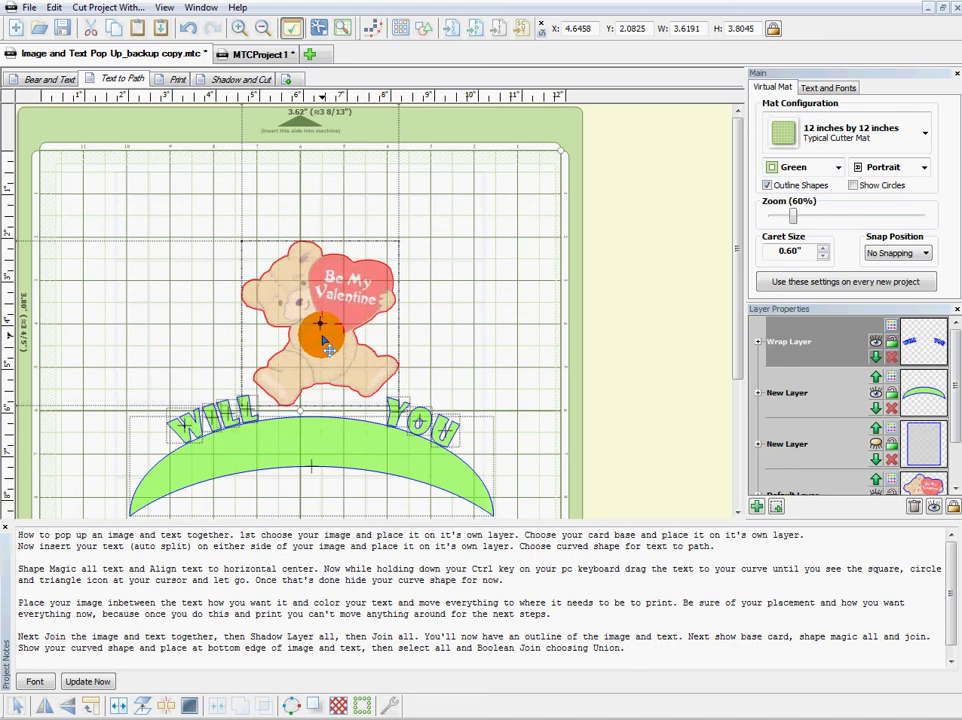
left_click(483, 346)
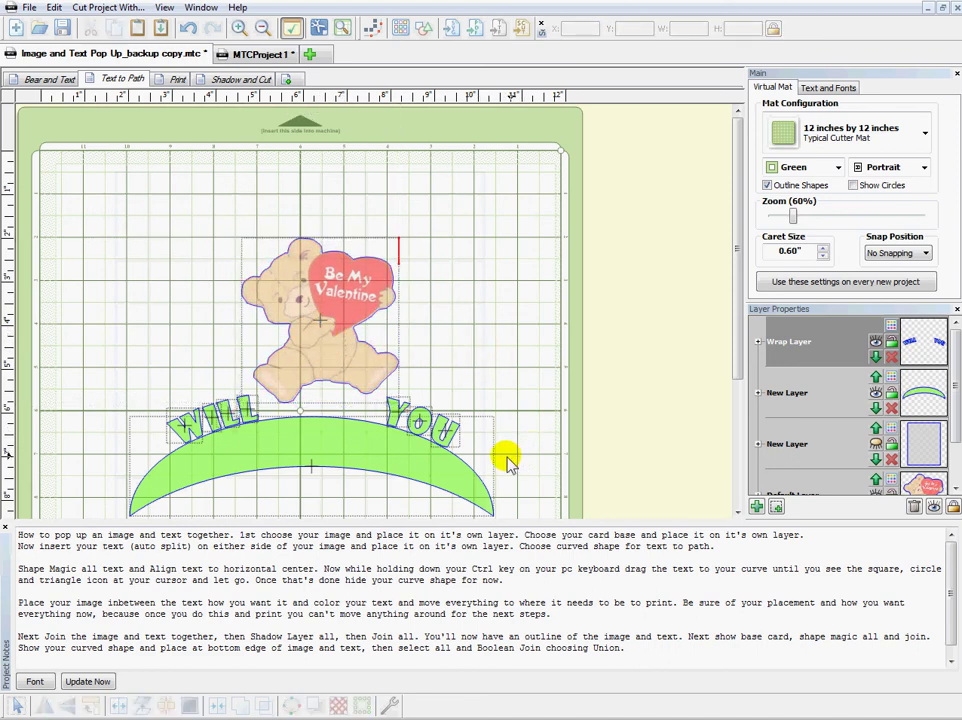
left_click(368, 458)
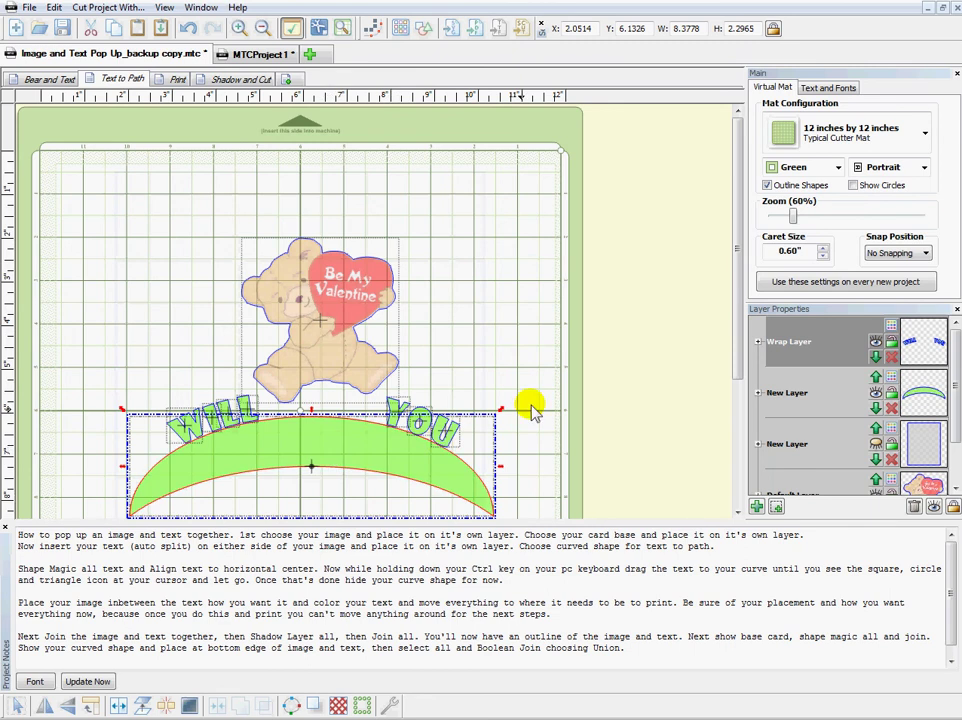
left_click(872, 396)
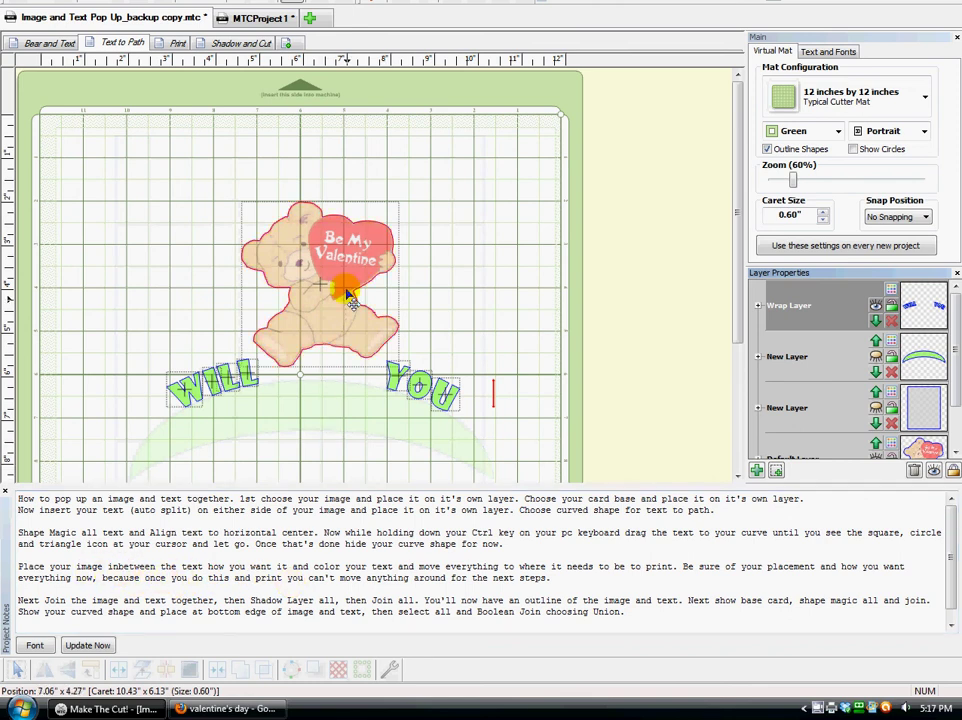
left_click_drag(322, 320, 307, 382)
left_click(350, 392)
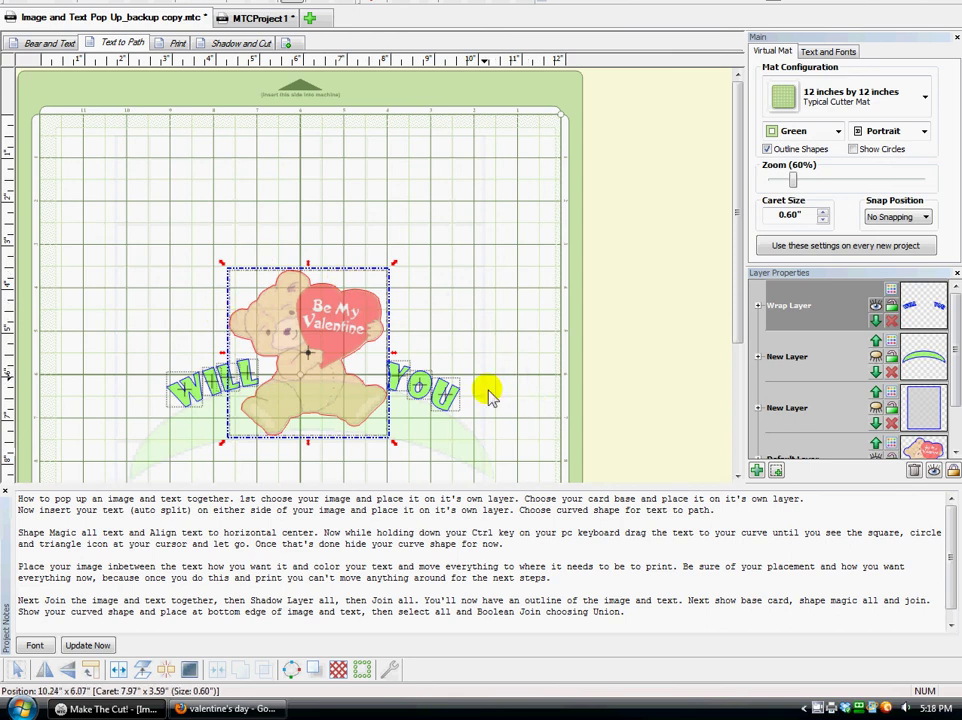
Select all the WILL and YOU letters and color their wrap layer violet.
left_click_drag(483, 425, 137, 360)
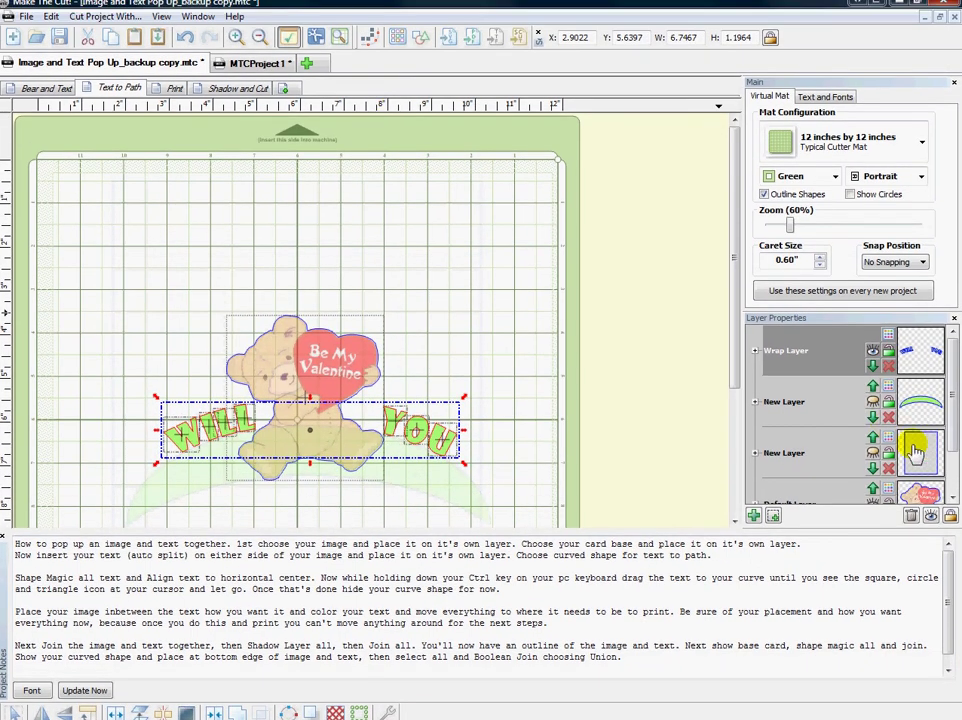
left_click(888, 338)
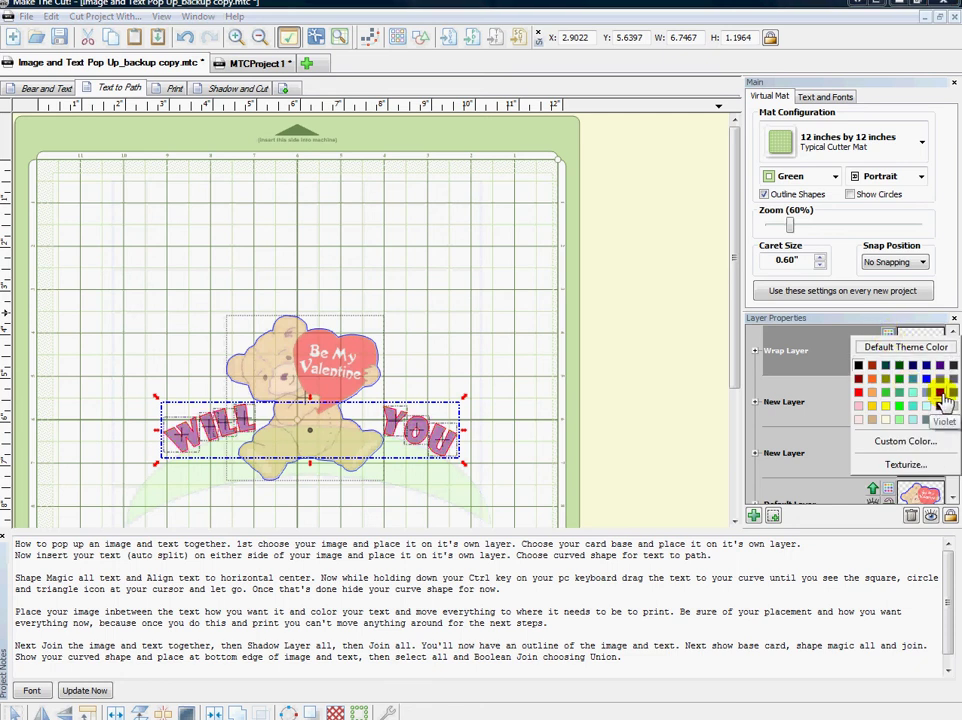
left_click(939, 389)
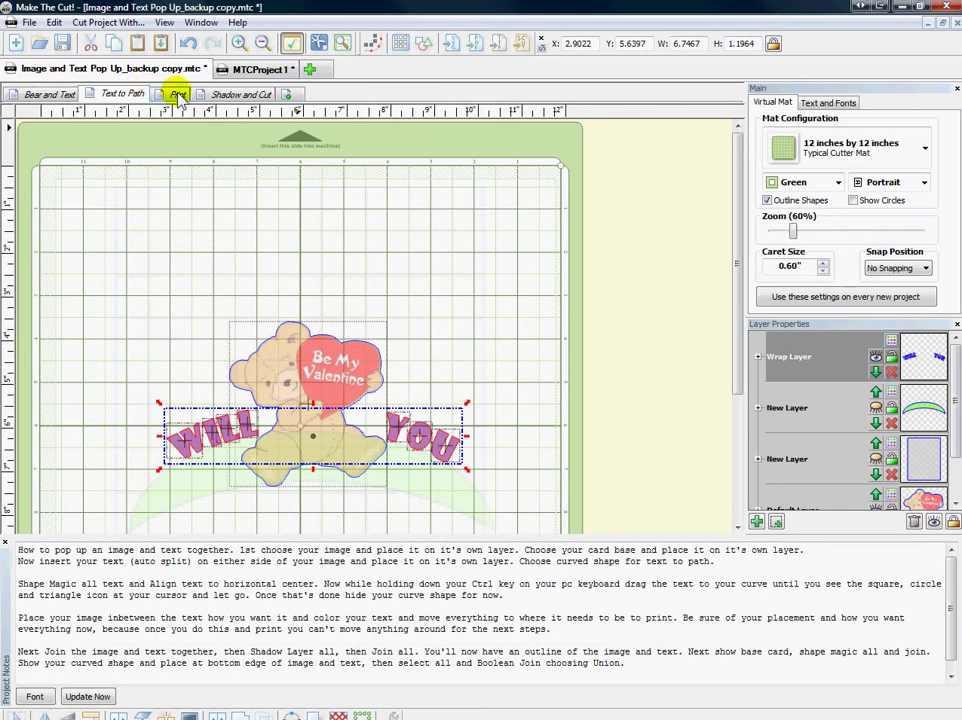
Check the design on the Print page, return to the Text to Path page, and join the WILL and YOU letters into one object.
left_click(178, 89)
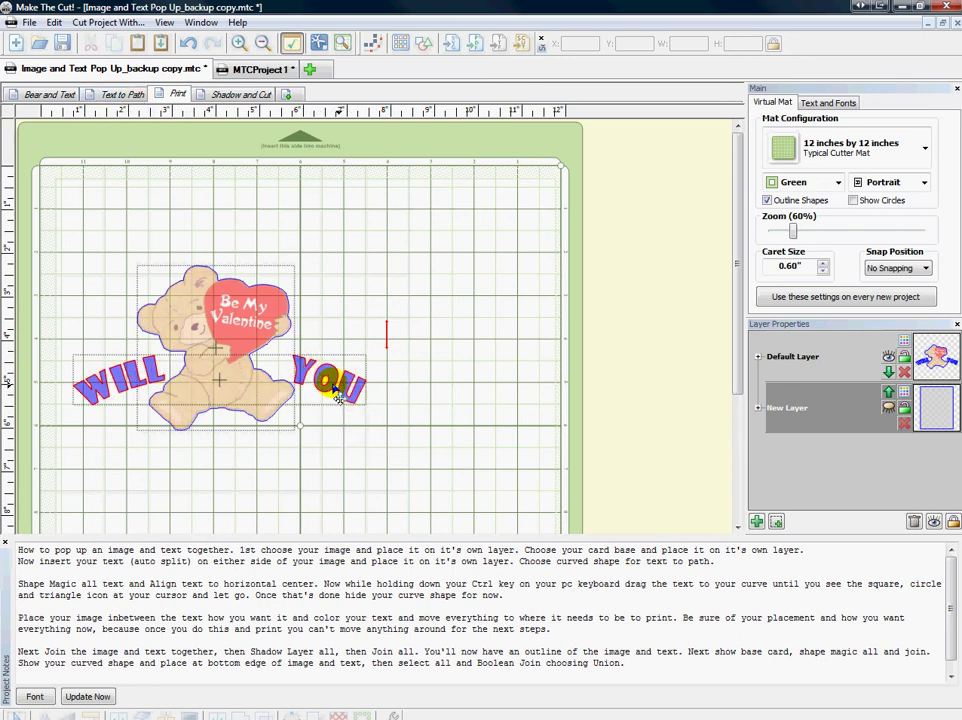
left_click(125, 94)
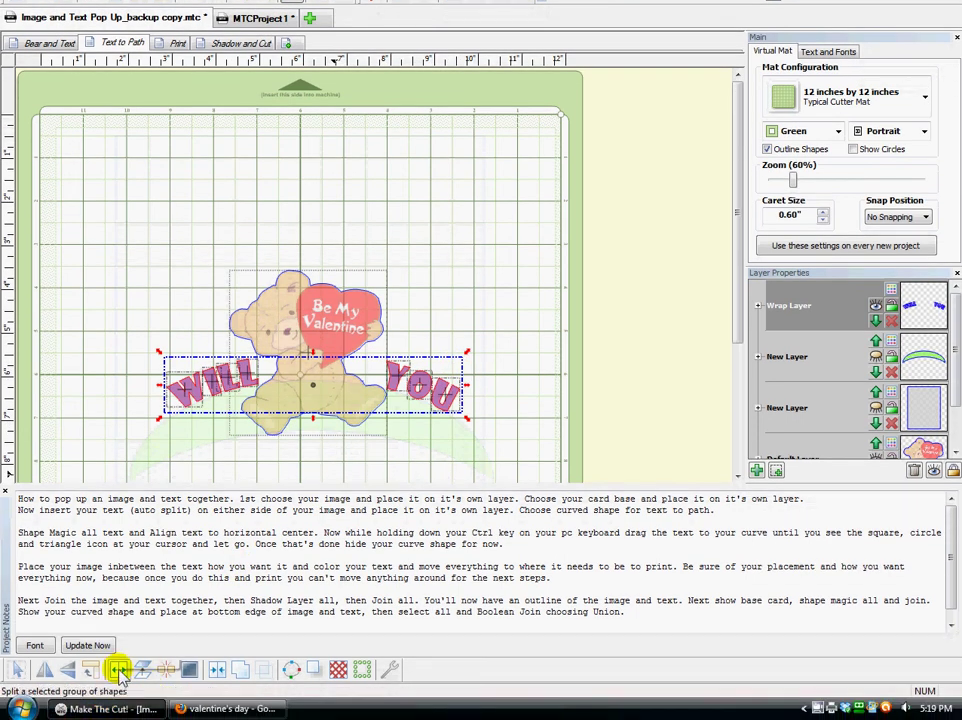
left_click(218, 671)
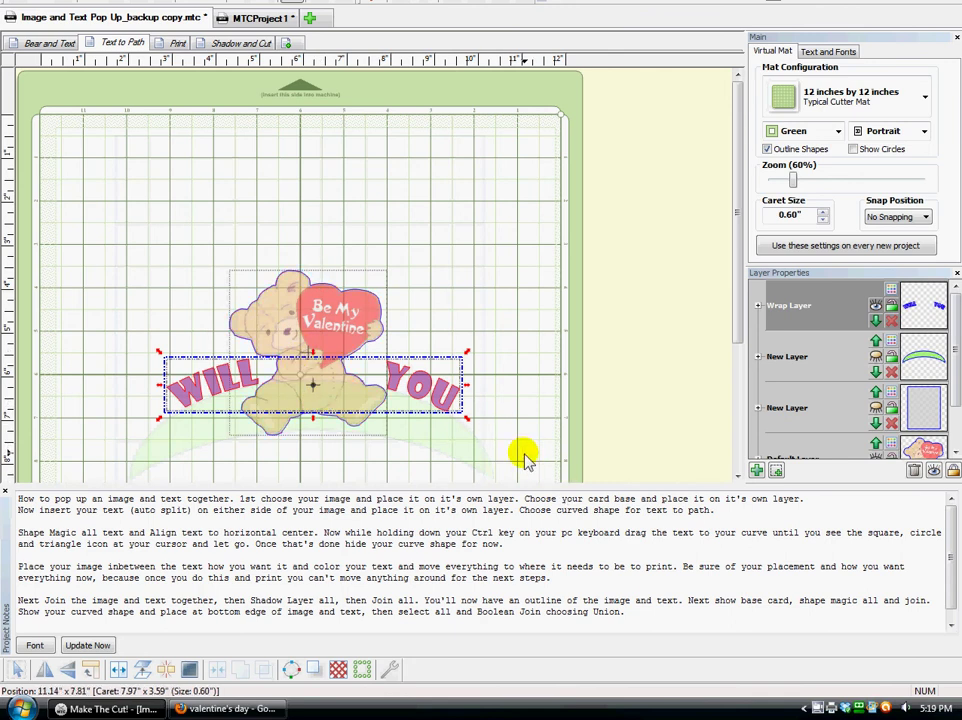
left_click_drag(527, 460, 157, 231)
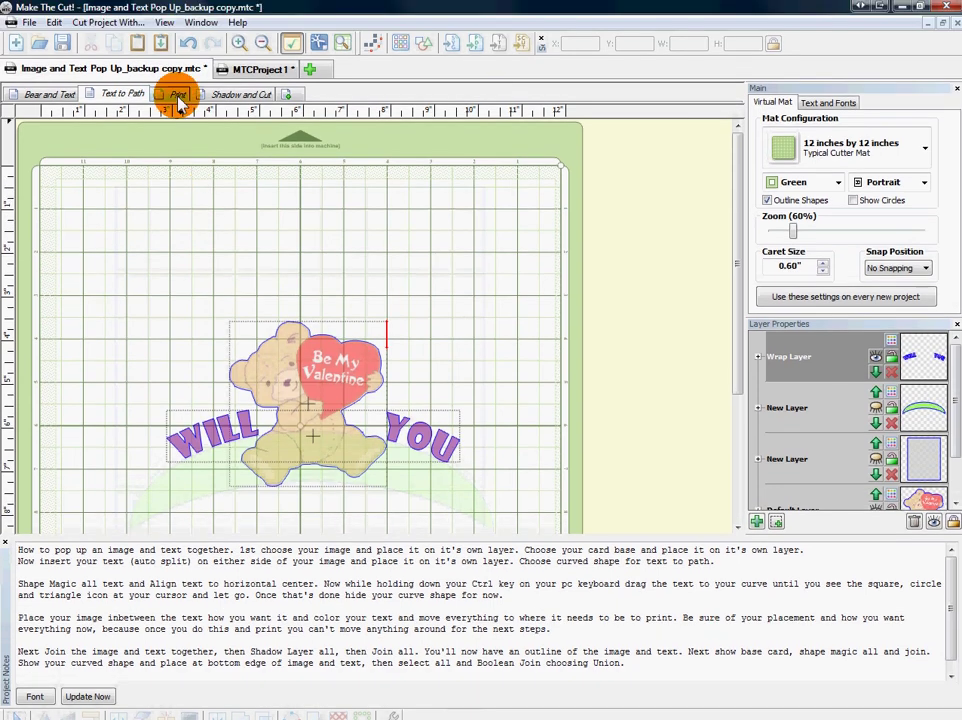
On the Print page, show the gray rectangle's layer behind the design and hide the project notes.
left_click(178, 60)
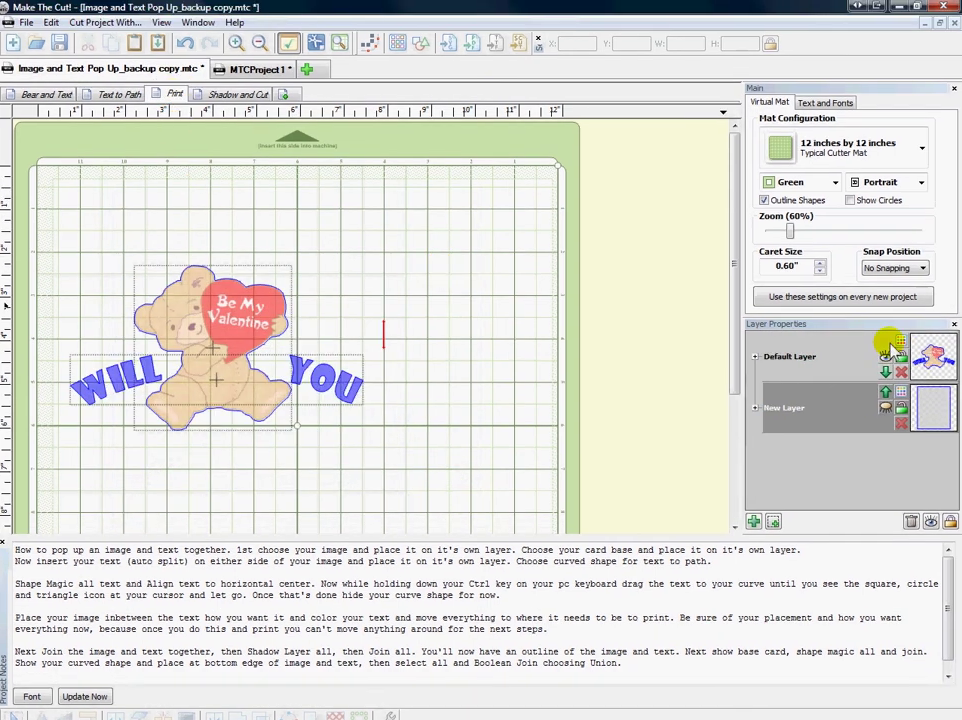
left_click(886, 409)
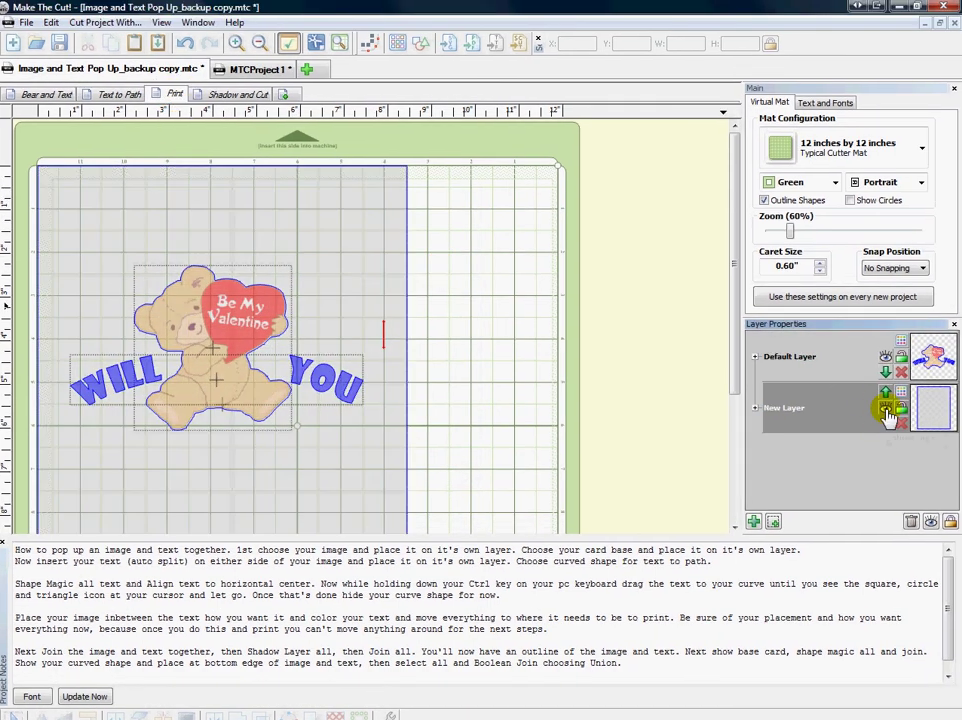
left_click(290, 42)
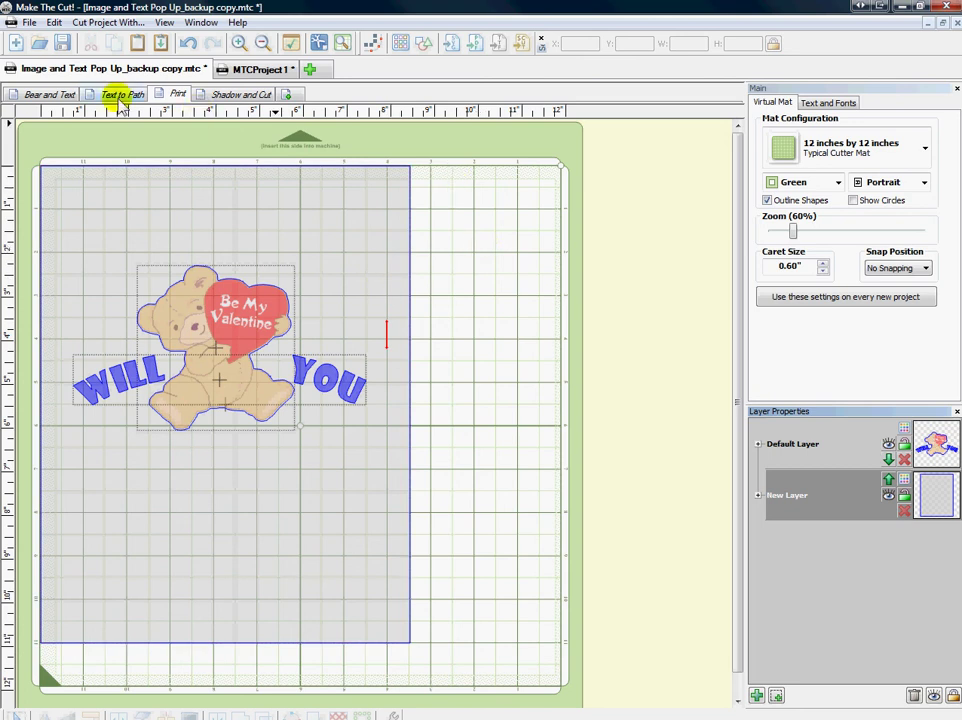
Turn on Show Paper On Mat in the print options.
left_click(29, 23)
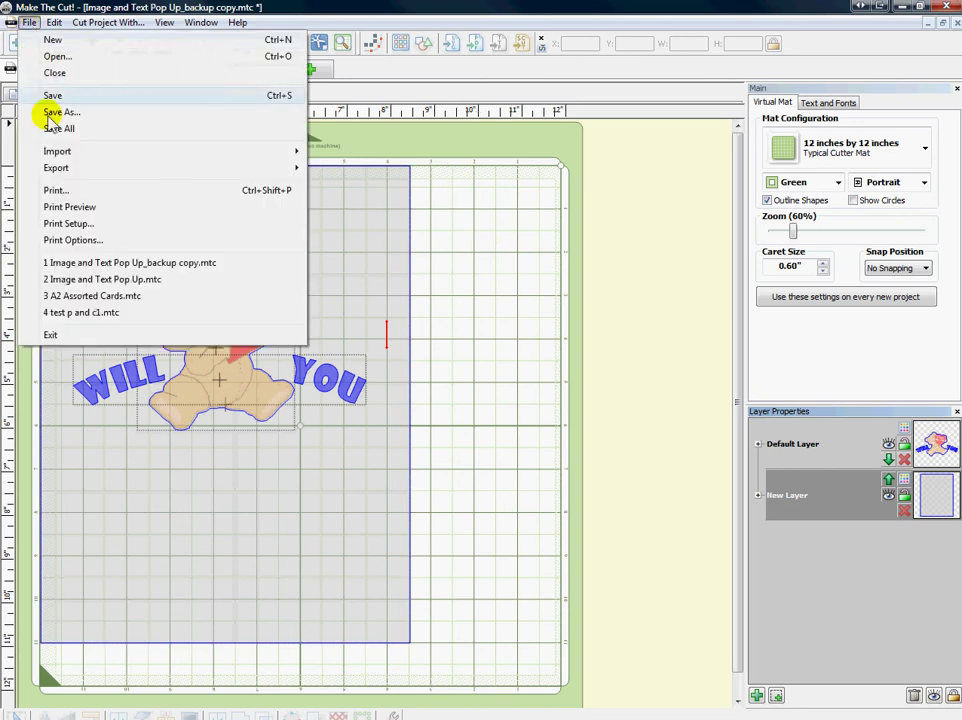
left_click(68, 242)
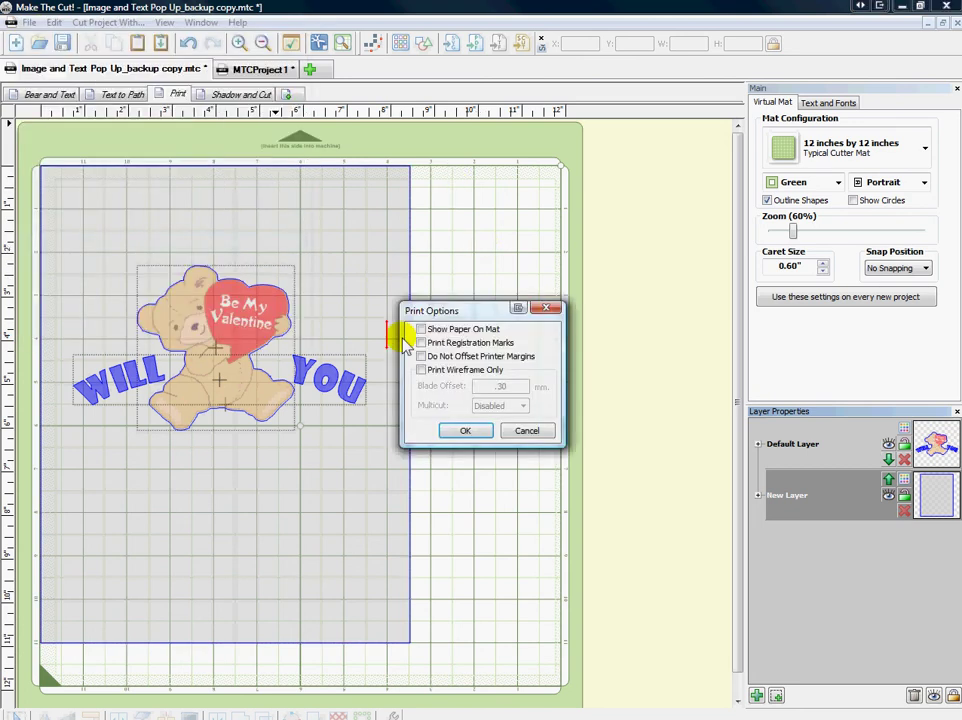
left_click(421, 330)
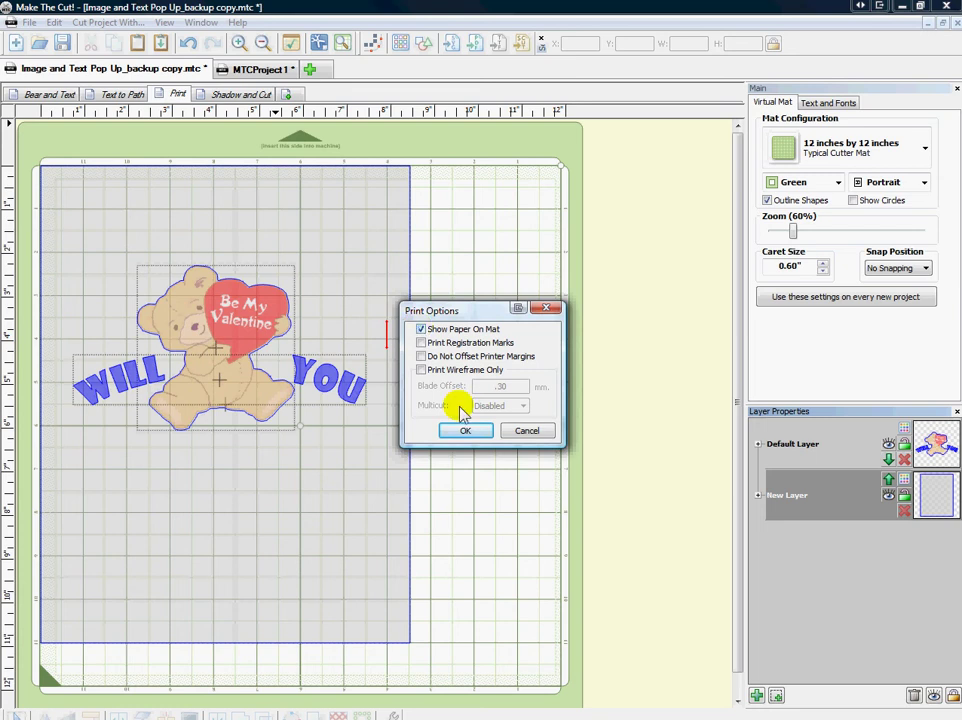
left_click(463, 432)
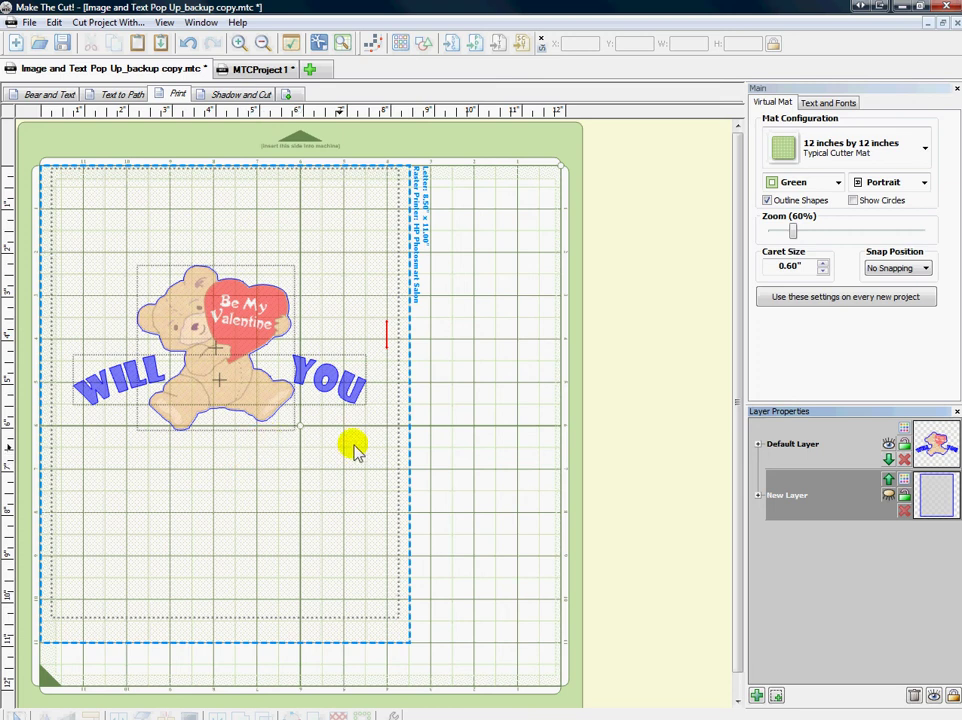
Show the gray 8.5 by 11 inch rectangle layer to compare it with the paper outline, and hide it again.
left_click(885, 498)
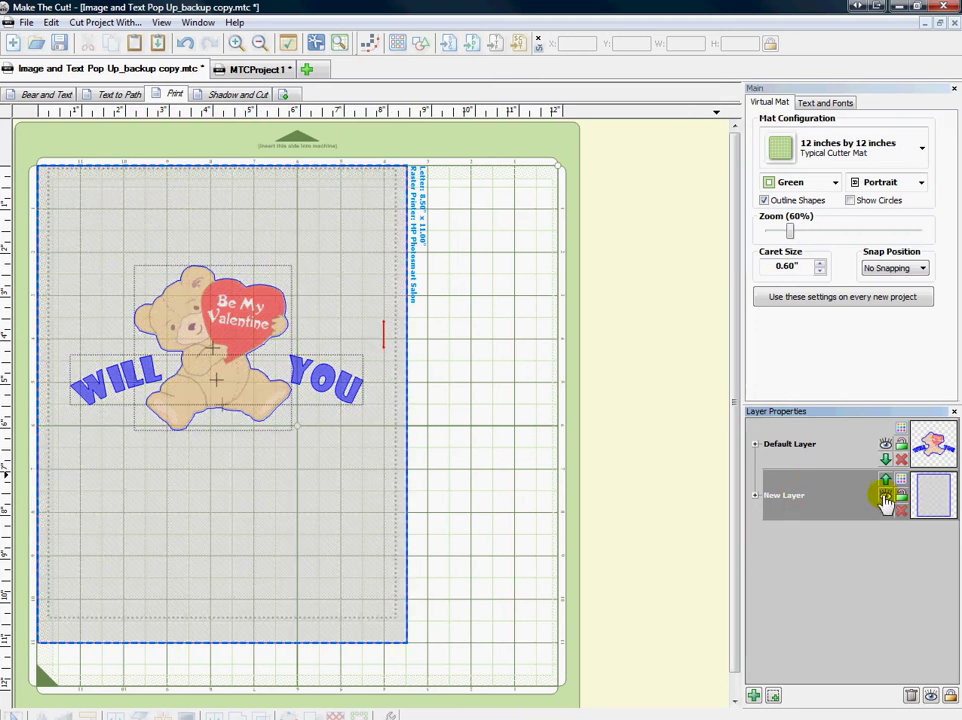
left_click(381, 445)
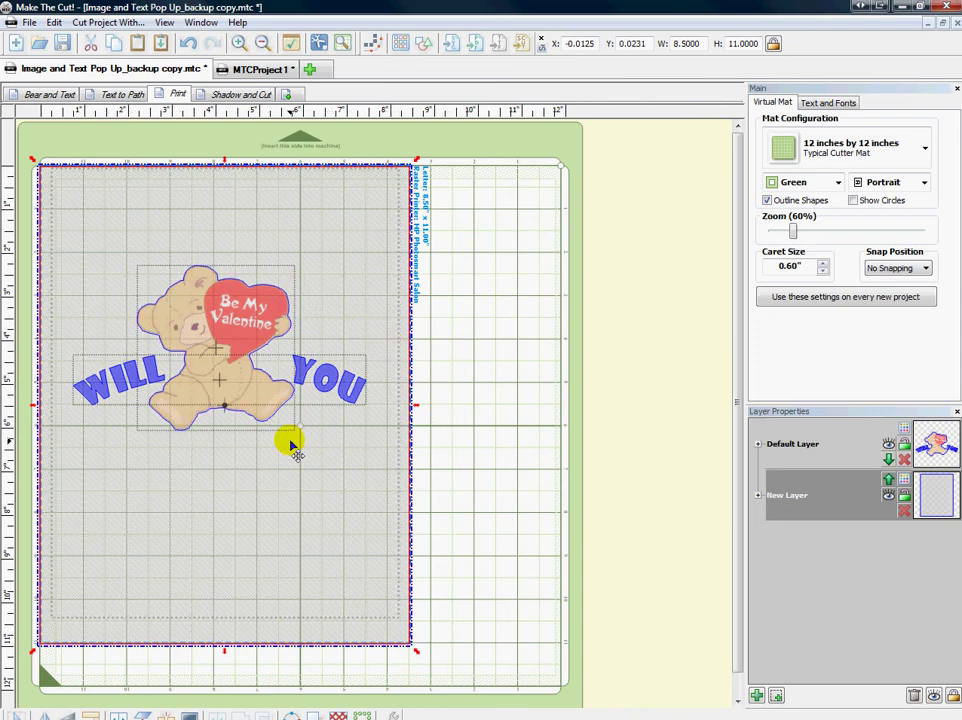
left_click(475, 403)
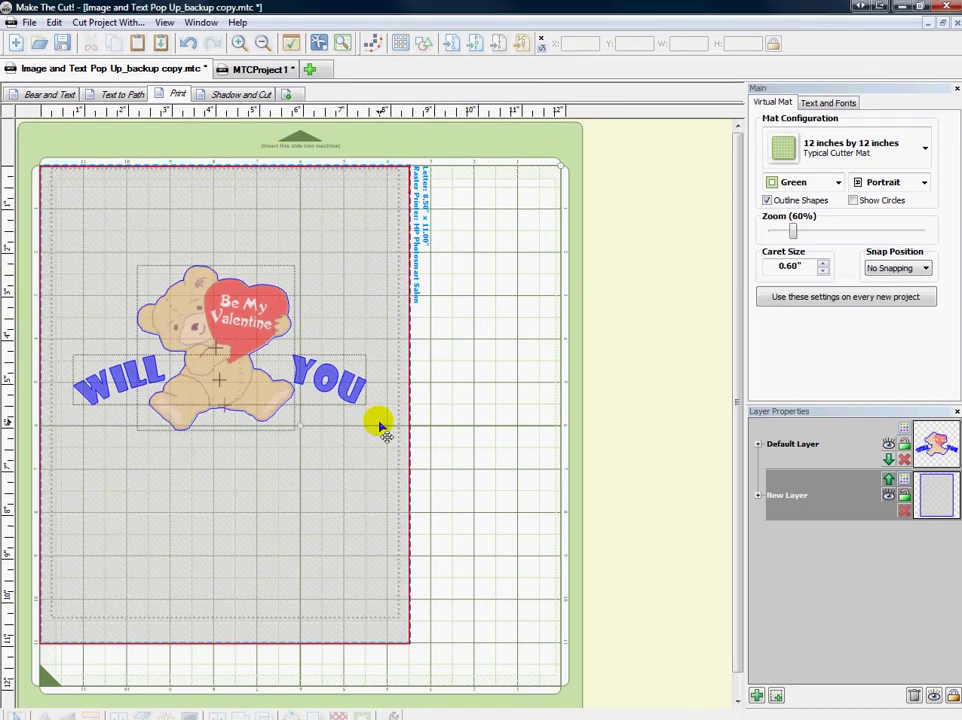
left_click(858, 515)
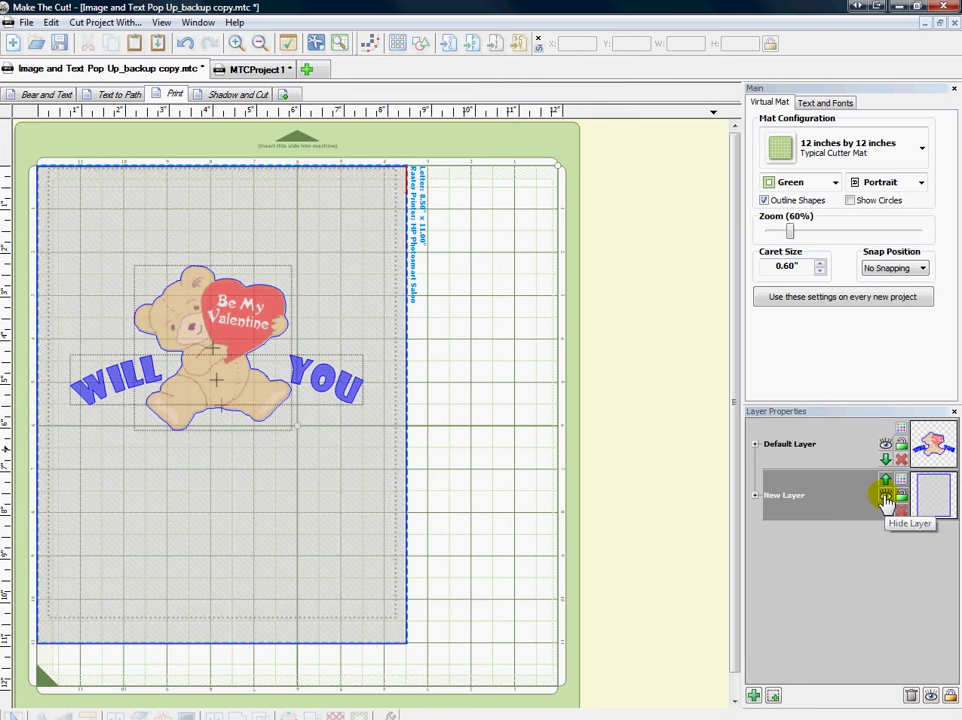
left_click(887, 497)
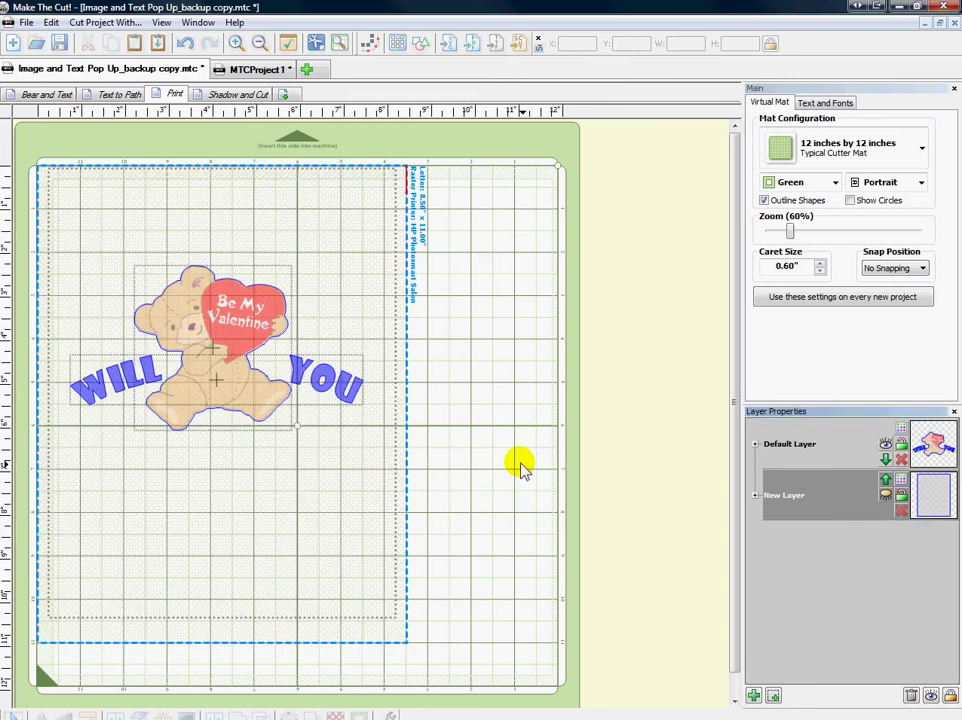
Set the virtual mat color to Contrast and turn off Outline Shapes.
left_click(792, 185)
left_click(792, 276)
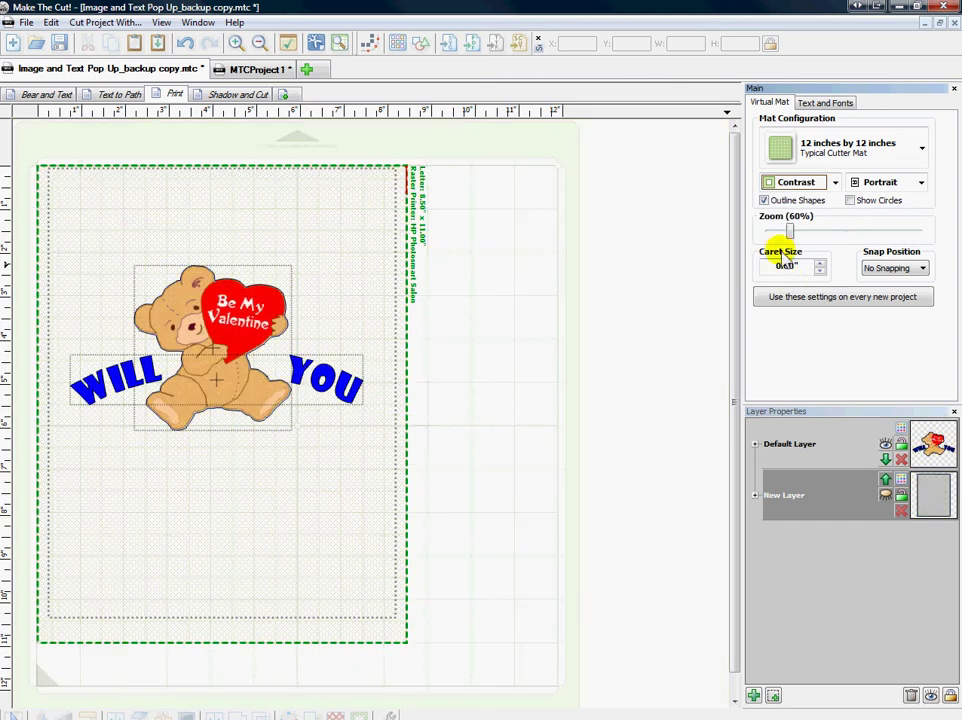
left_click(764, 200)
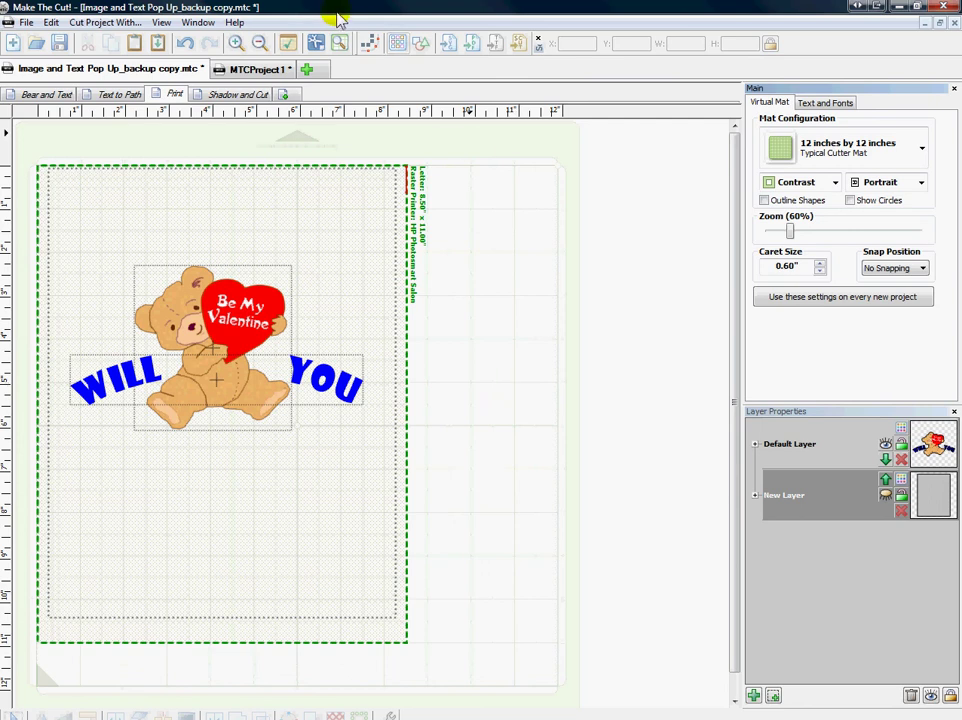
Preview the bear and words as solid cut shapes, and return to the normal view.
left_click(340, 44)
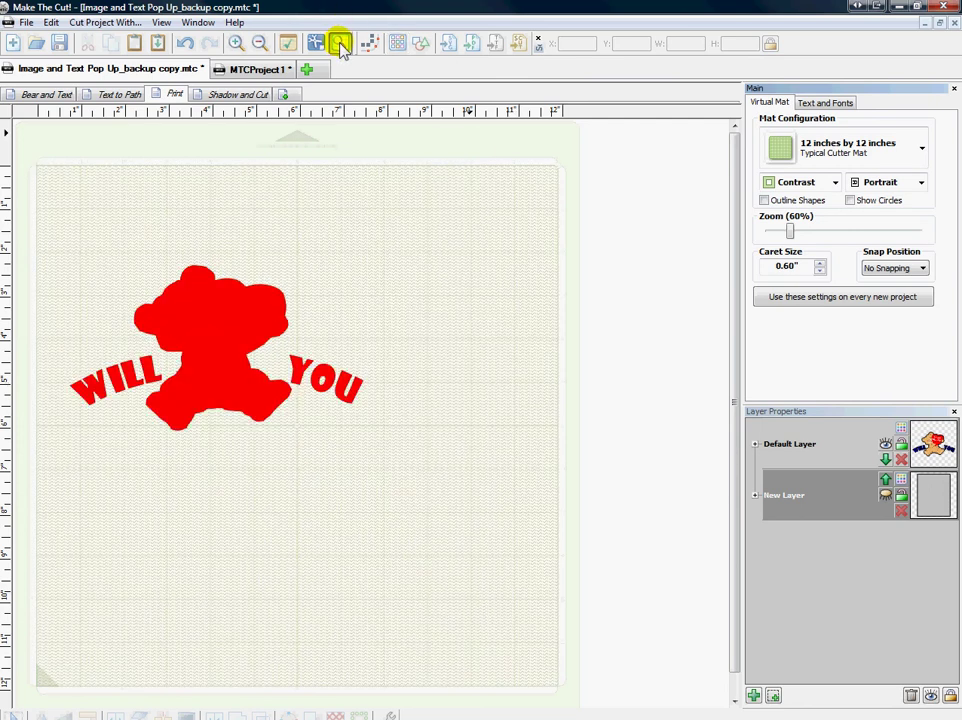
left_click(337, 43)
left_click(339, 42)
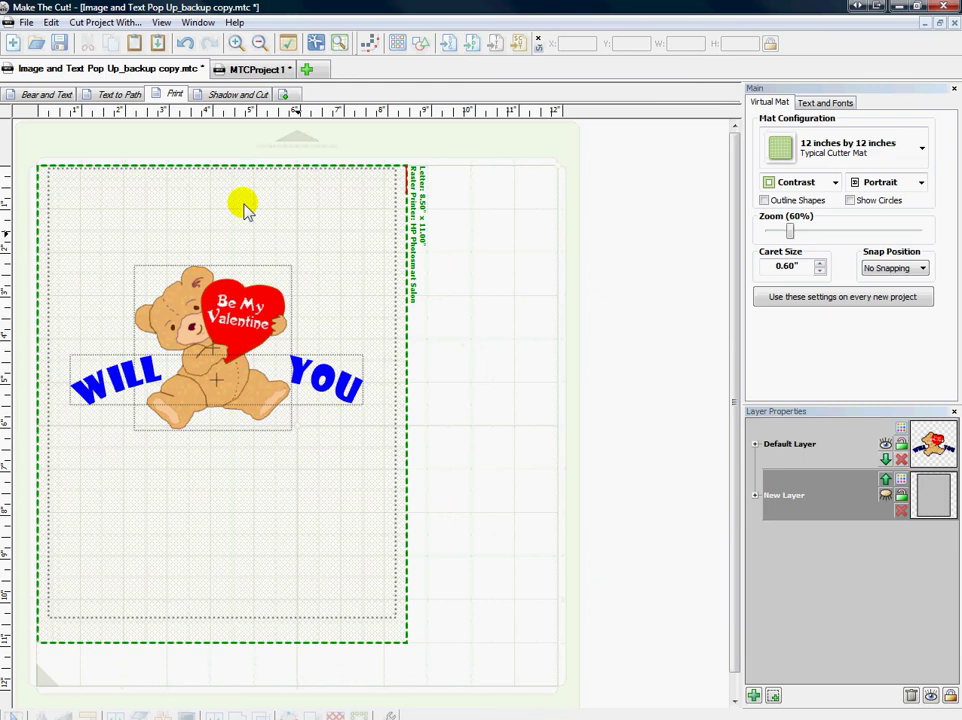
Check the bear and wrapped words in the print preview, and close it.
left_click(27, 22)
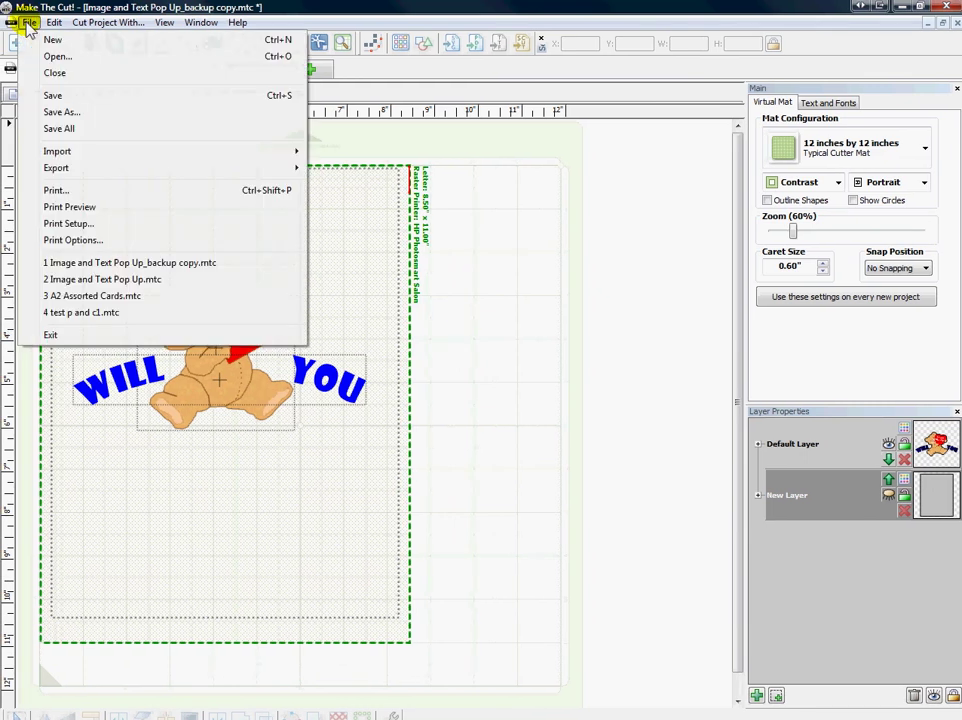
left_click(71, 208)
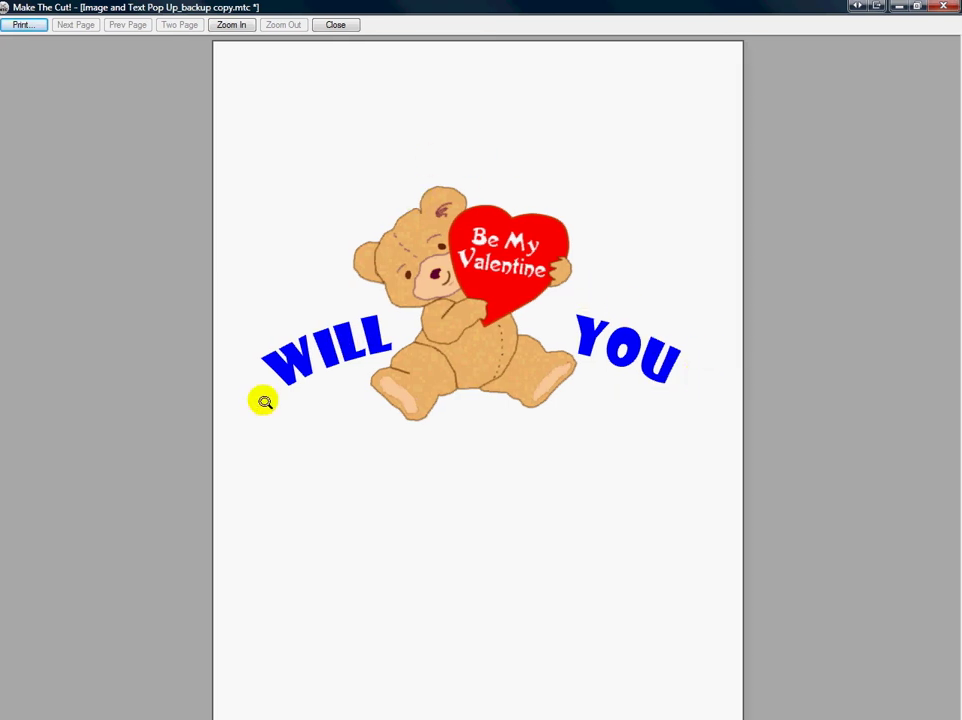
left_click(340, 25)
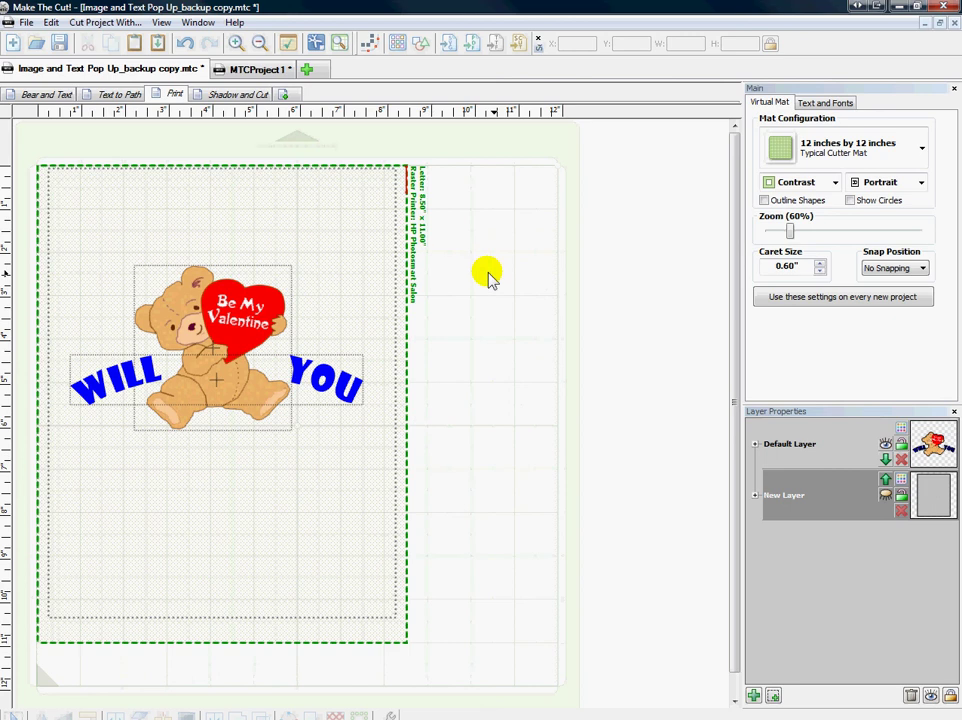
Turn off Show Paper On Mat in the print options.
left_click(28, 23)
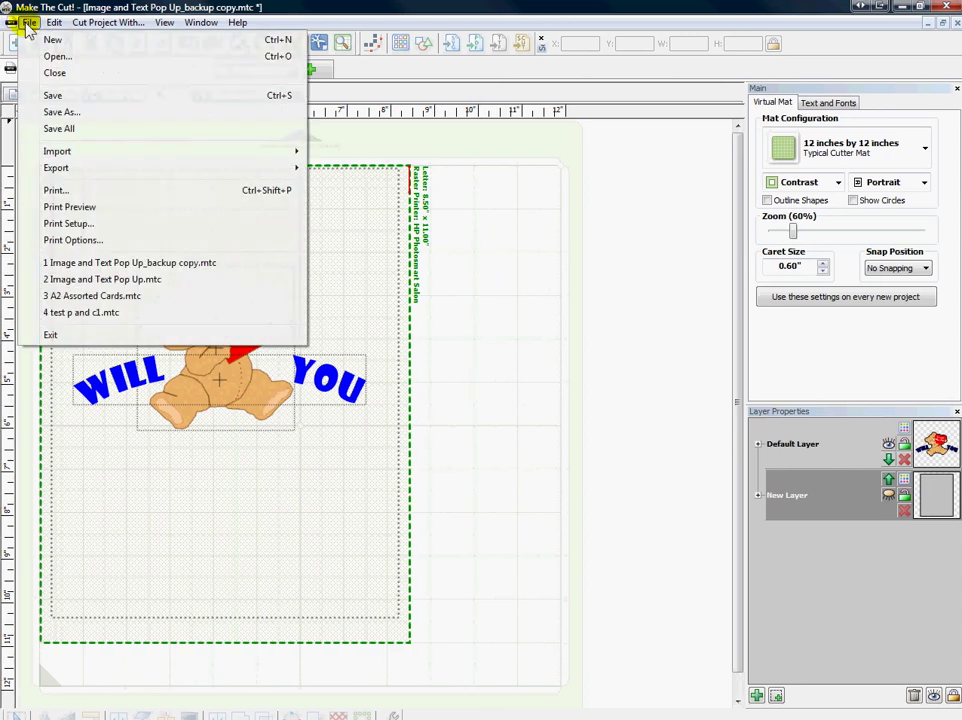
left_click(80, 241)
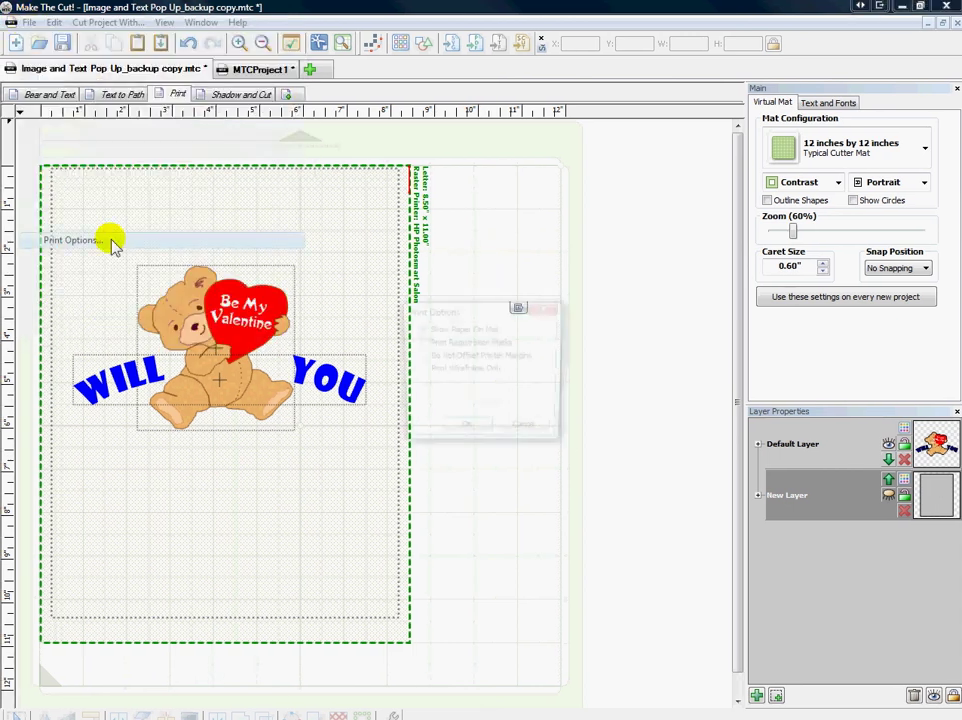
left_click(422, 330)
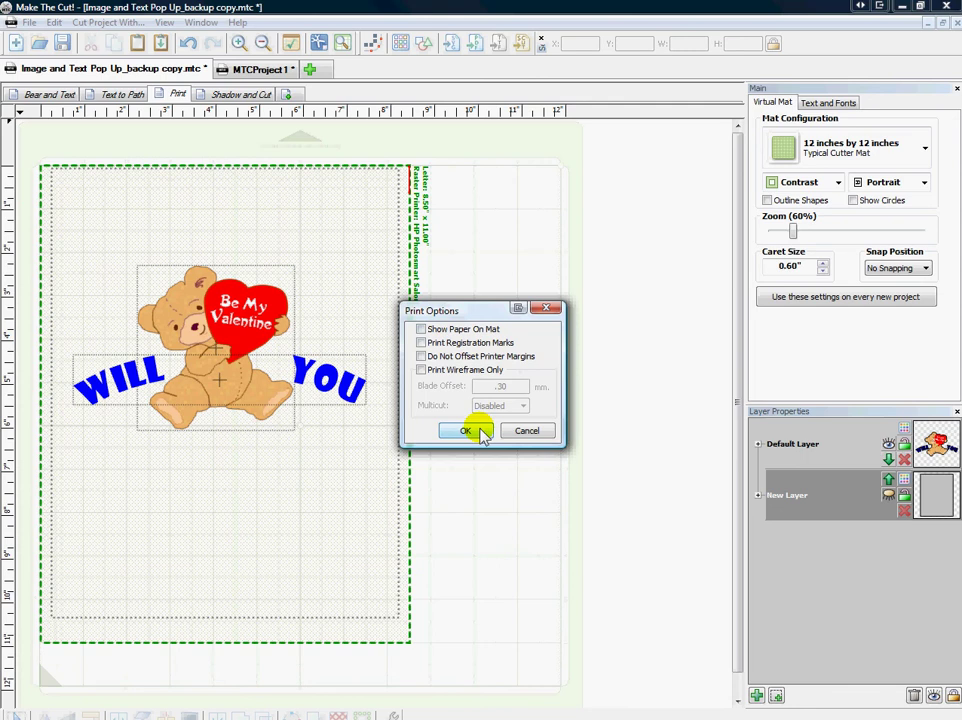
left_click(474, 430)
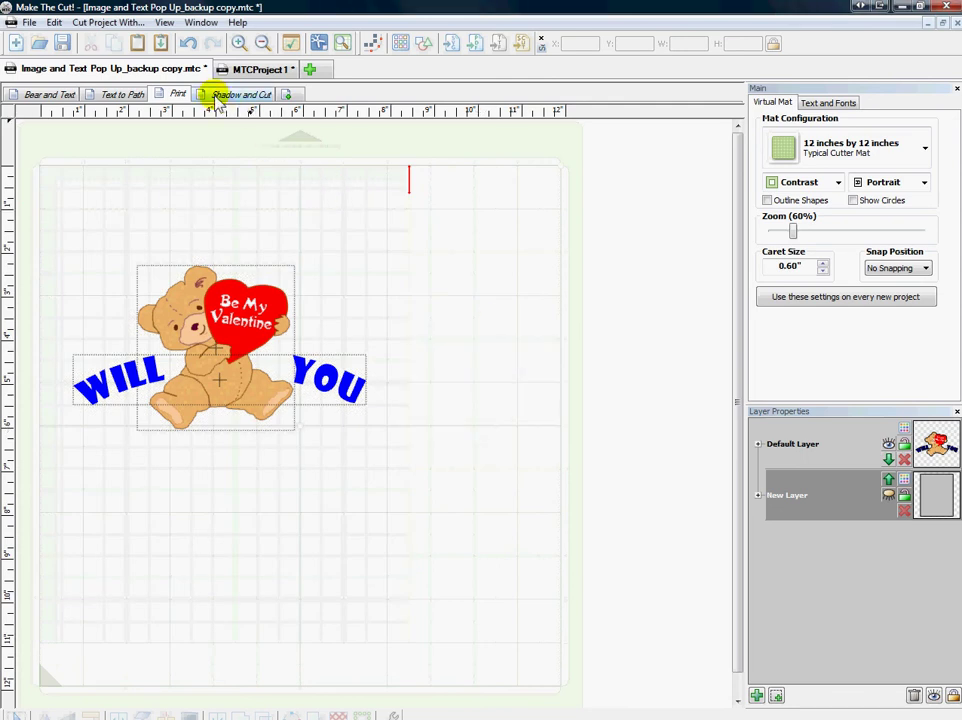
On the Bear and Text page, set the virtual mat color to Green and turn on Outline Shapes.
left_click(47, 100)
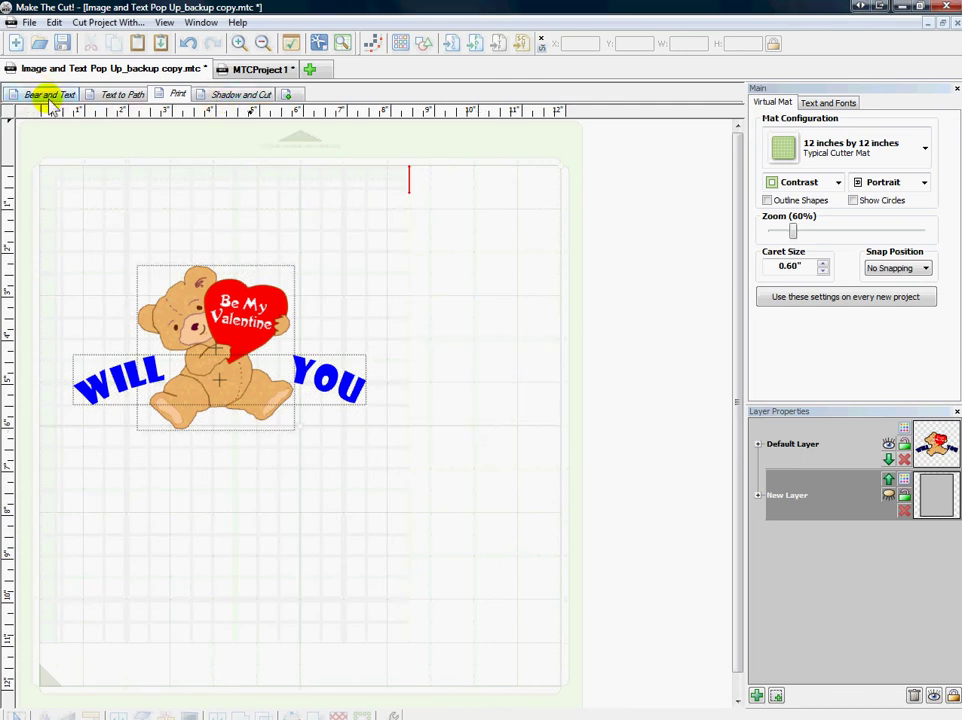
left_click(782, 184)
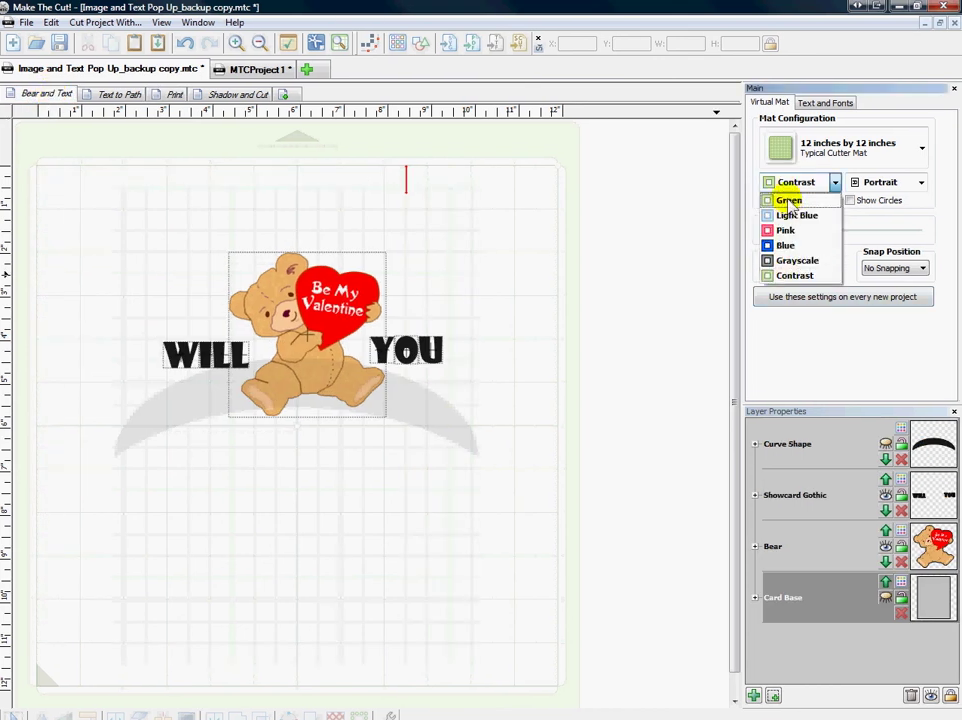
left_click(789, 201)
left_click(765, 201)
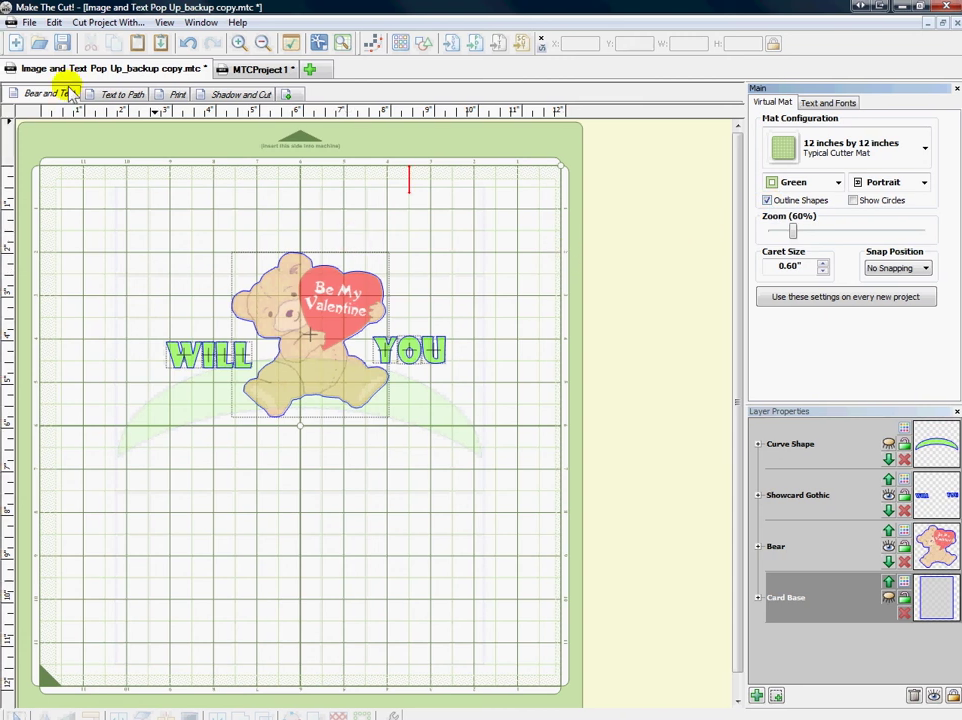
Look over the Text to Path page, return to the Print page and show the project notes.
left_click(110, 95)
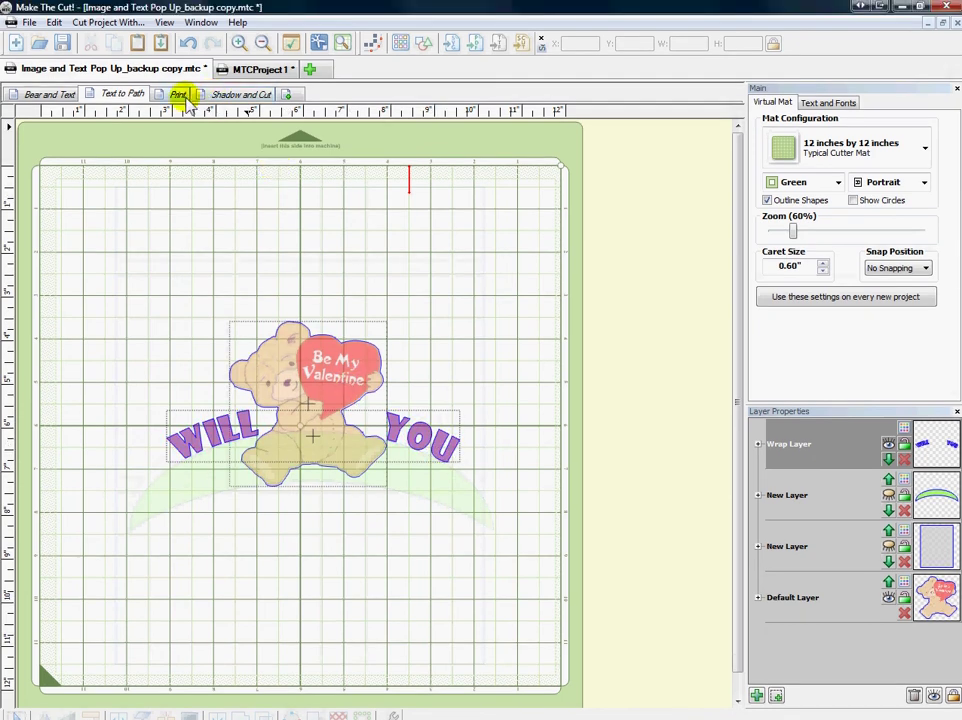
left_click(180, 79)
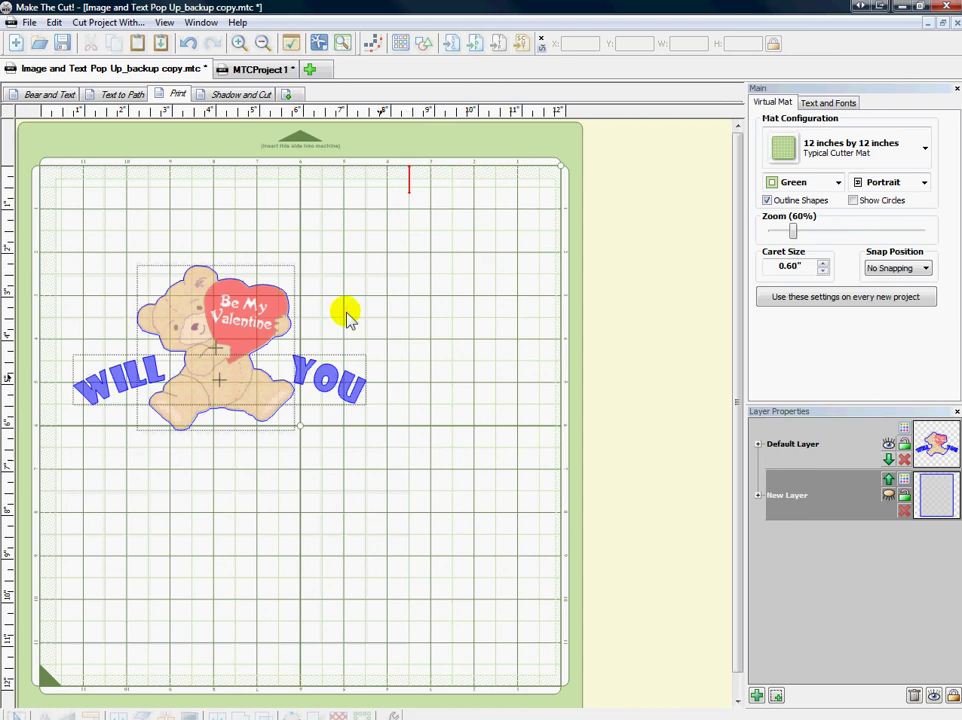
left_click(292, 44)
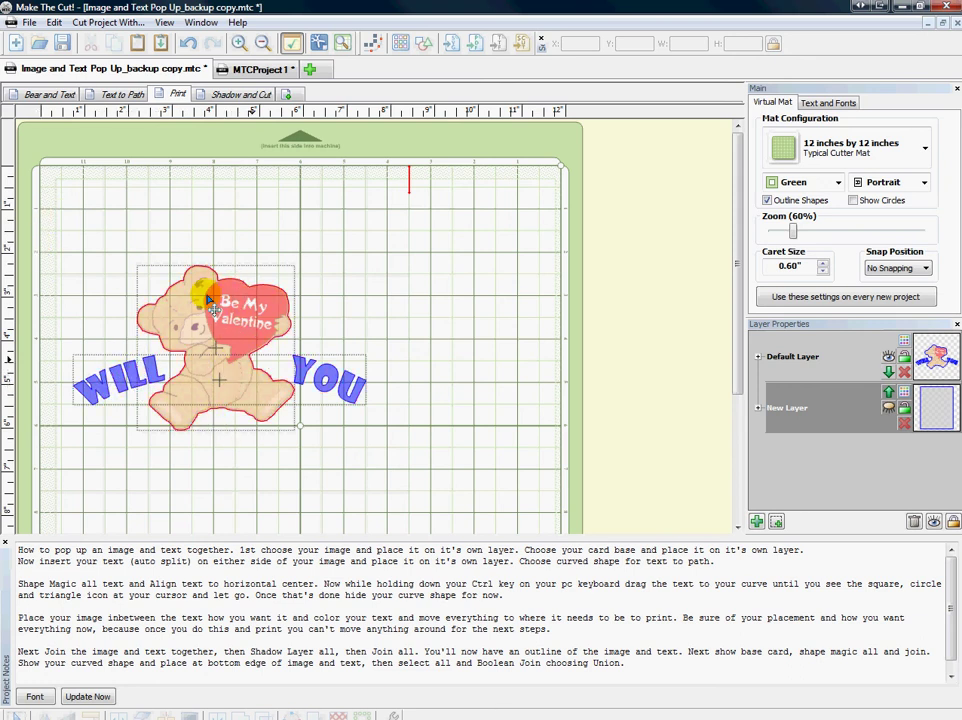
left_click_drag(450, 479, 52, 208)
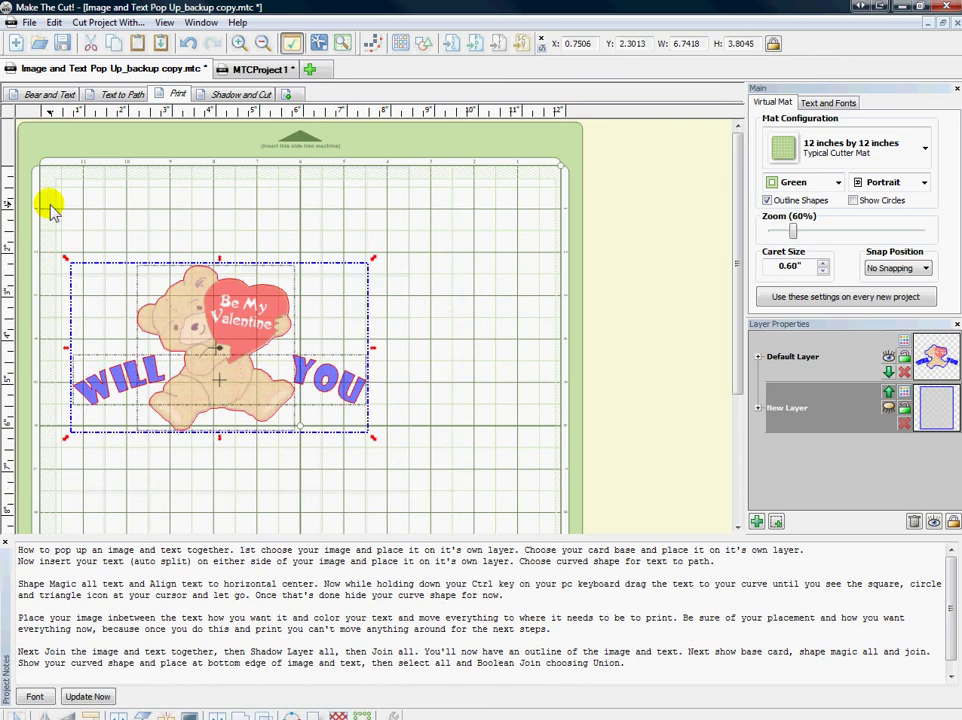
left_click(410, 331)
right_click(401, 328)
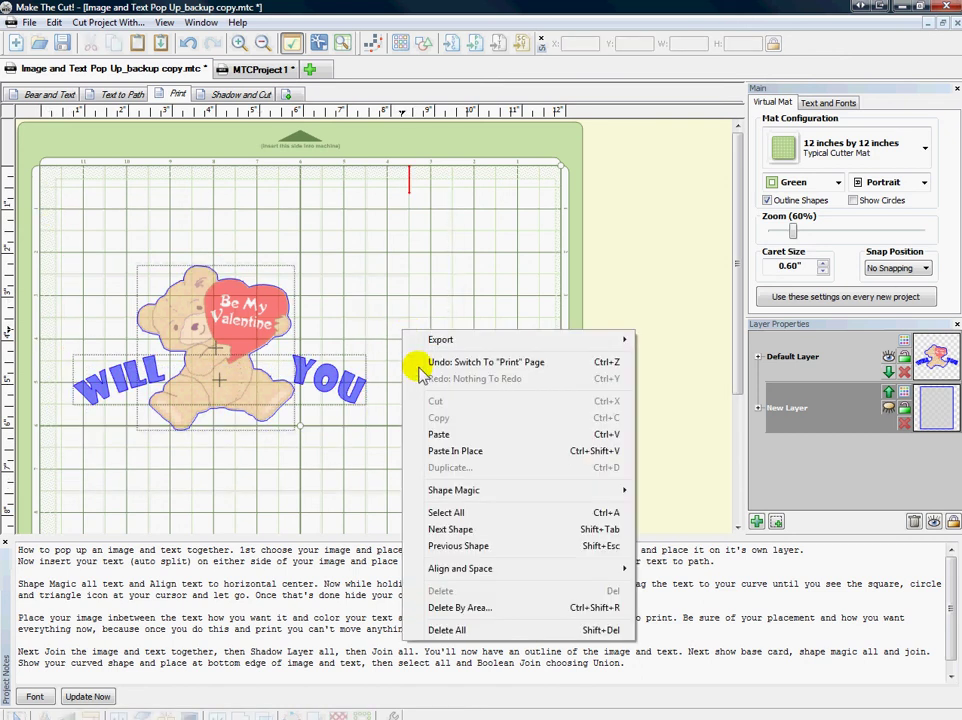
left_click(446, 512)
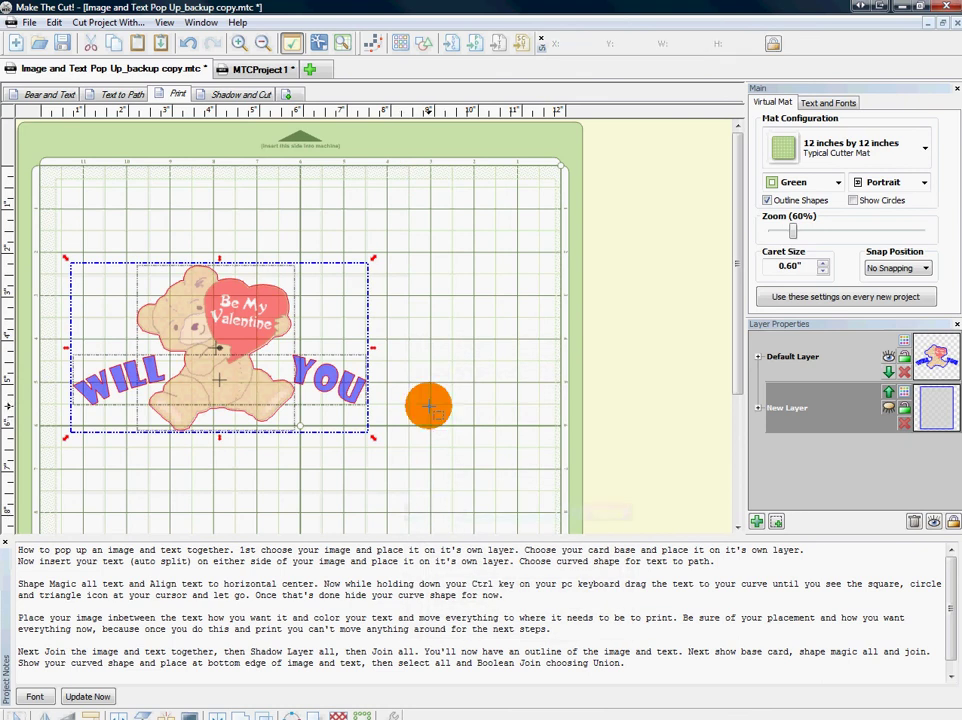
key("Escape")
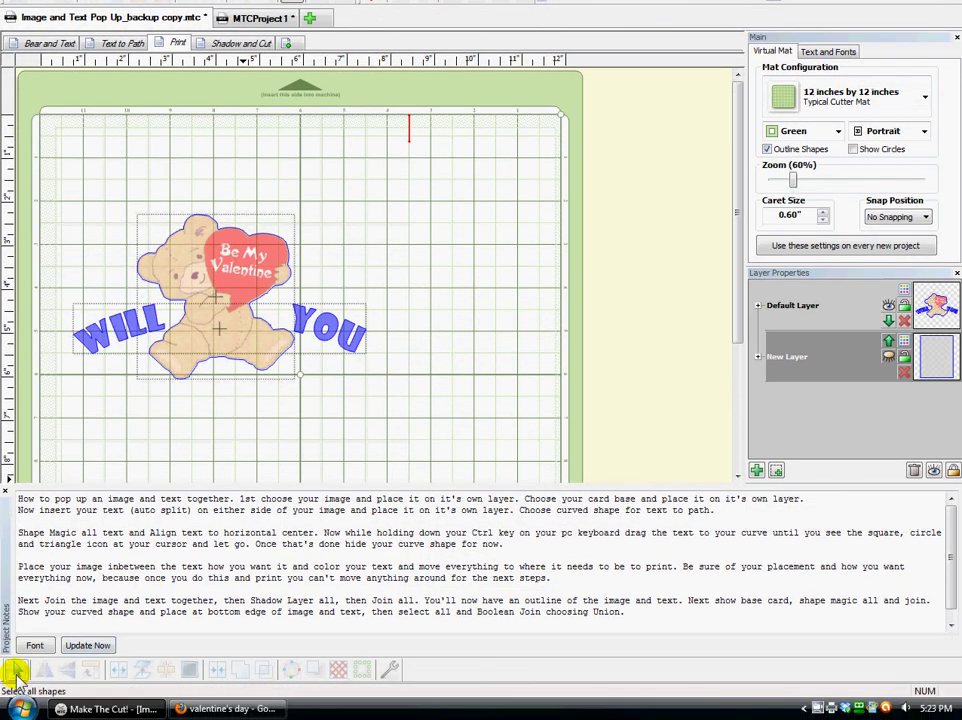
Join the bear and both words into one shape, and compare it with the unjoined design in MTCProject1.
left_click(16, 671)
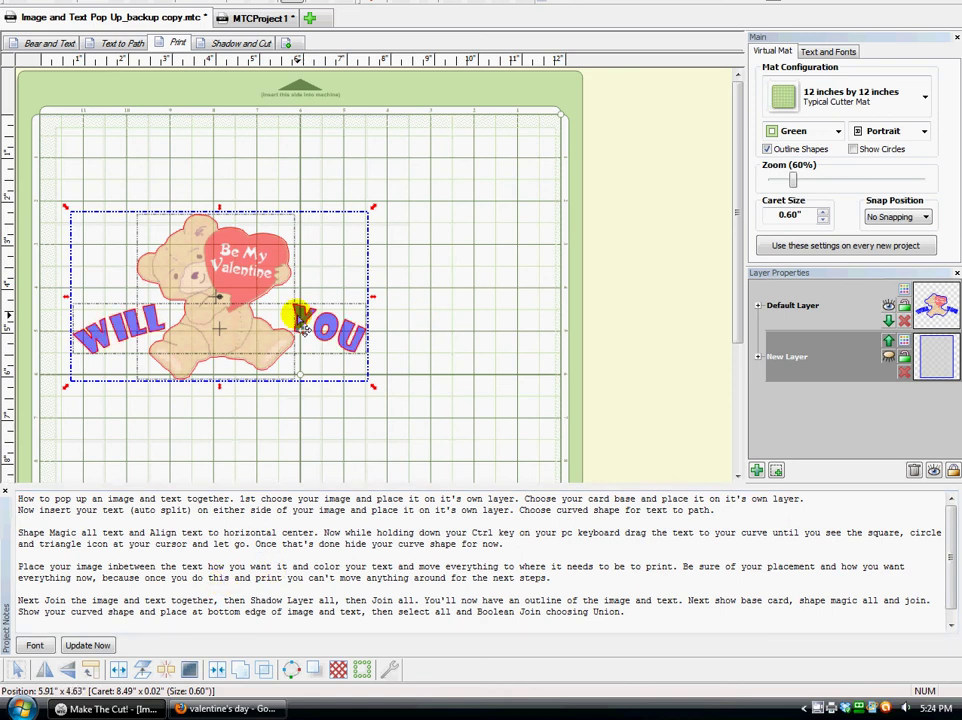
left_click(217, 670)
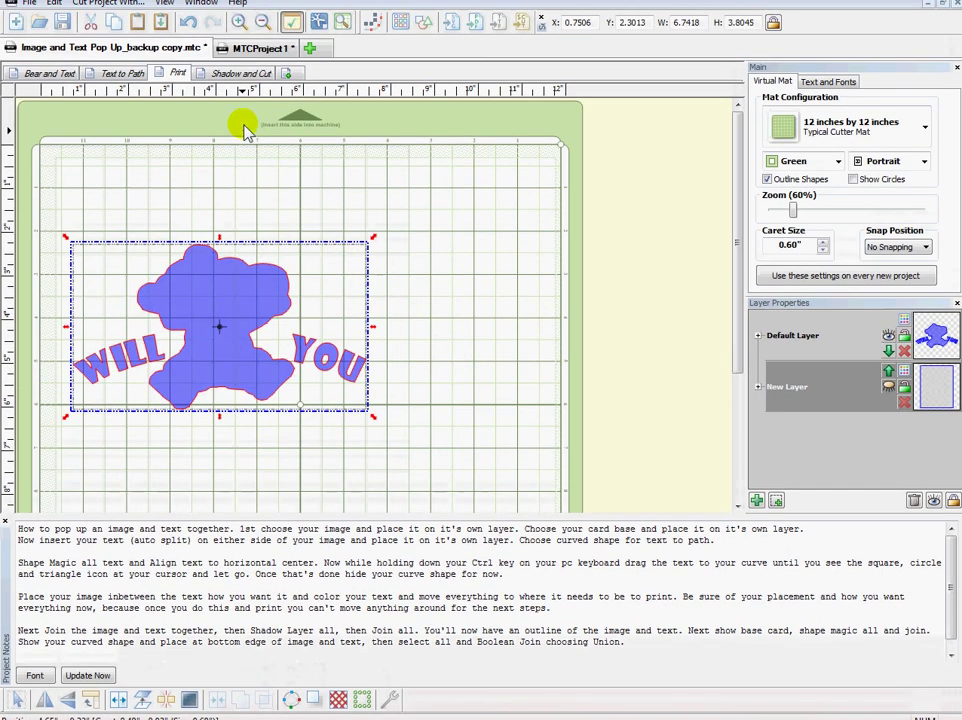
left_click(245, 48)
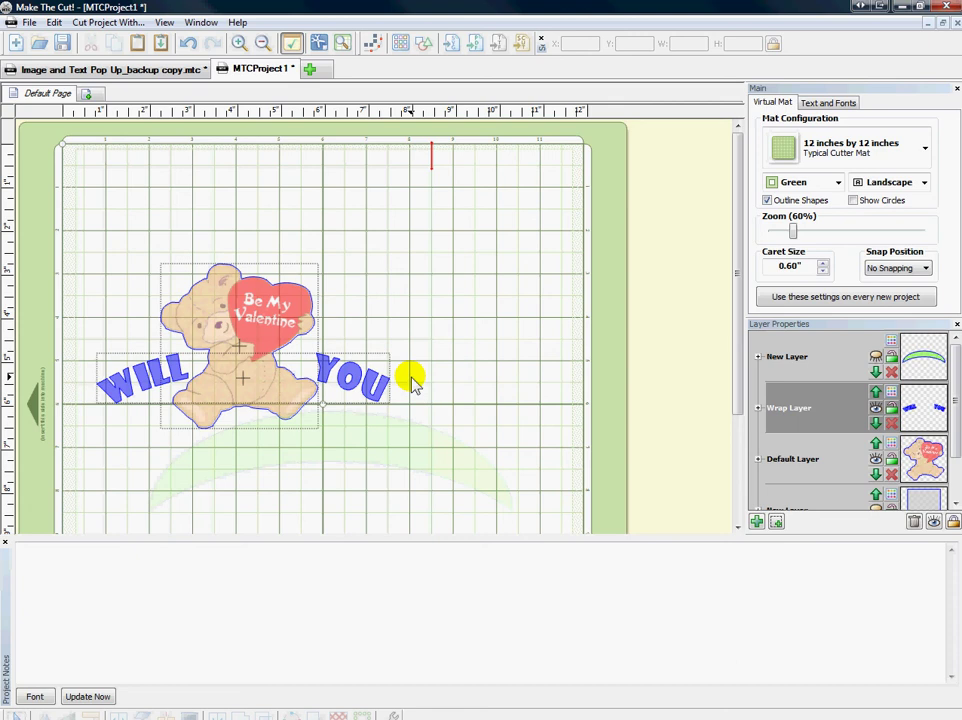
left_click(125, 66)
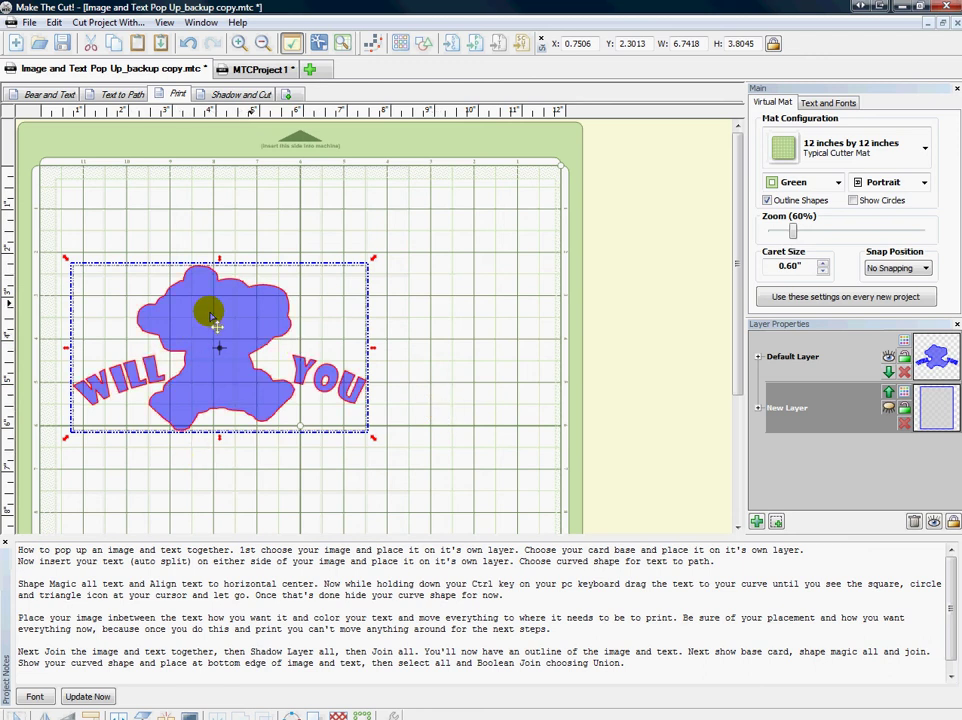
Generate a shadow layer around the joined bear and words with a 0.0775 inch width and rounded corners.
right_click(270, 320)
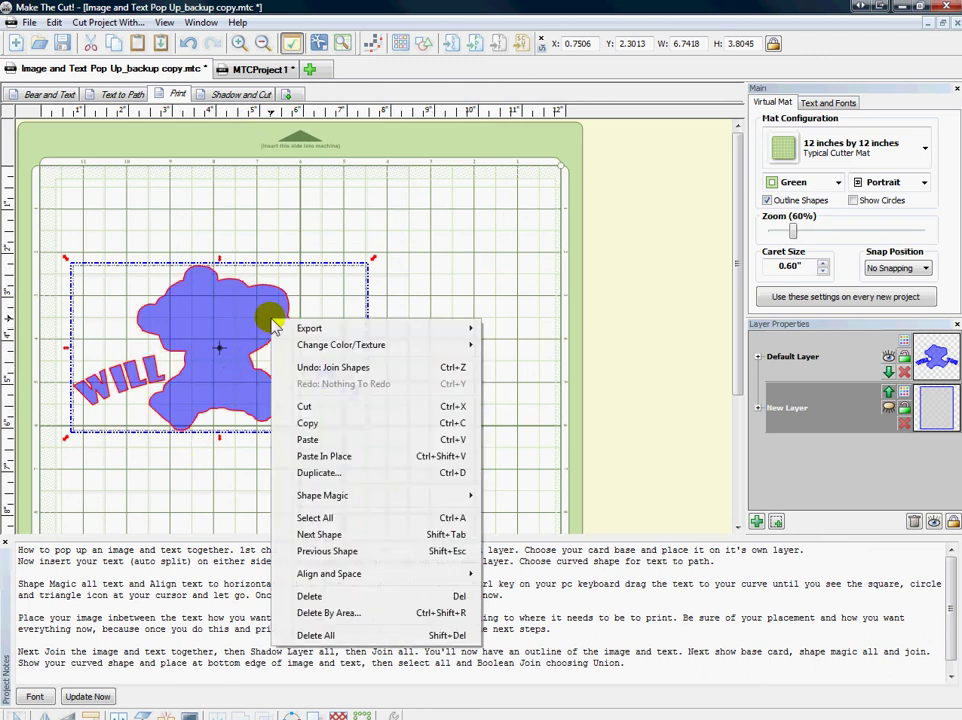
mouse_move(380, 496)
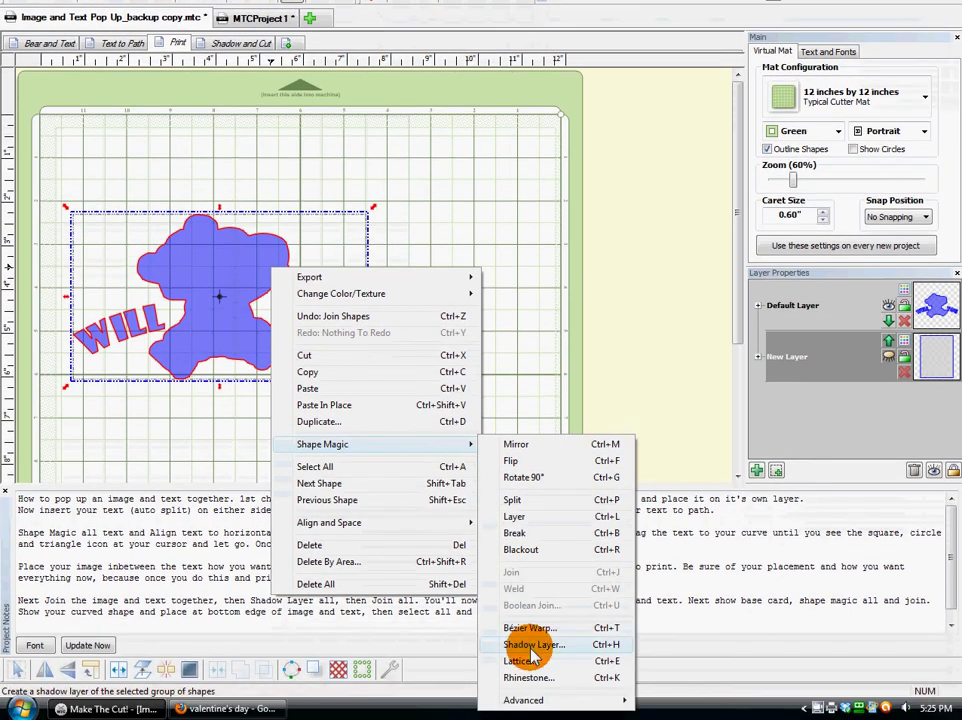
left_click(530, 697)
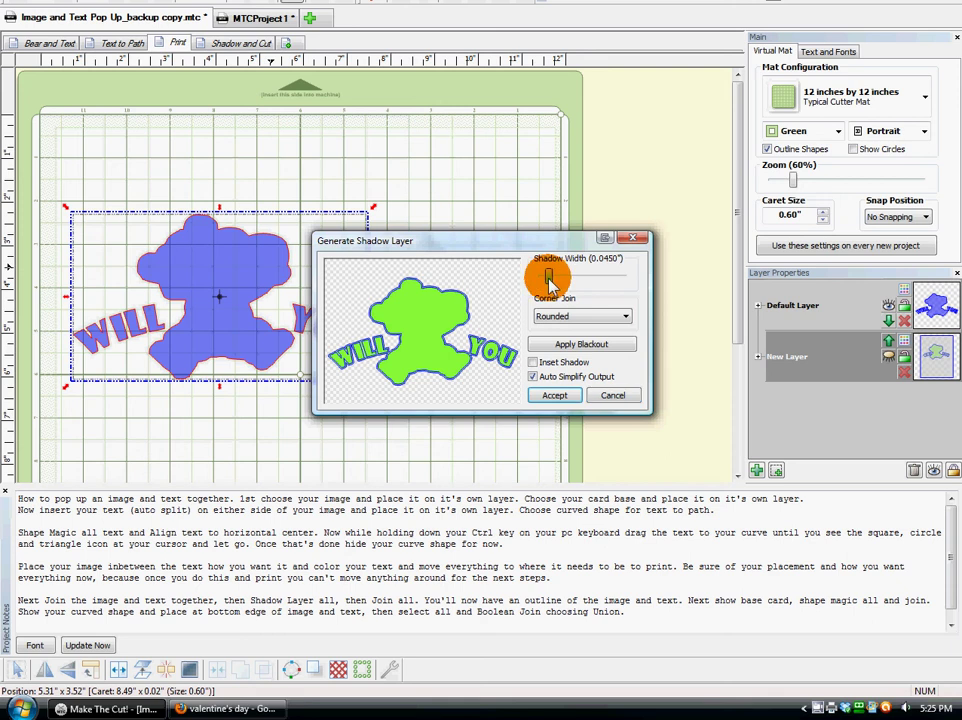
mouse_move(549, 281)
left_mouse_down()
mouse_move(571, 292)
mouse_move(557, 284)
left_mouse_up()
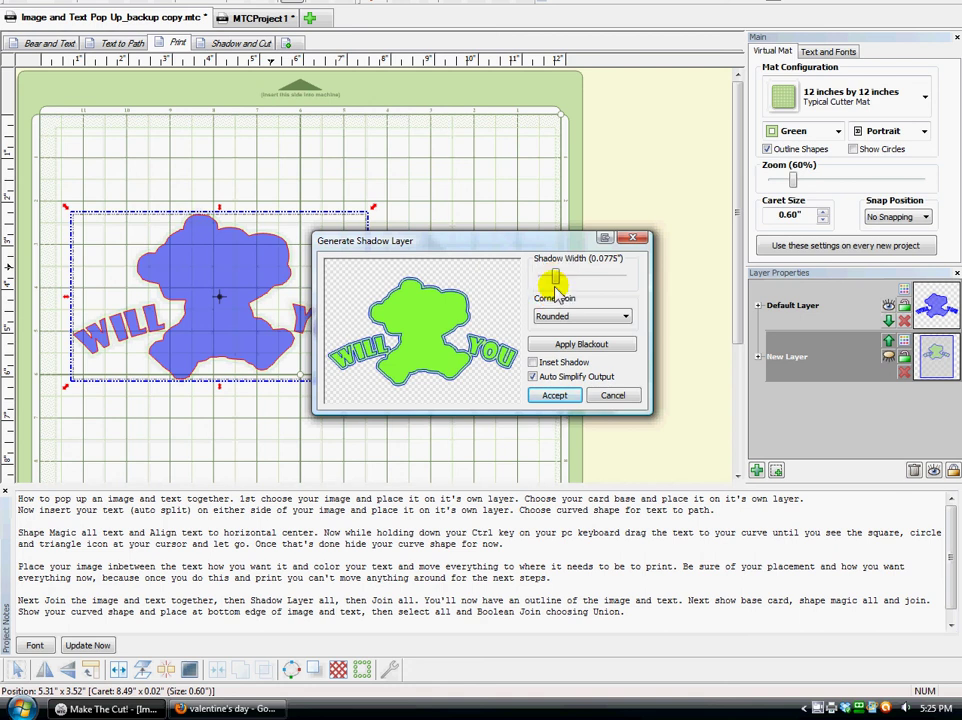
left_click(548, 300)
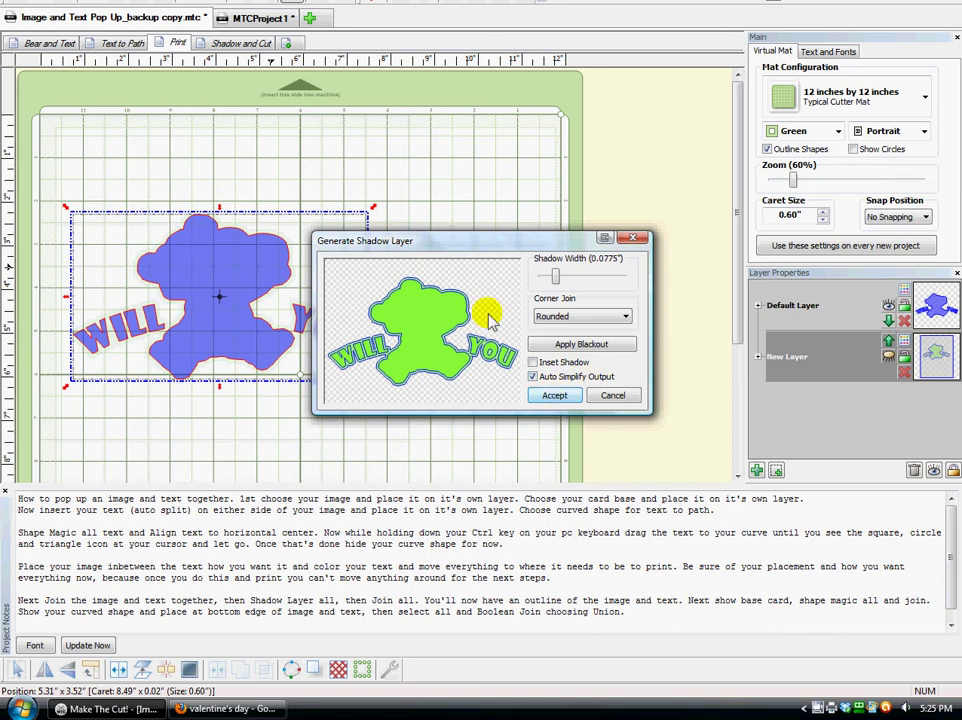
left_click(555, 396)
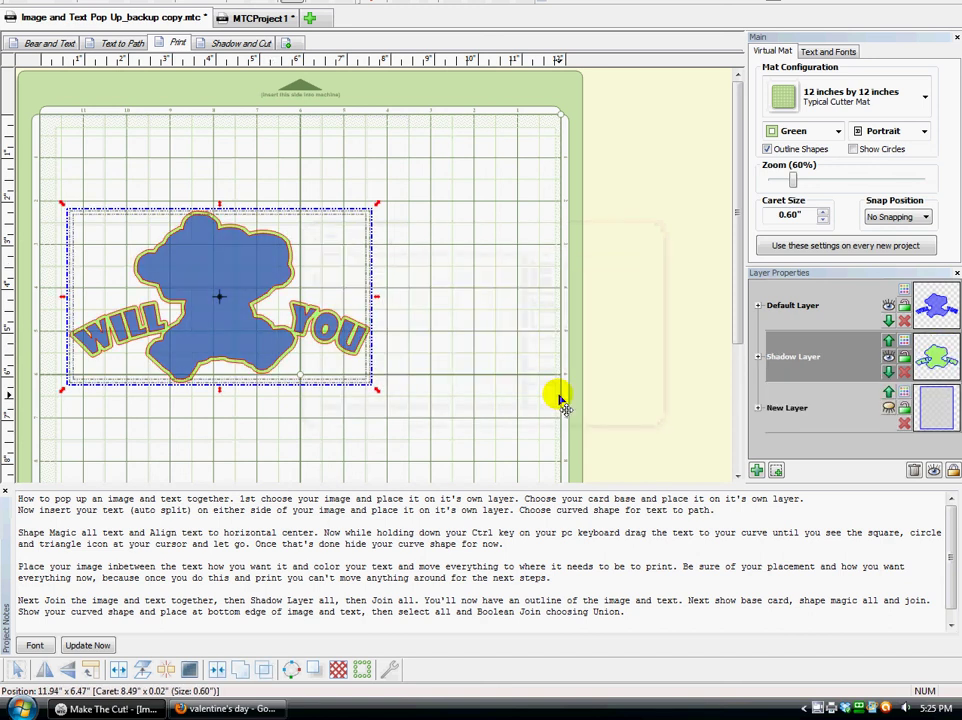
left_click(462, 303)
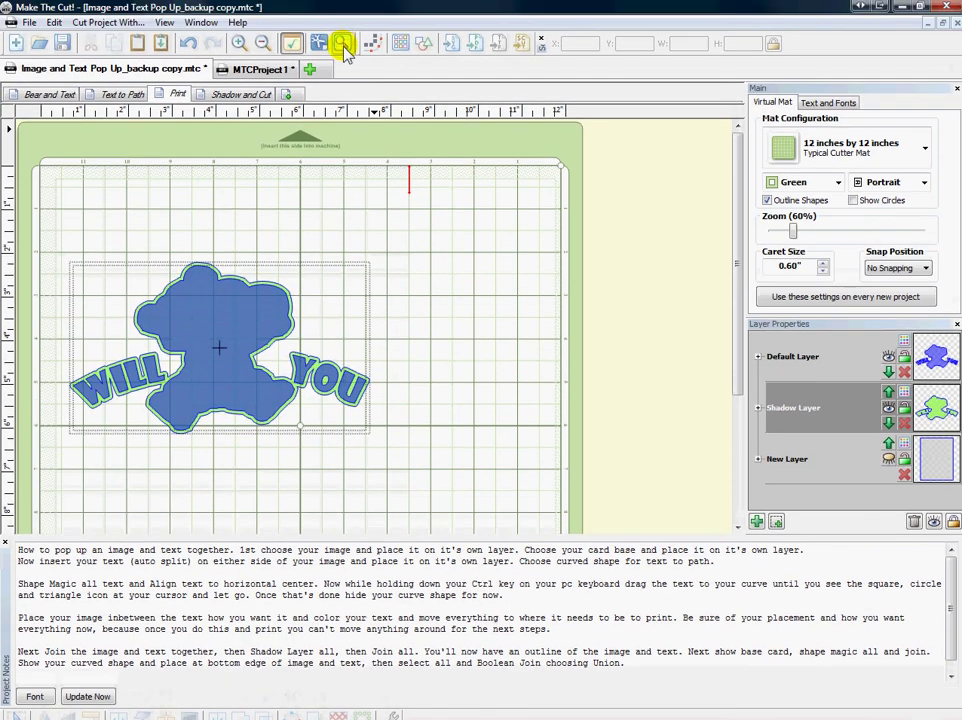
Preview the cut result of the bear, words and shadow layer, and return to the normal view.
left_click(342, 42)
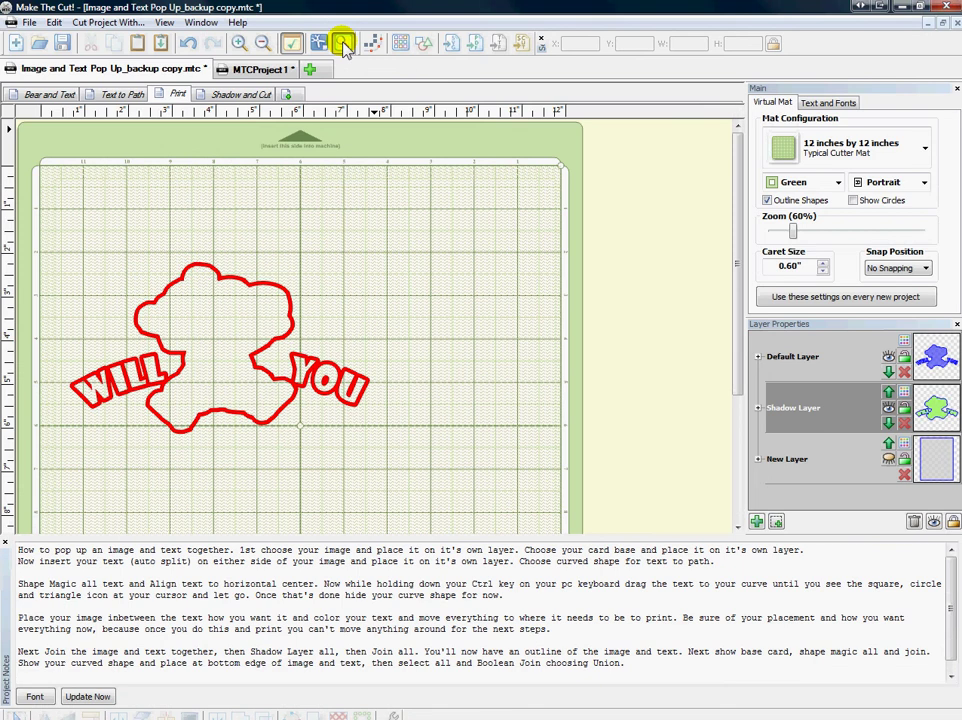
left_click(262, 300)
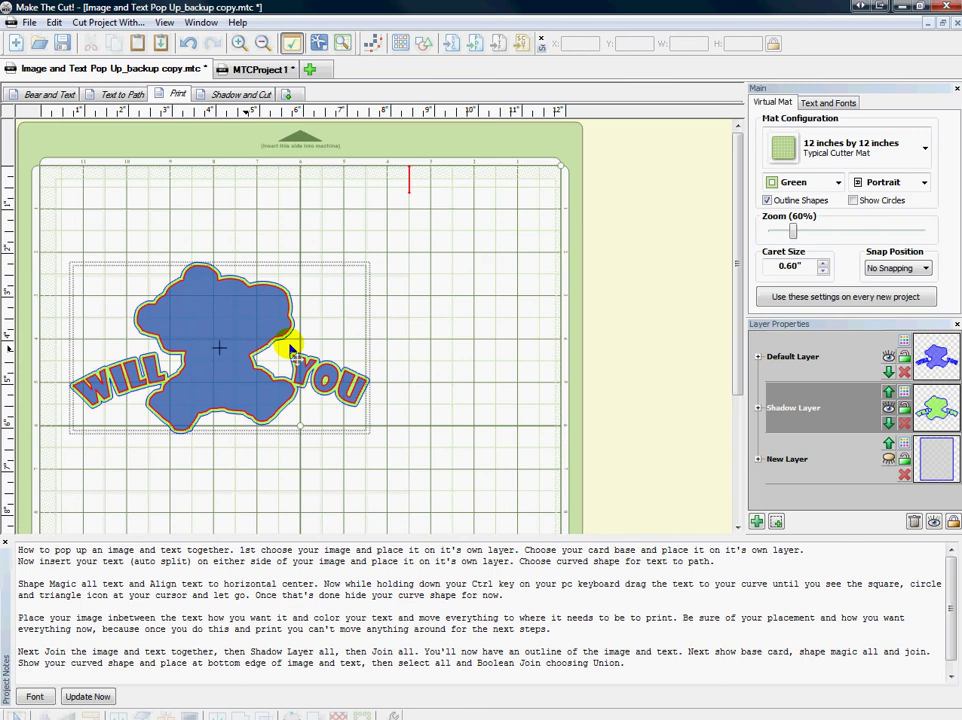
left_click(207, 336)
mouse_move(207, 336)
left_mouse_down()
mouse_move(258, 436)
mouse_move(172, 273)
left_mouse_up()
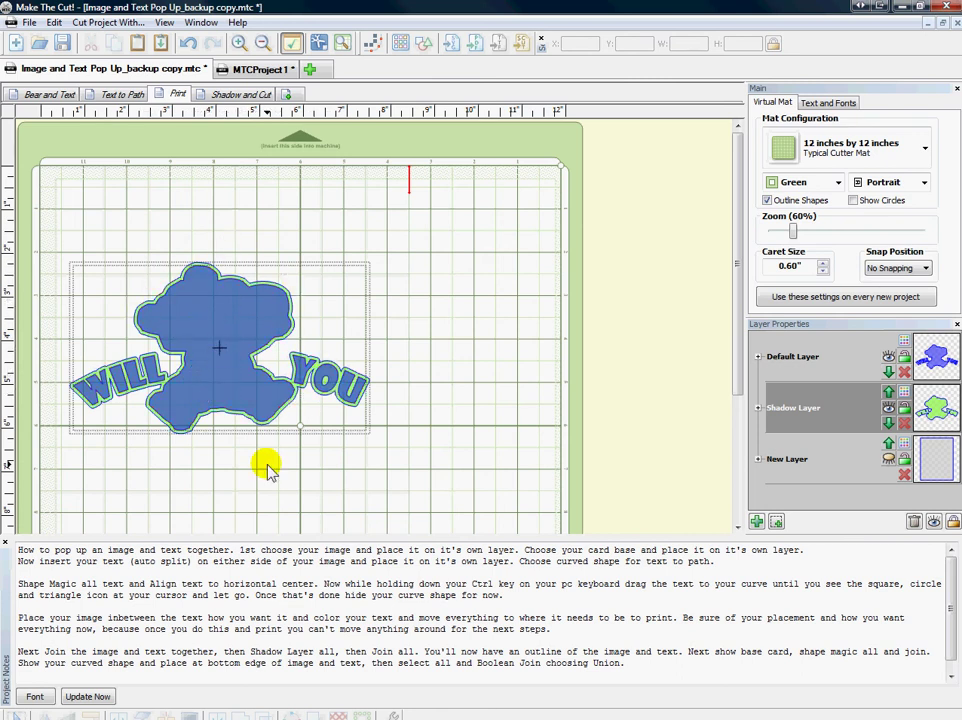
left_click(344, 46)
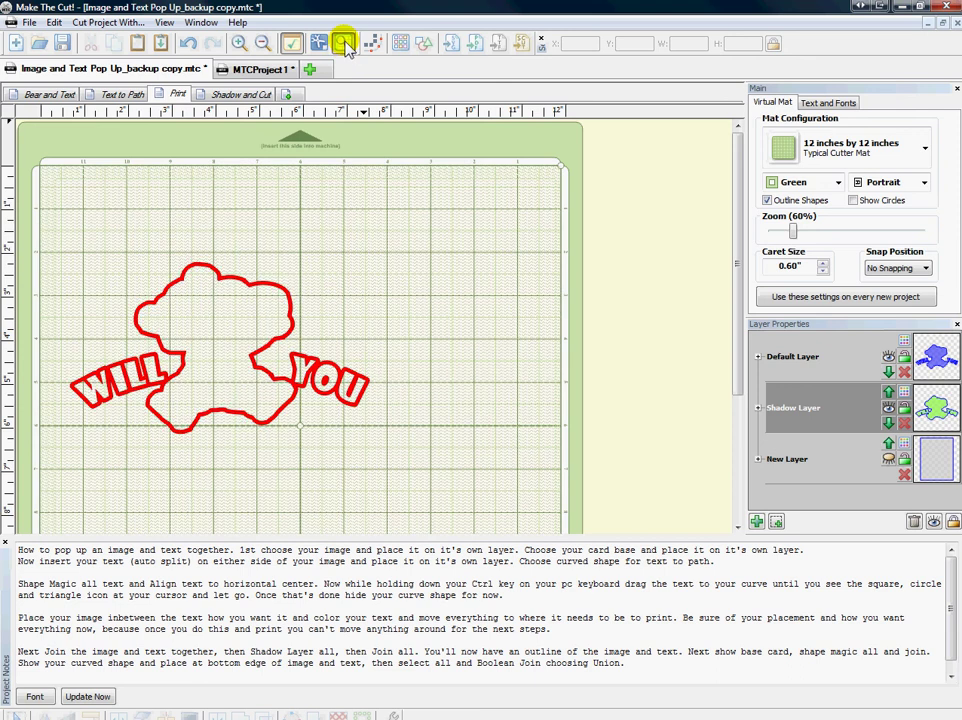
left_click(344, 44)
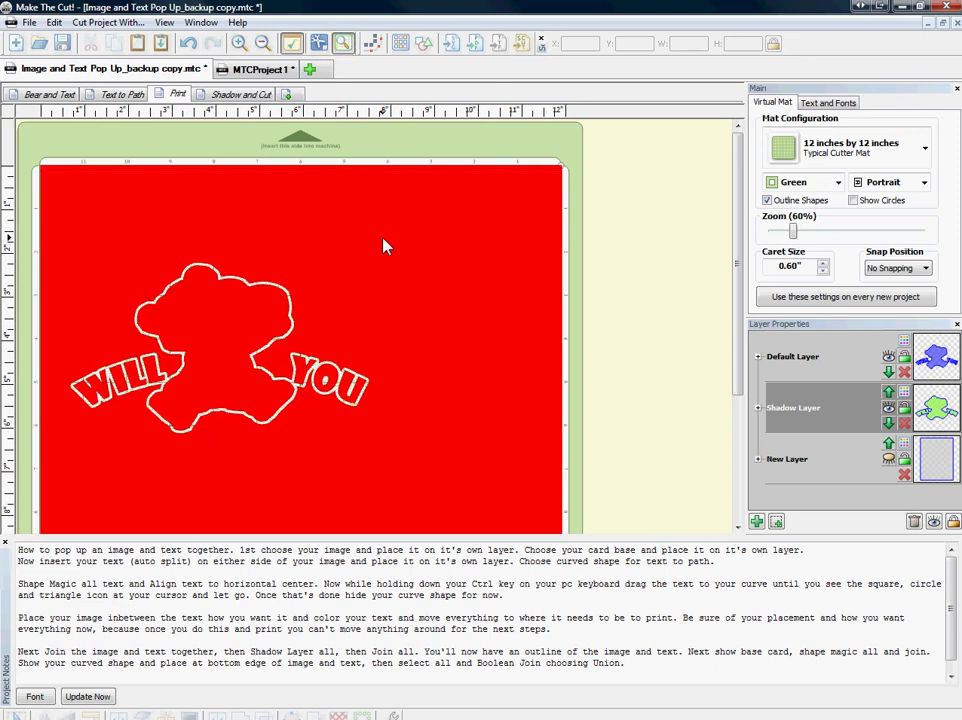
Select the bear-and-words shape together with its shadow and join them into one outline shape.
left_click_drag(425, 456, 58, 200)
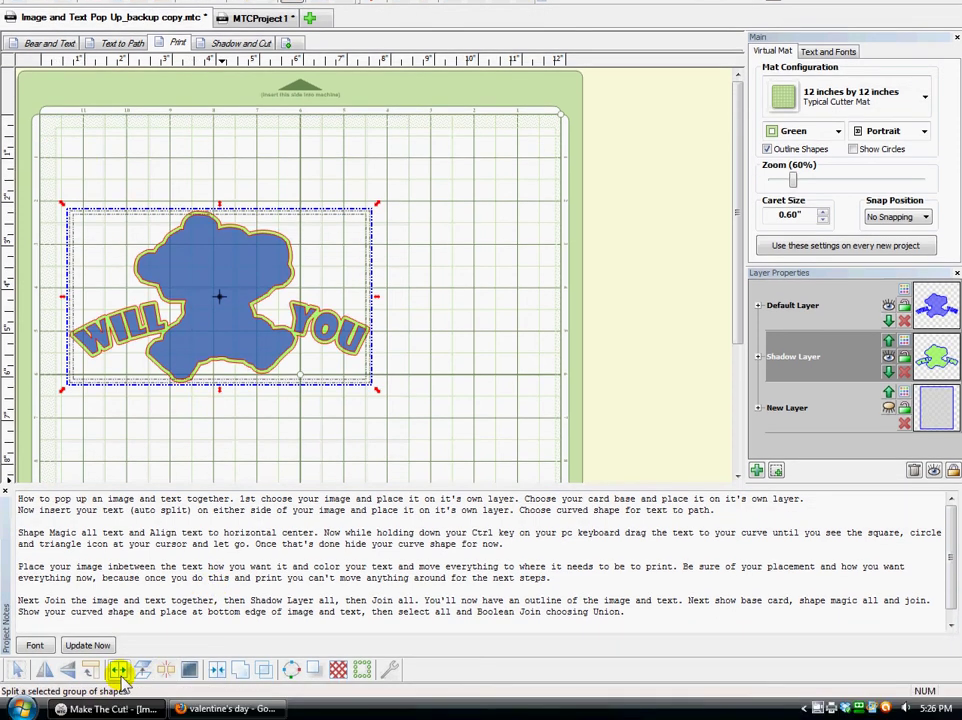
left_click(221, 676)
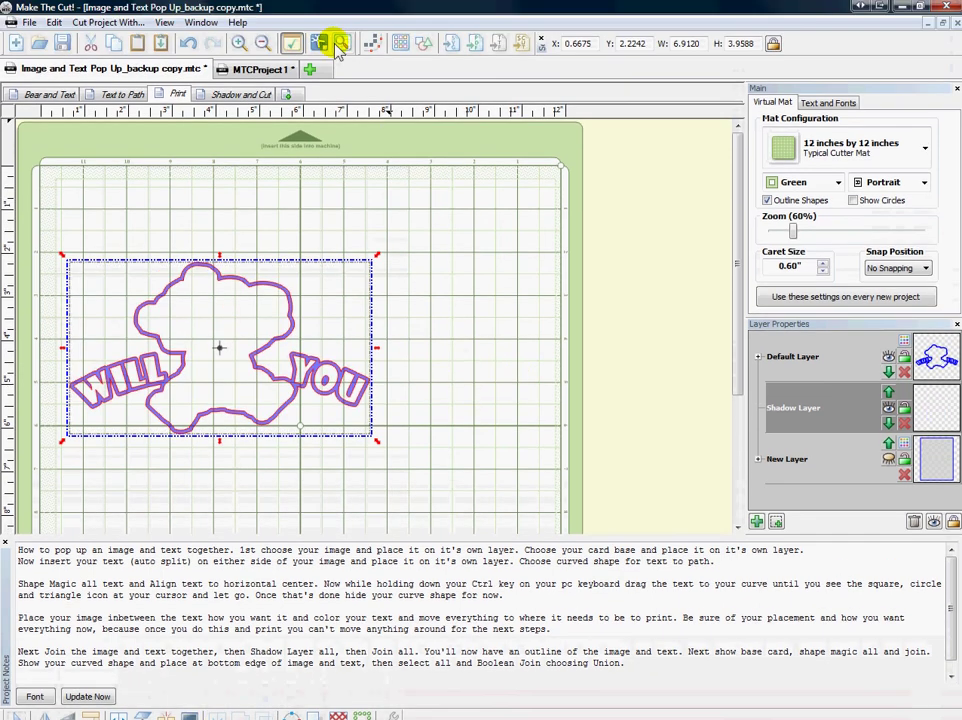
Preview the cut result of the joined bear-and-words outline, return to the normal view, and deselect the shape.
left_click(340, 44)
left_click(342, 46)
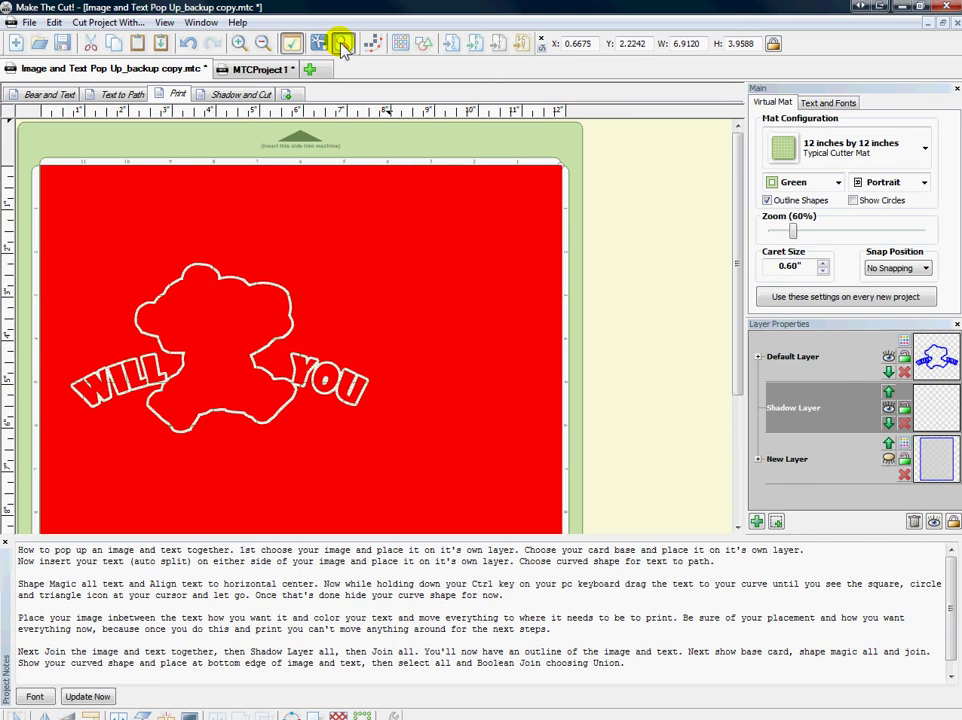
left_click(342, 46)
left_click(408, 393)
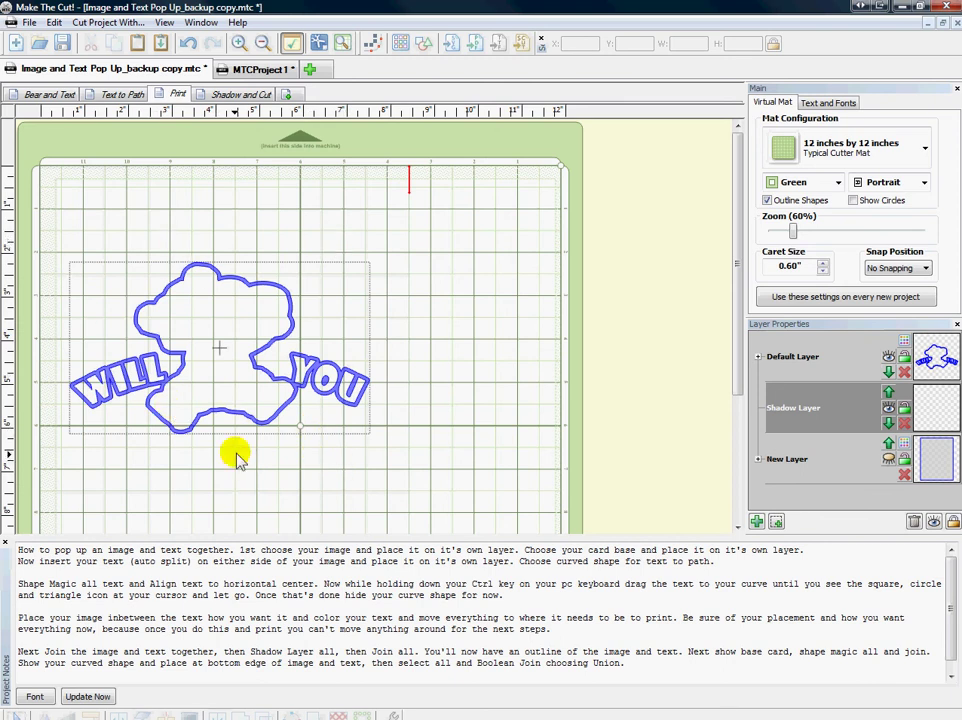
Compare the outline on the Print page with the designs on the Text to Path, Bear and Text, and Shadow and Cut pages.
left_click(121, 95)
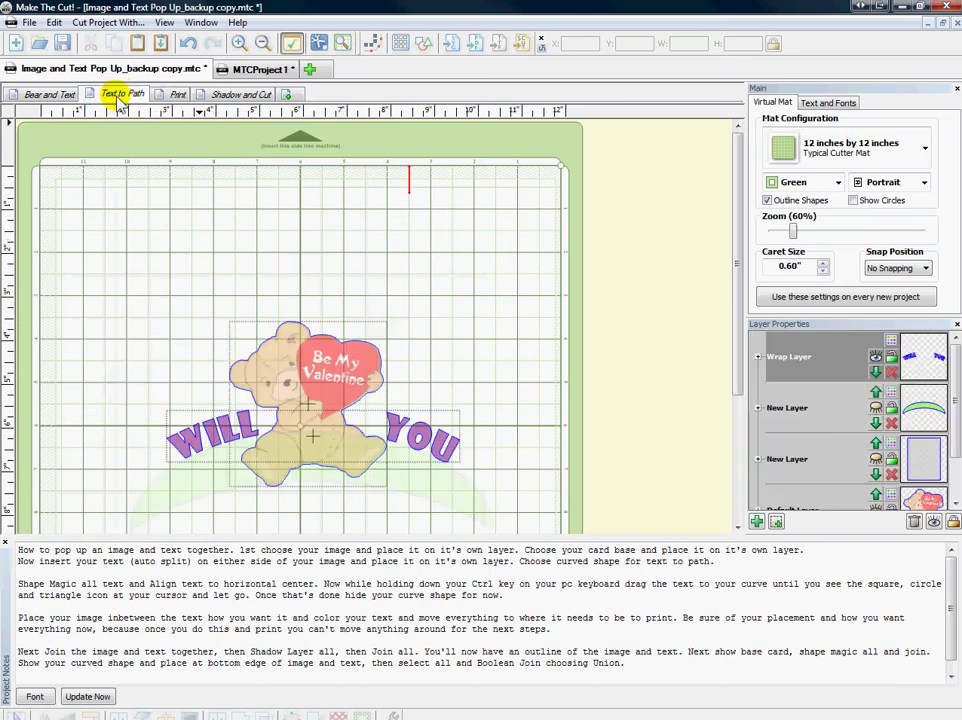
left_click(47, 94)
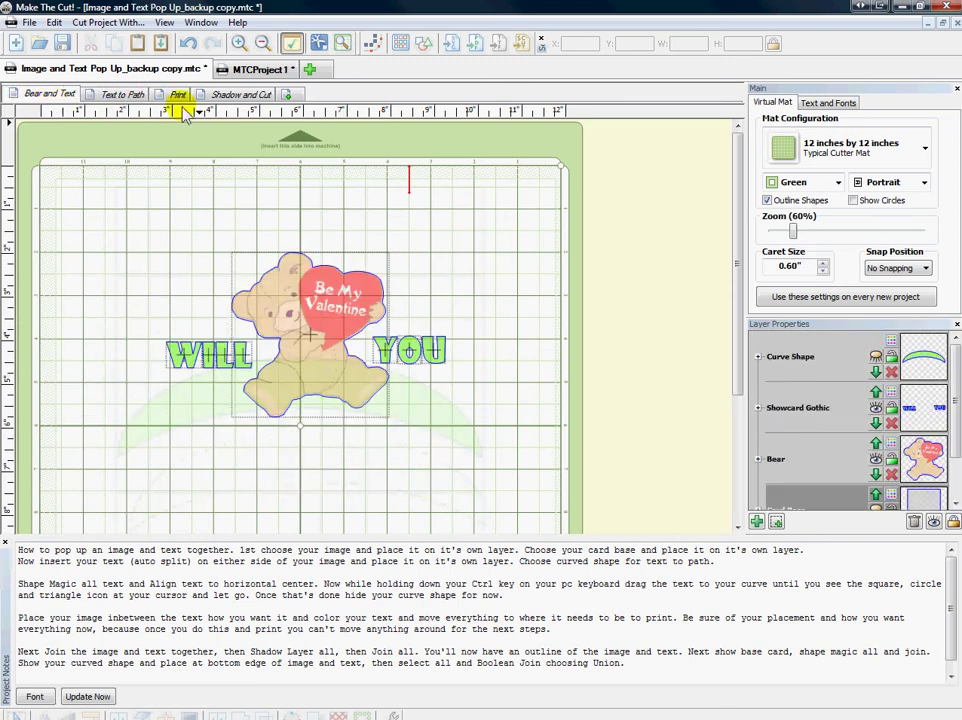
left_click(241, 94)
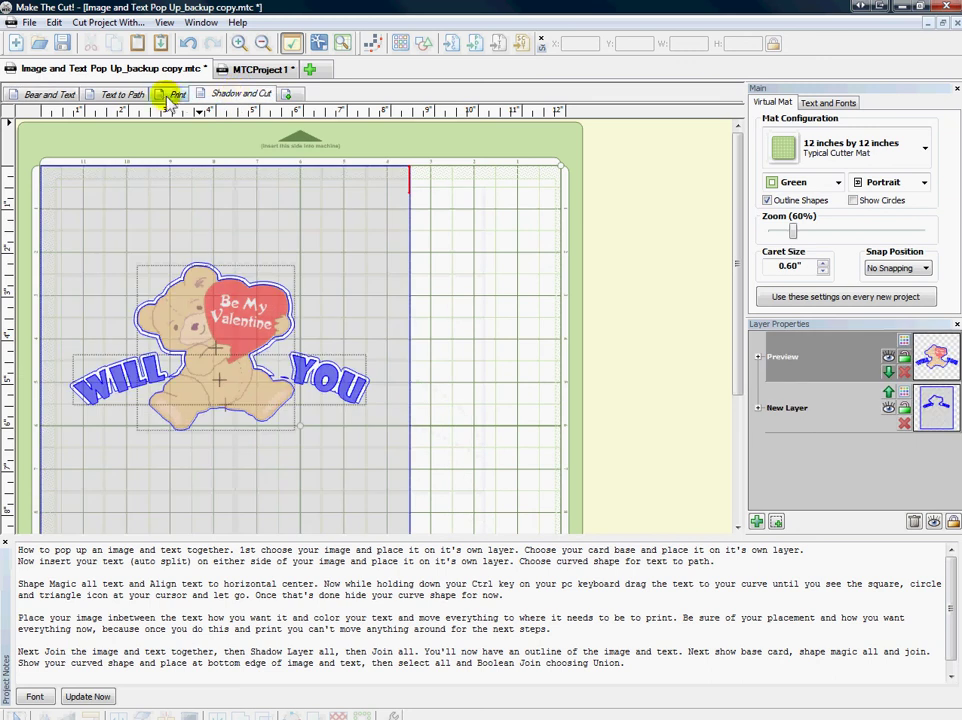
left_click(175, 96)
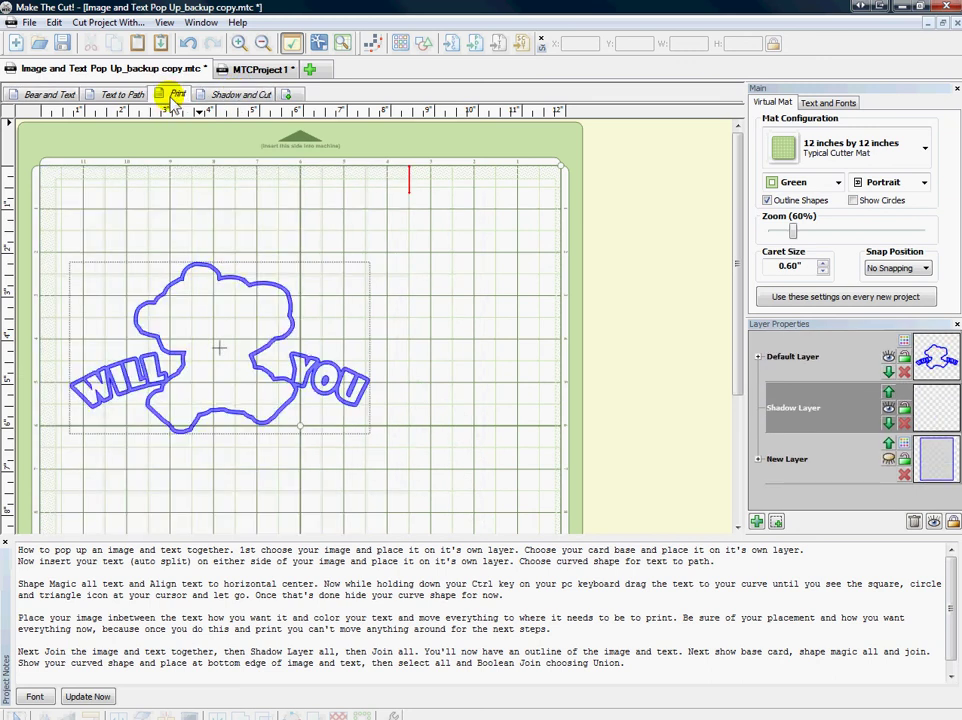
left_click(228, 94)
left_click(177, 94)
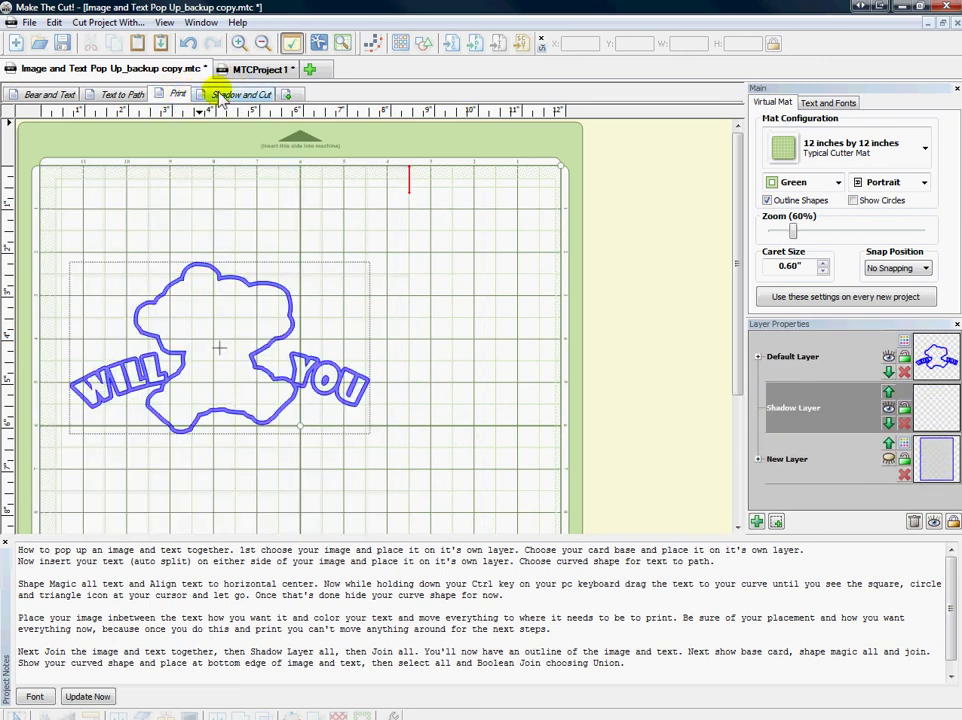
left_click(223, 94)
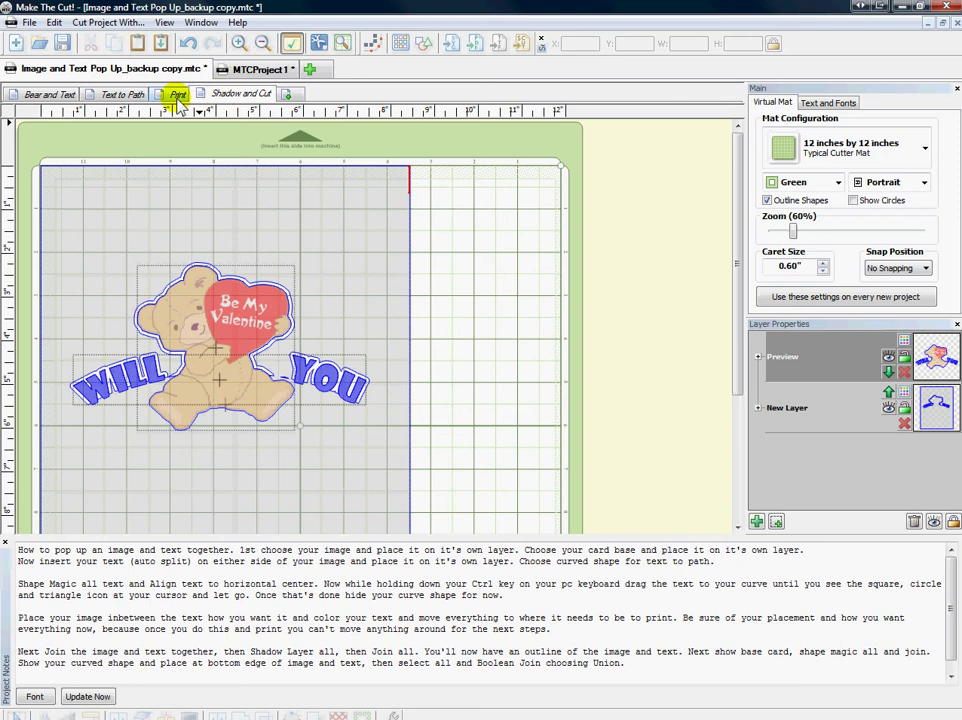
left_click(176, 96)
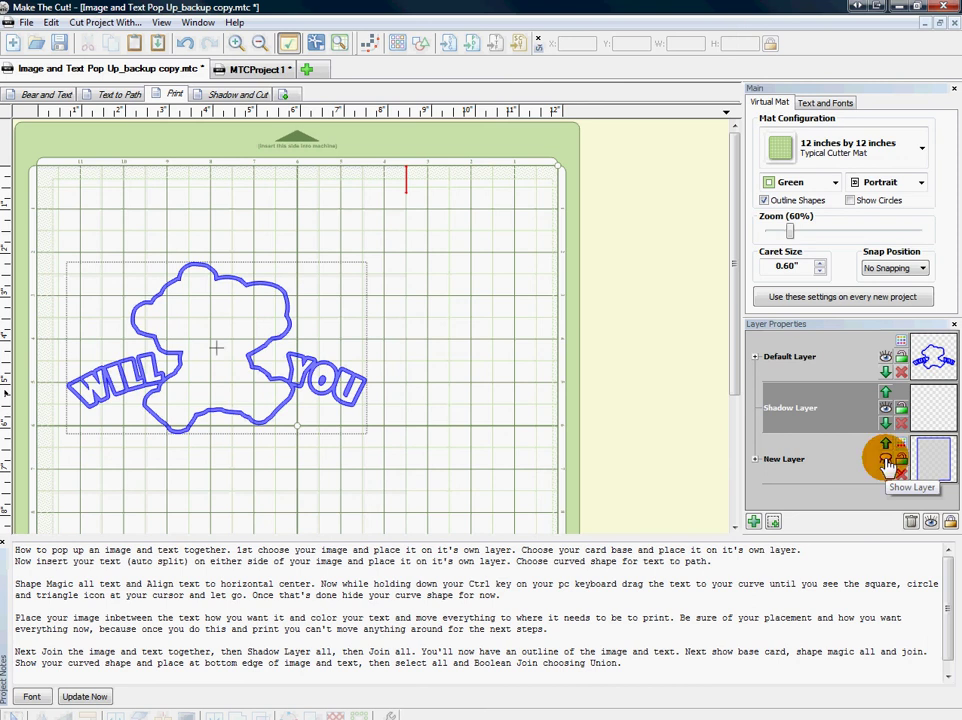
Show the card base layer on the Print page and compare it with the finished Shadow and Cut page.
left_click(886, 460)
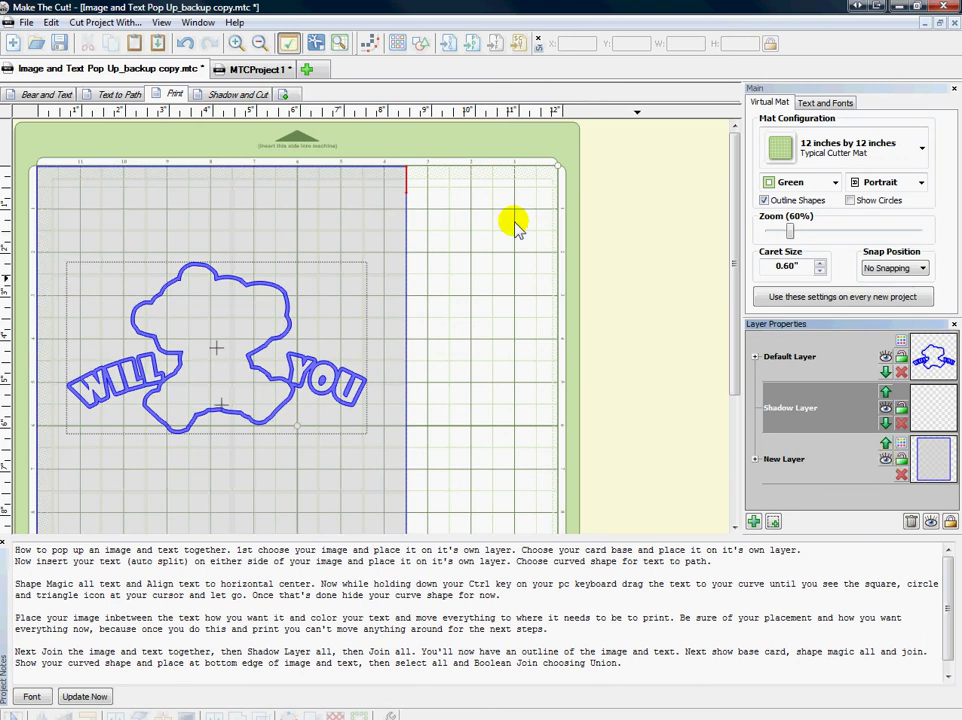
left_click(287, 46)
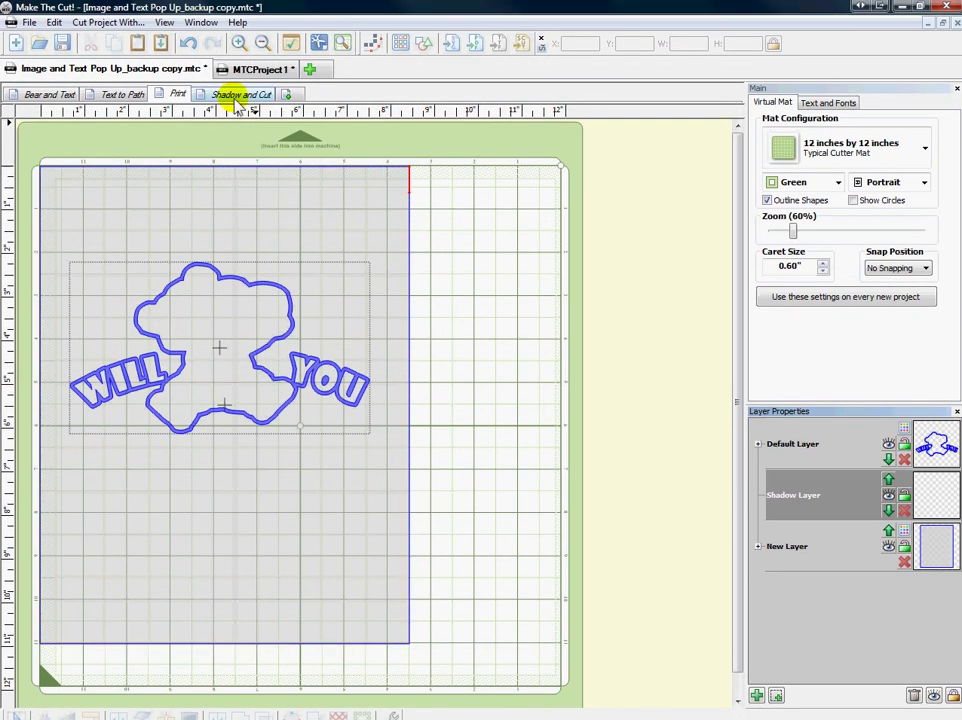
left_click(237, 97)
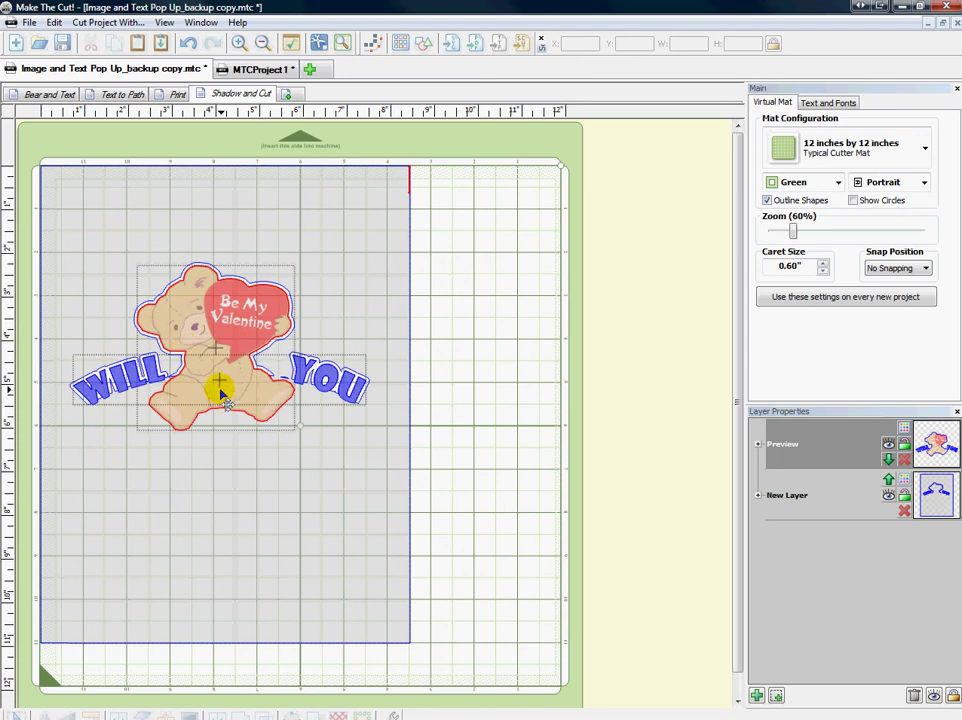
left_click(178, 93)
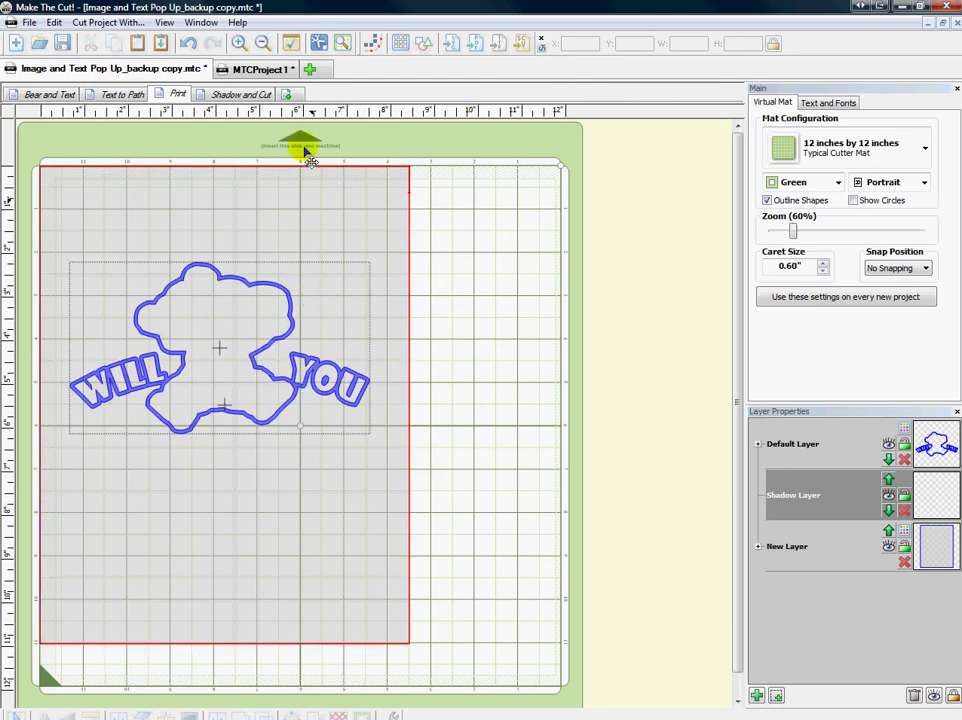
Check the project notes, select all shapes on the Print page, and join the card base with the bear-and-words outline.
left_click(291, 44)
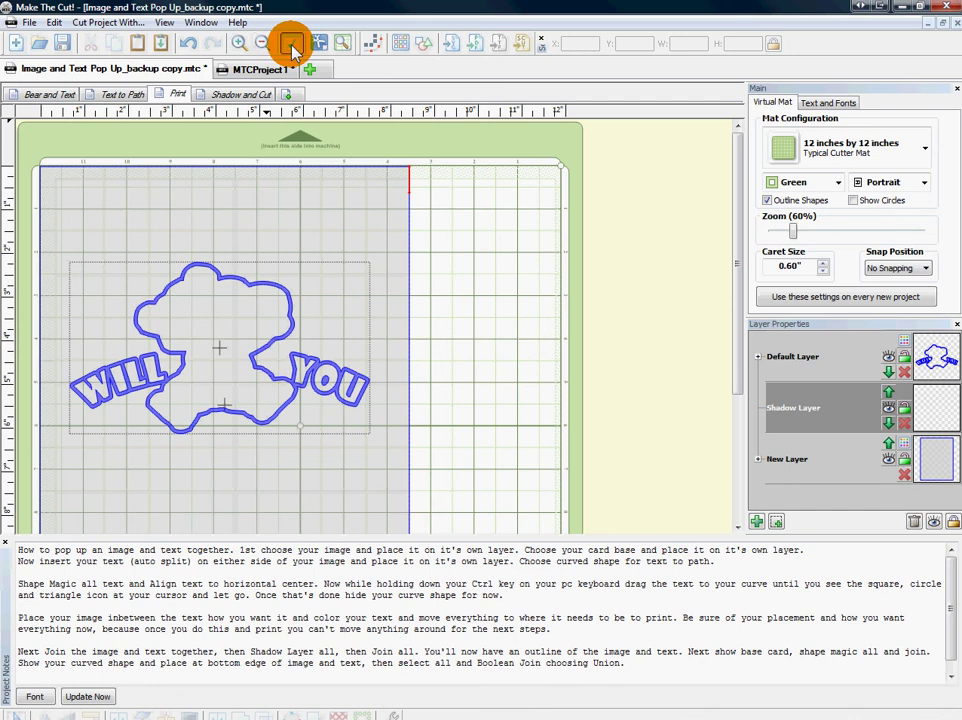
left_click(291, 44)
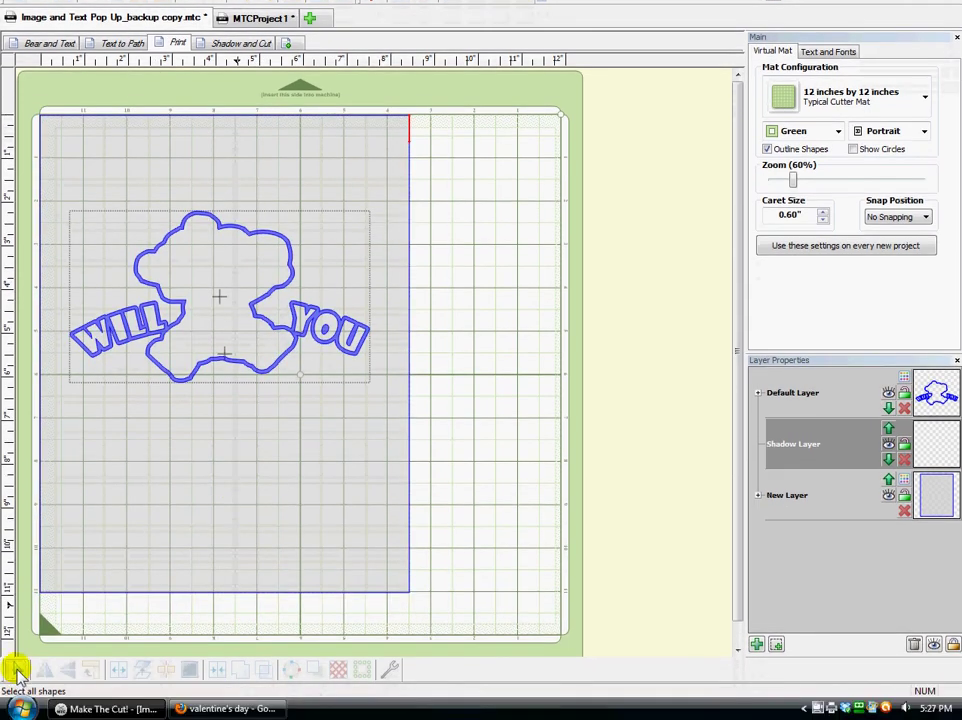
left_click(15, 670)
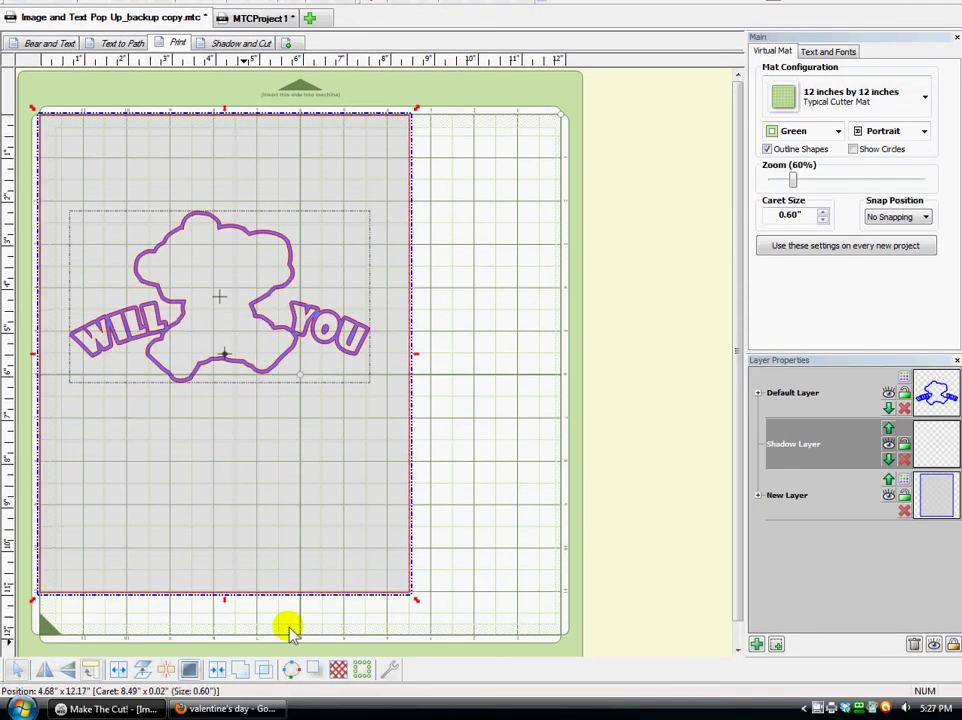
left_click(217, 670)
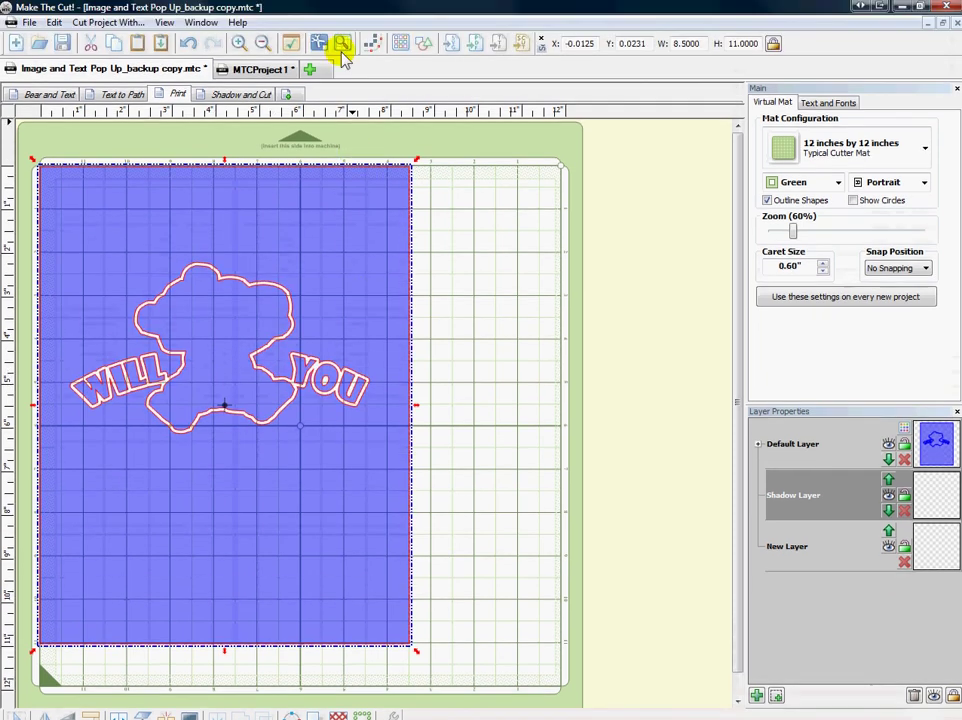
Preview the cut result of the joined card base, and check the project notes for the remaining instructions.
left_click(341, 44)
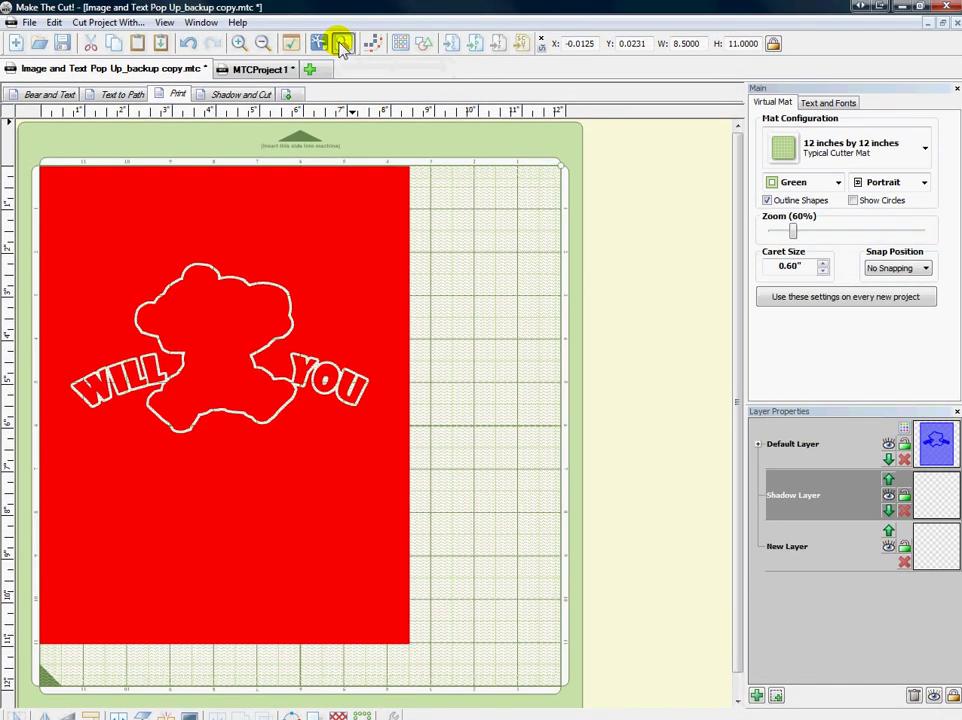
left_click(341, 44)
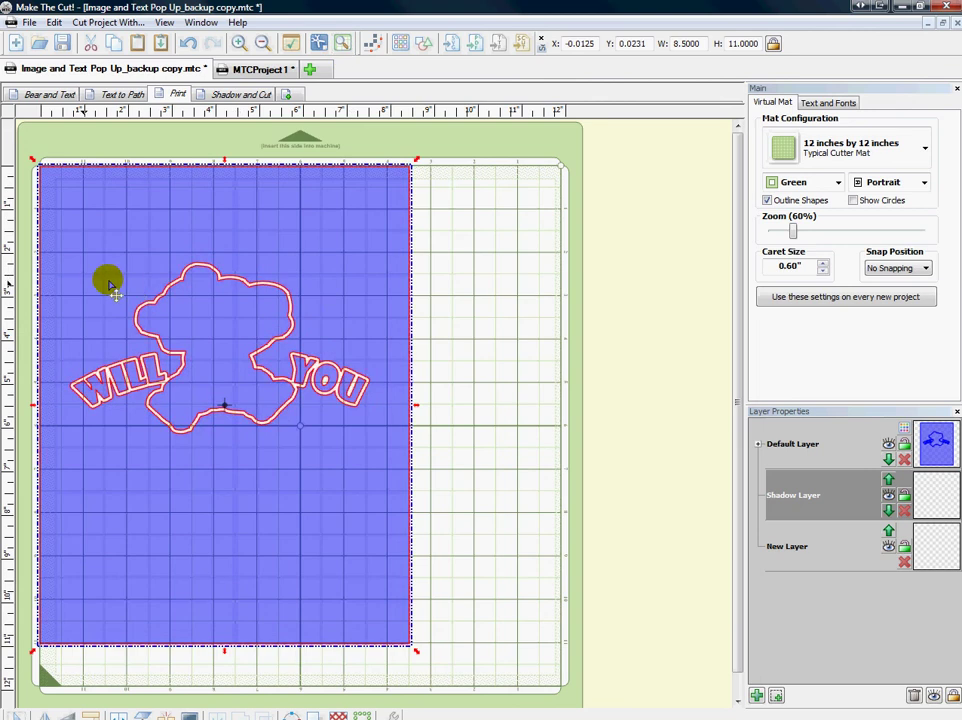
left_click(484, 410)
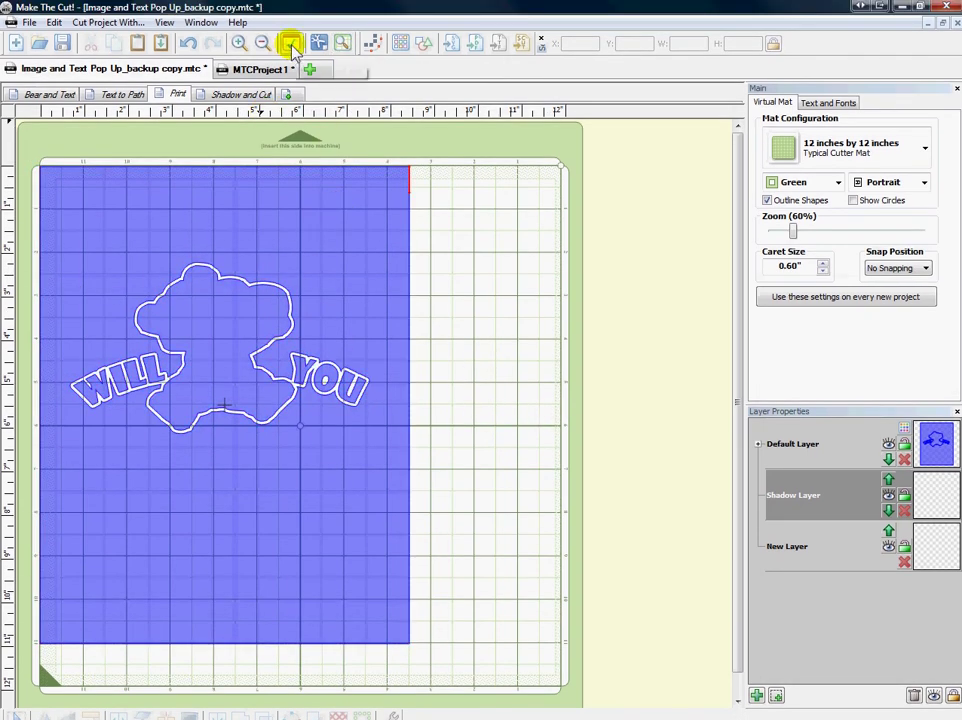
left_click(291, 45)
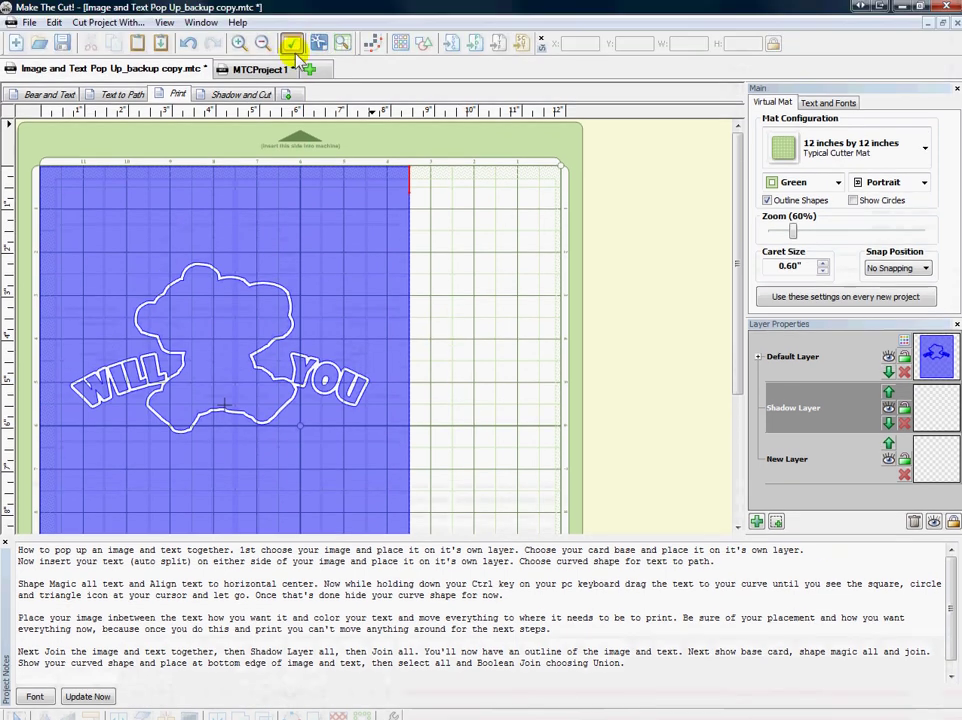
left_click(288, 43)
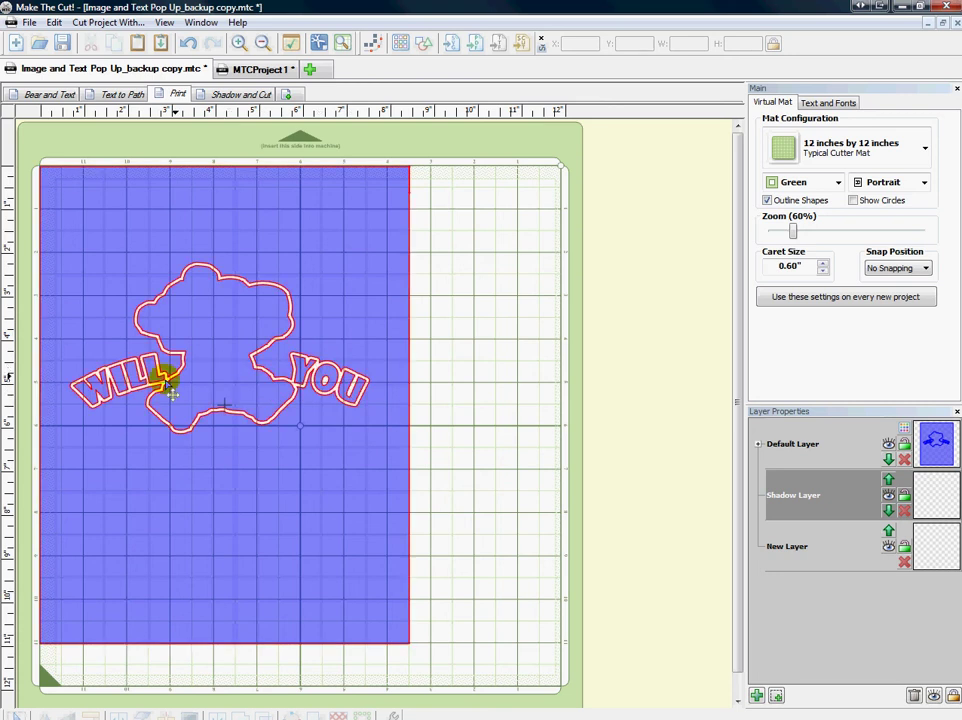
left_click(80, 420)
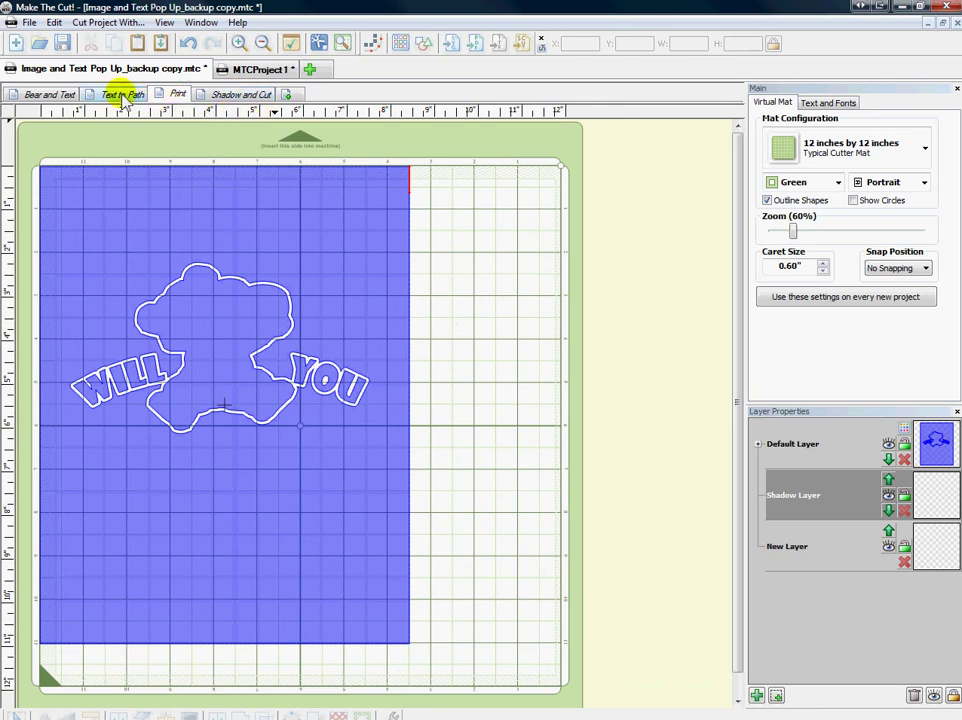
Show the Curve Shape layer on the Bear and Text page, copy the curve, and hide its layer again.
left_click(59, 95)
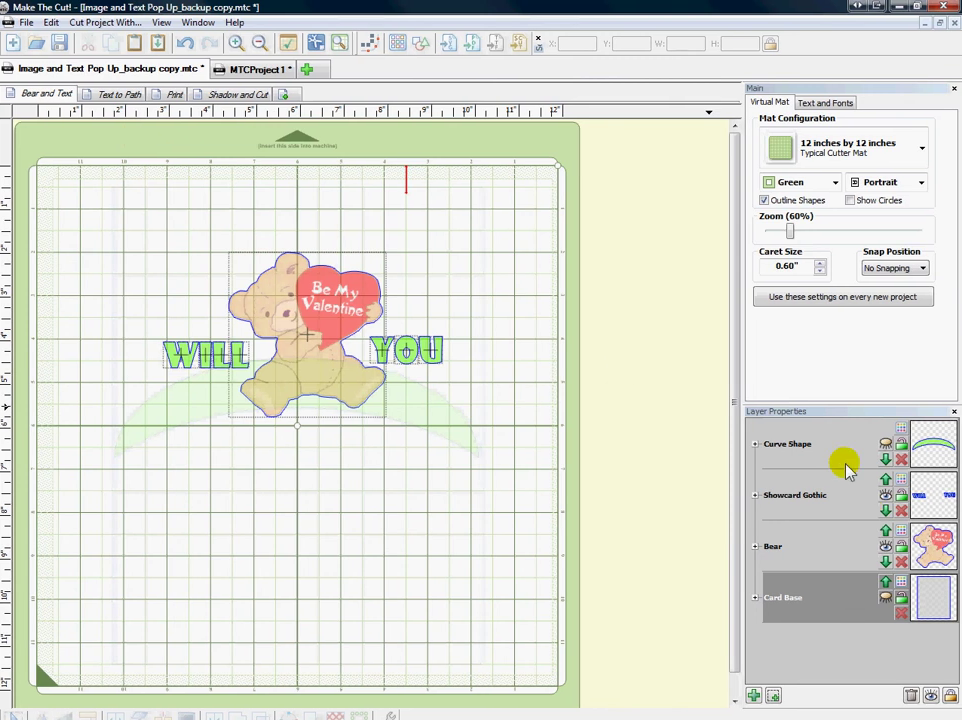
left_click(885, 445)
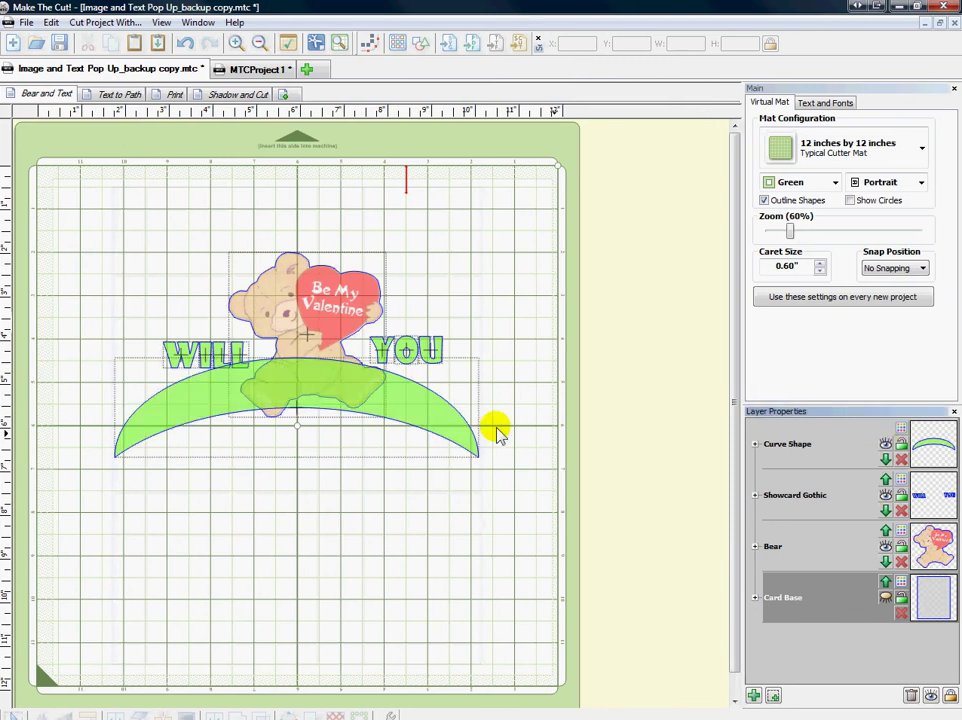
right_click(421, 415)
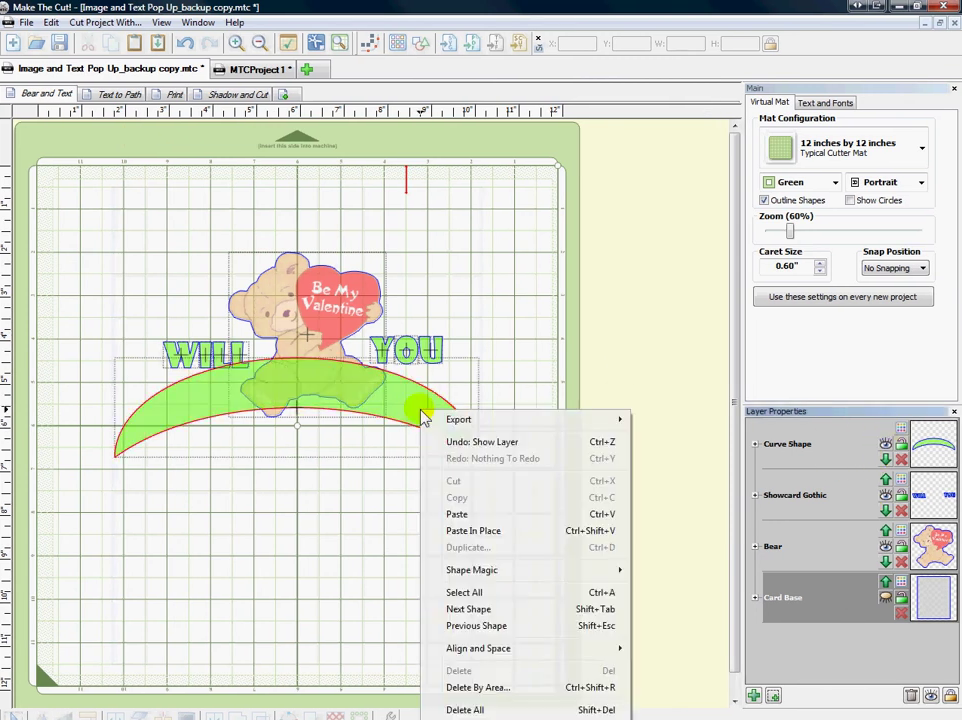
left_click(422, 410)
right_click(420, 410)
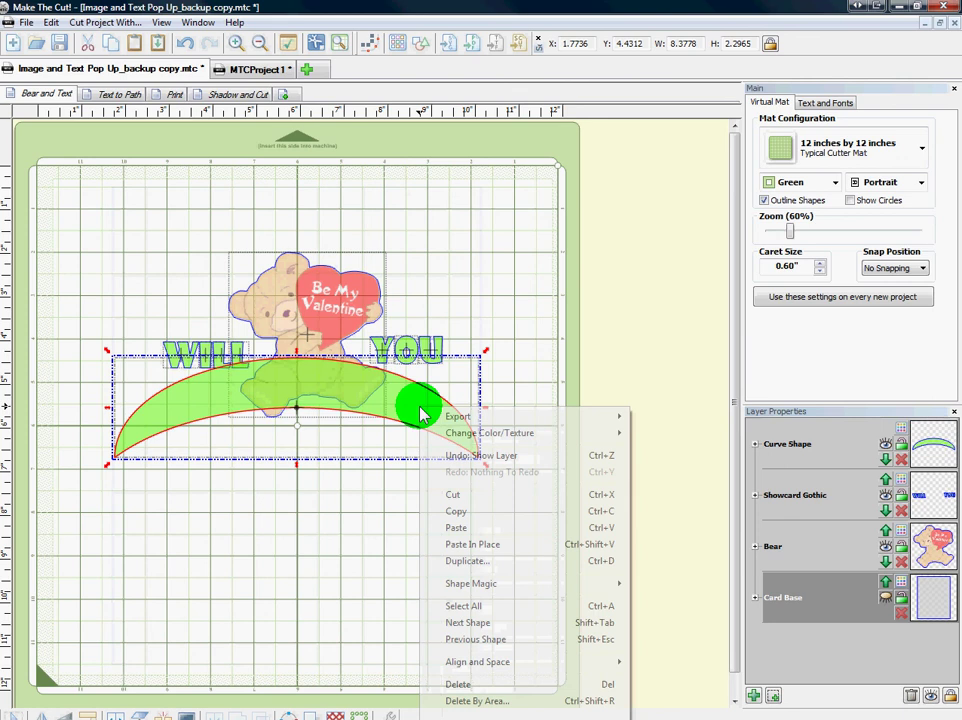
left_click(466, 510)
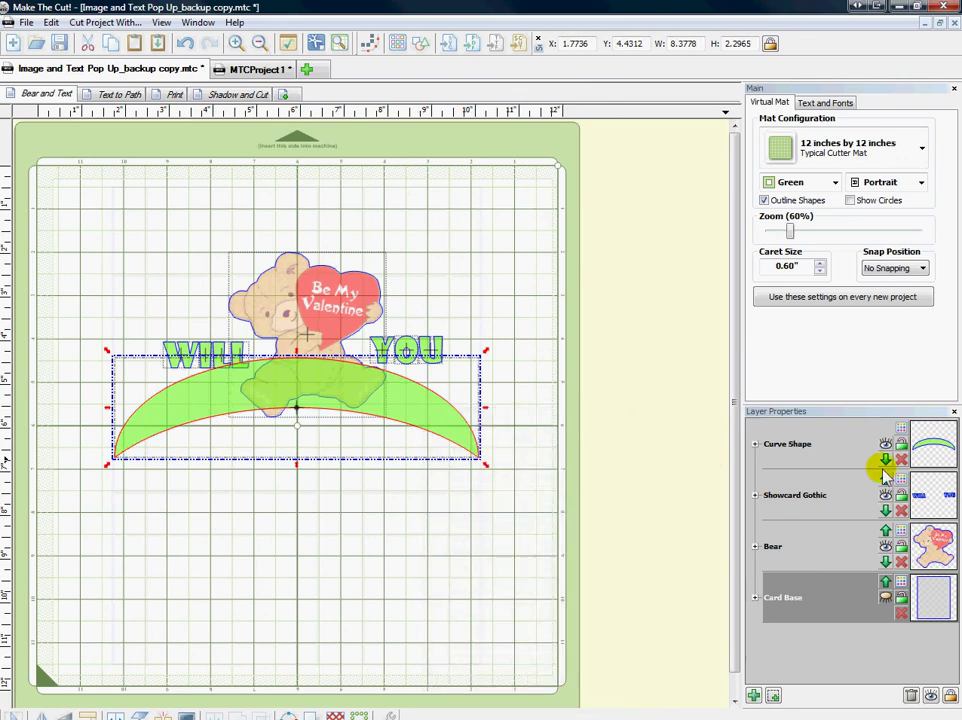
left_click(885, 444)
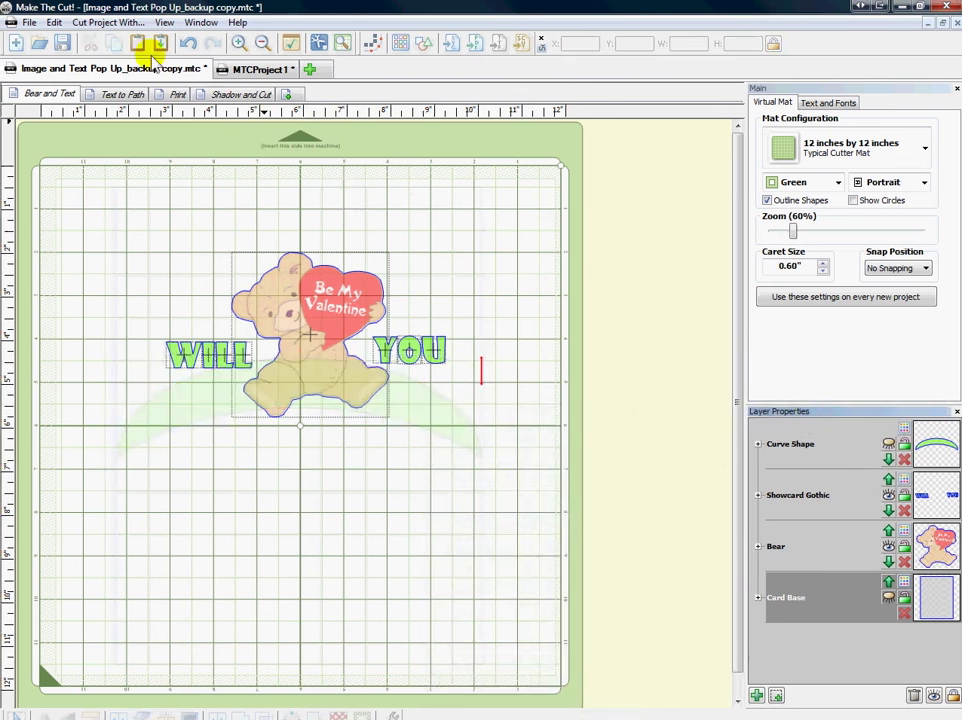
Paste the curve in place on the Print page and delete the empty New Layer.
left_click(236, 95)
left_click(178, 94)
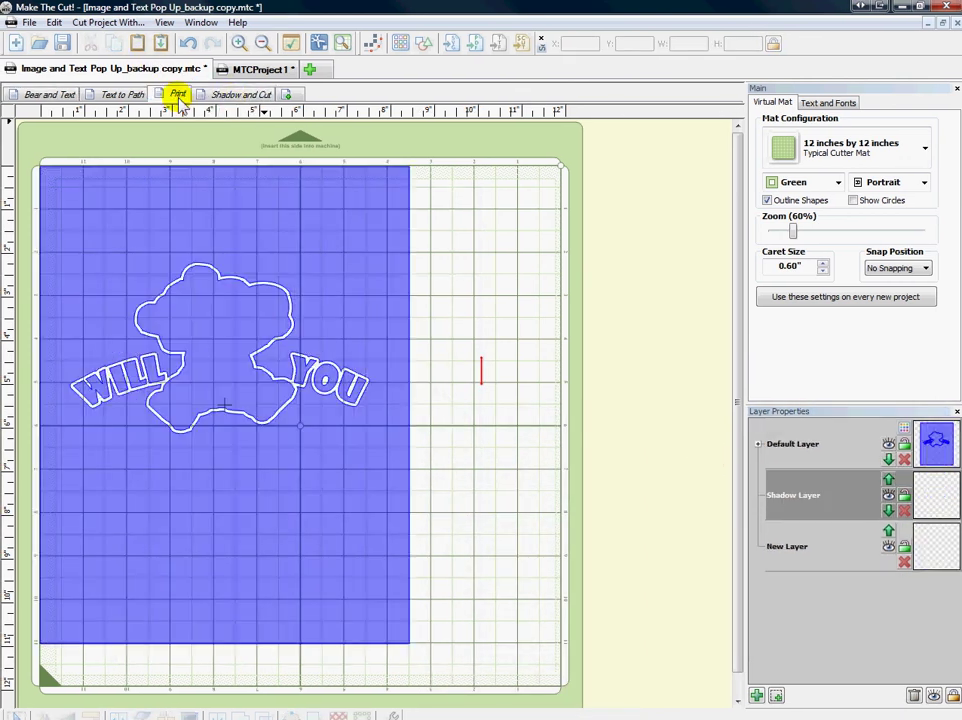
right_click(436, 303)
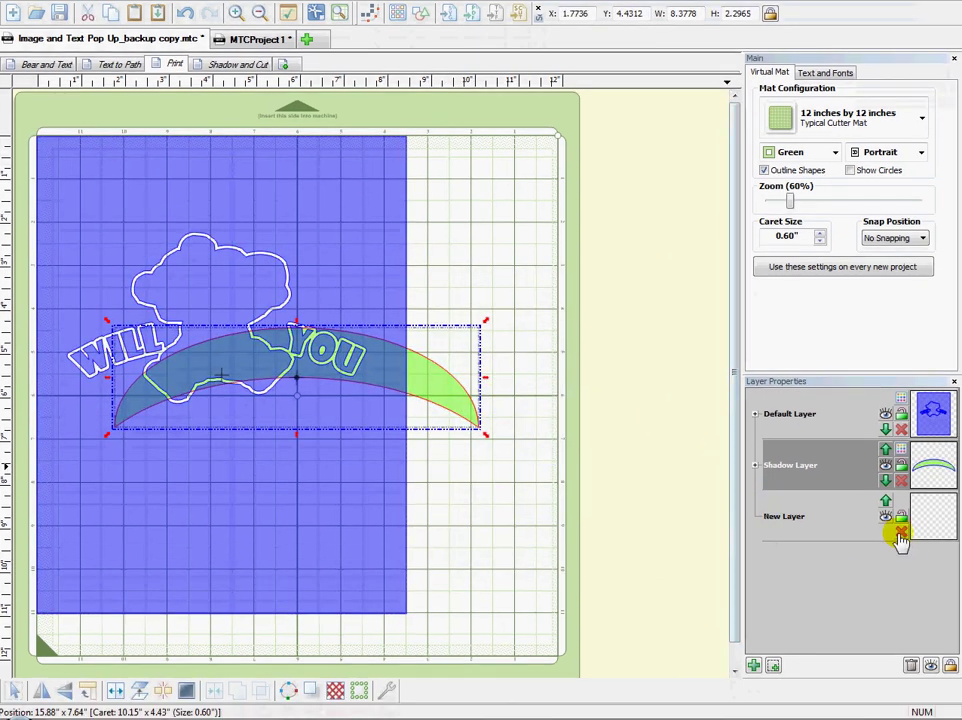
left_click(901, 562)
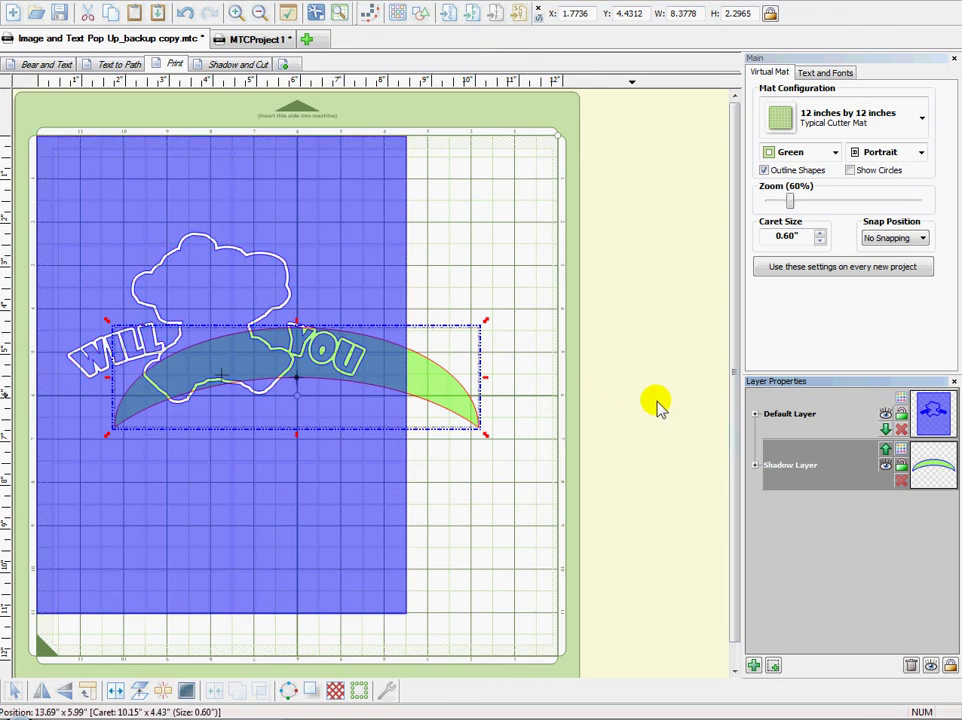
Bring the curve's Shadow Layer above the Default Layer and move the curve under WILL and YOU, to about X 0.04, Y 4.74.
left_click(885, 450)
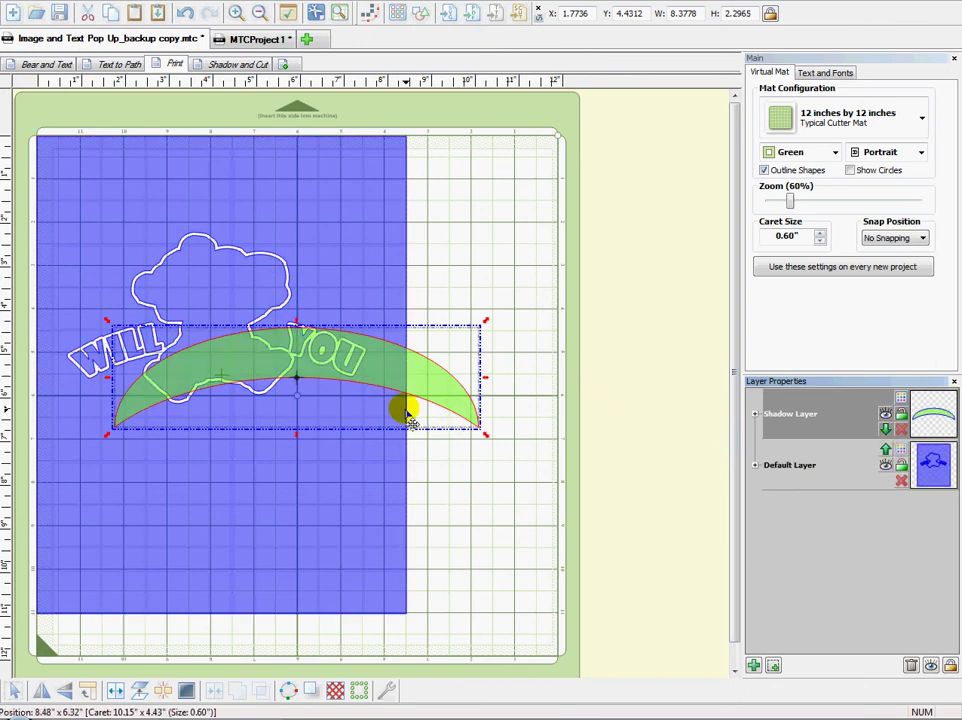
left_click_drag(434, 391, 358, 400)
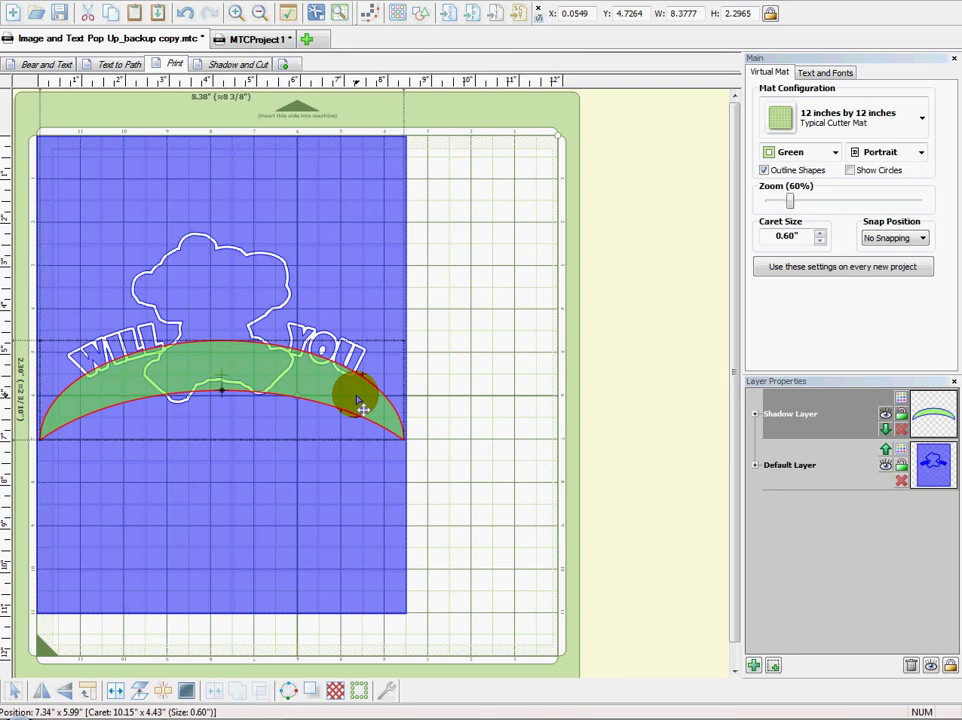
left_click_drag(357, 401, 360, 397)
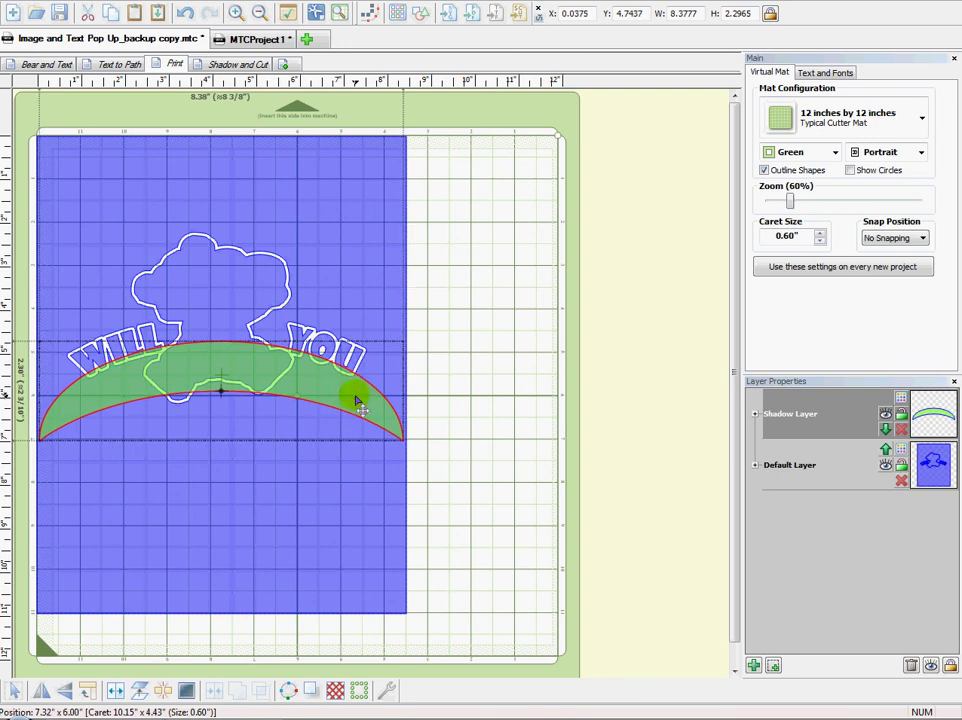
Rotate the curve slightly to even it out under the words, making it about 8.39 in wide and 2.37 in high.
left_click_drag(400, 441, 405, 450)
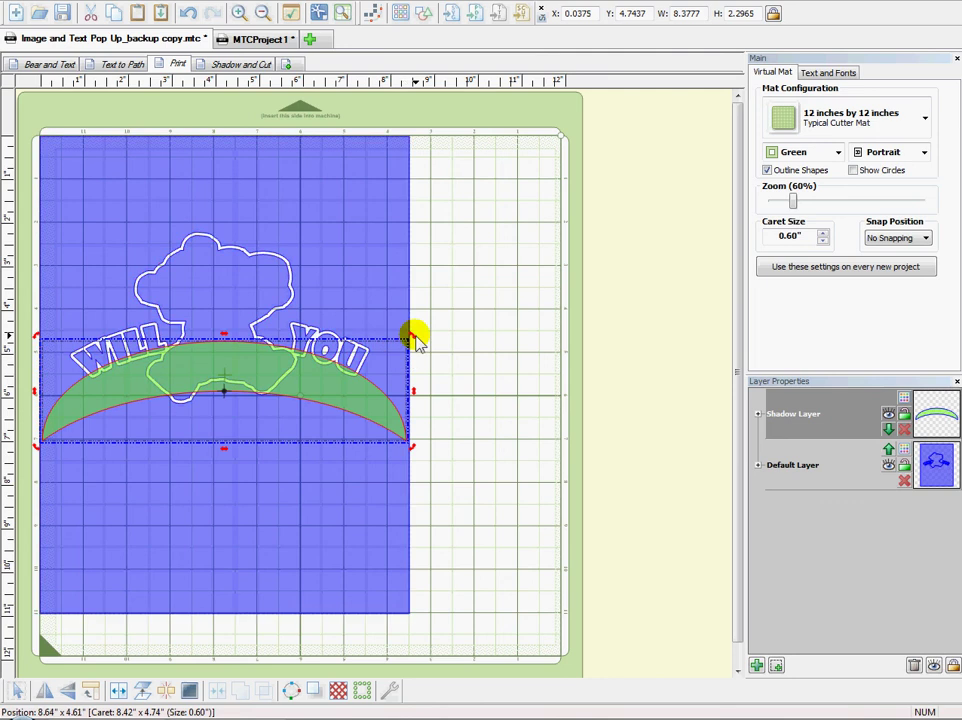
left_click_drag(415, 338, 419, 344)
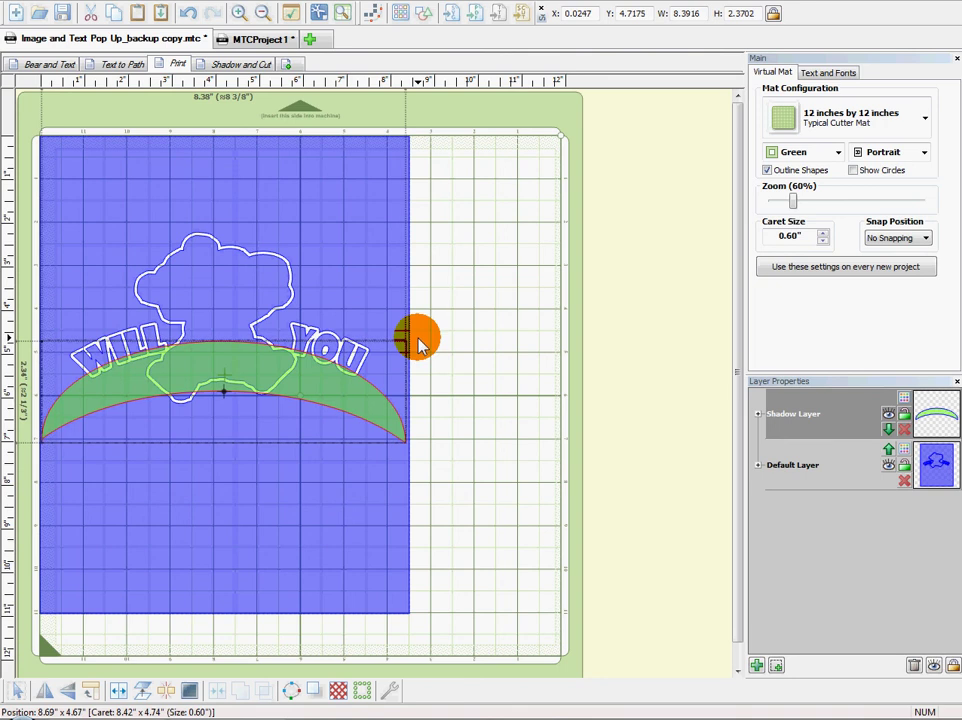
left_click_drag(419, 344, 419, 344)
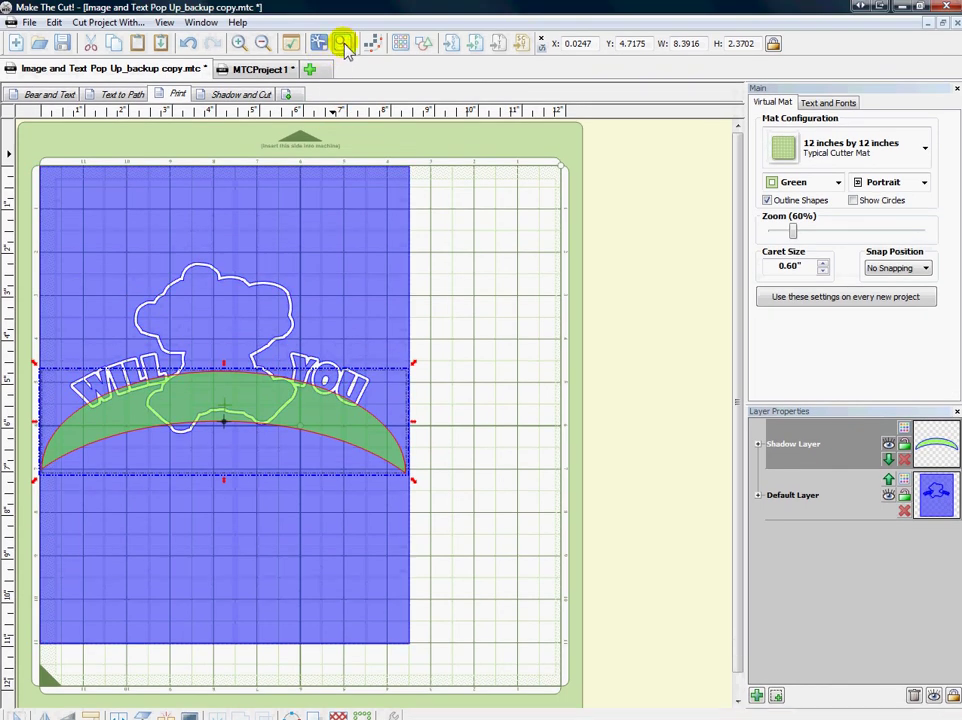
Preview the cut result of the curve over the card base in both preview views, and return to normal view.
left_click(343, 13)
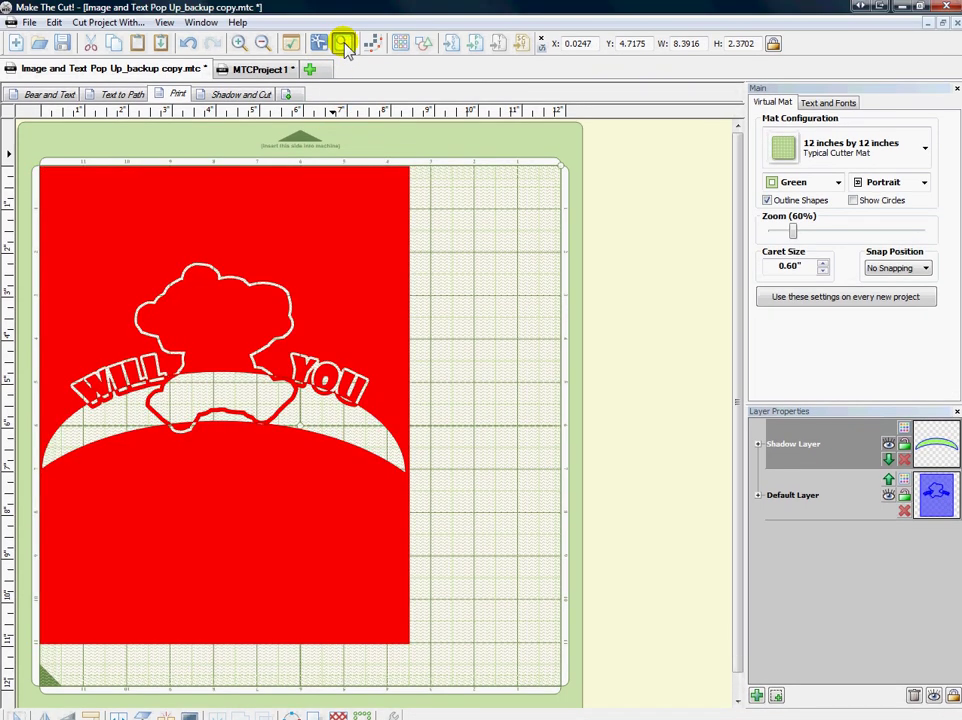
left_click(343, 44)
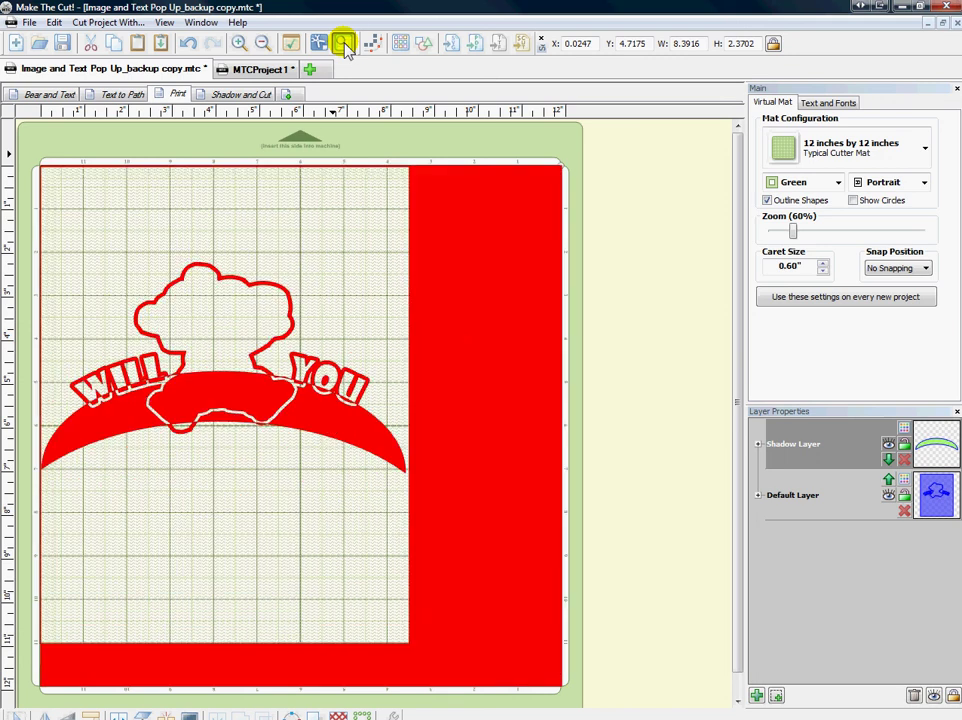
left_click(343, 44)
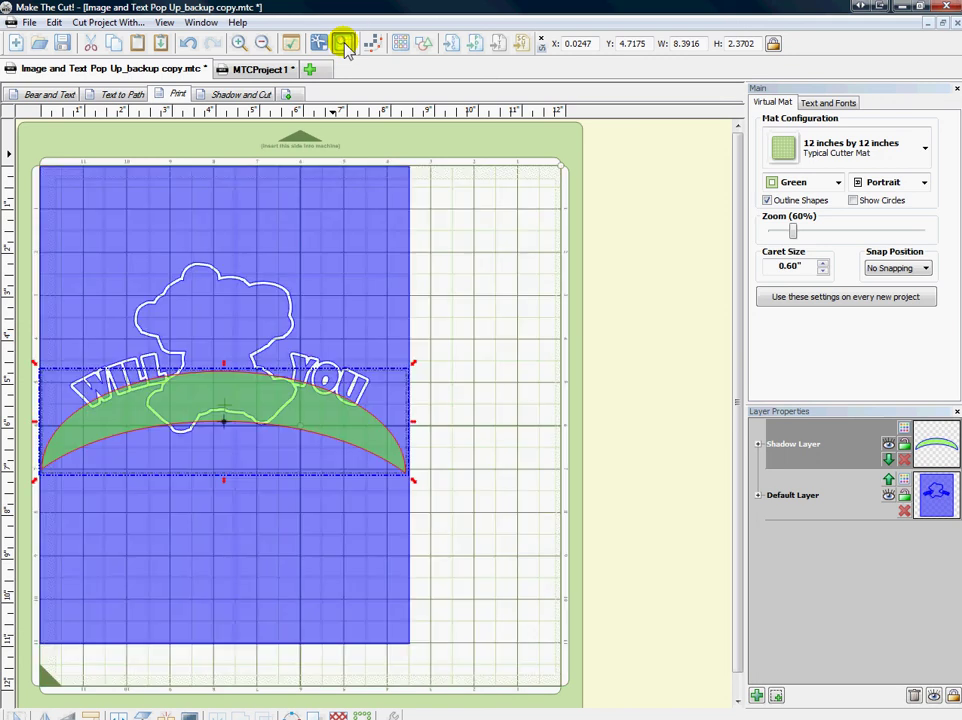
Try stretching the curve downward to a height of about 4.07 in, and undo the stretch.
left_click(458, 370)
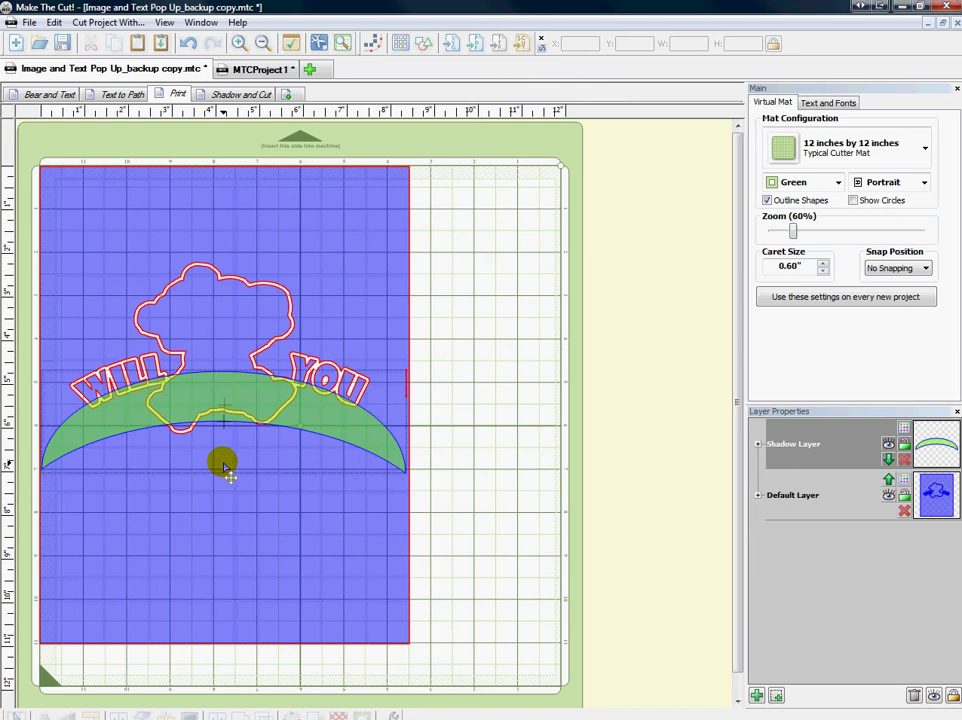
left_click(242, 418)
left_click(240, 410)
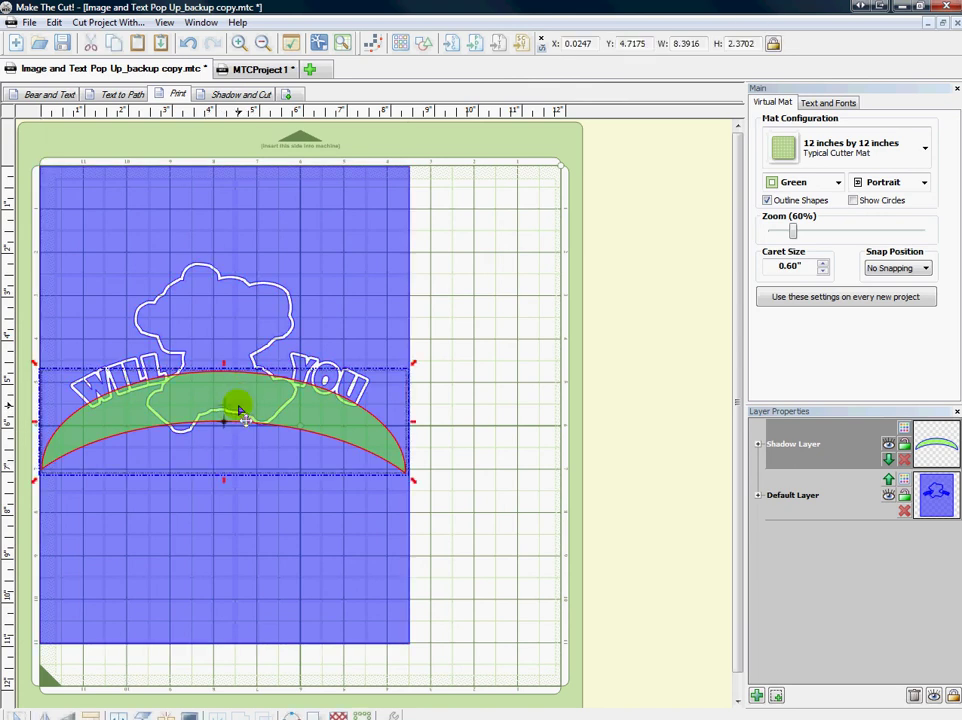
left_click_drag(226, 490, 215, 520)
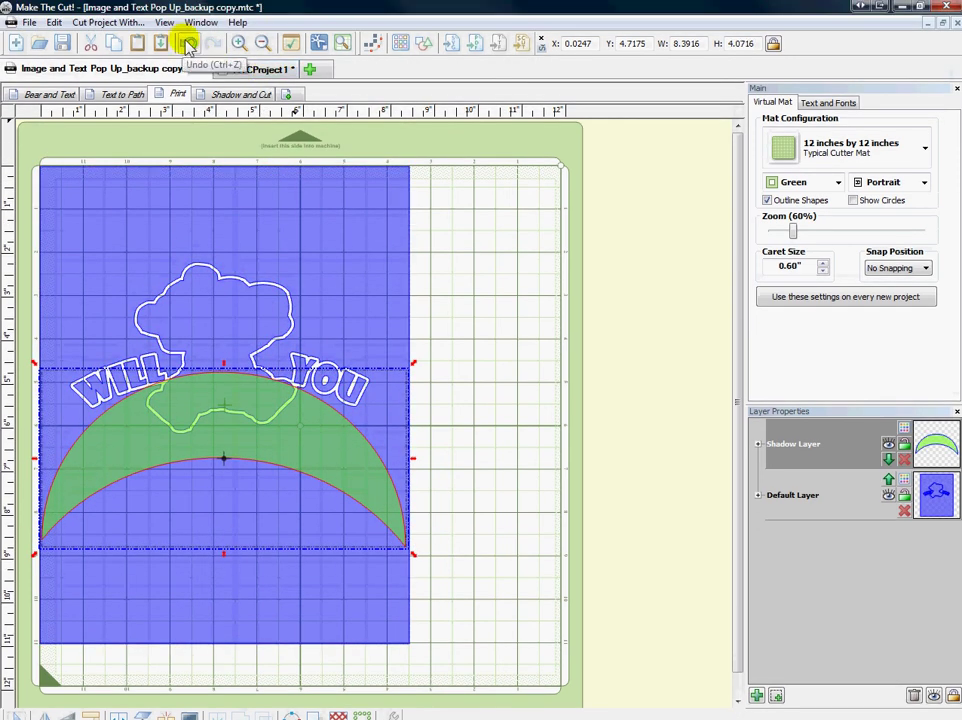
left_click(188, 45)
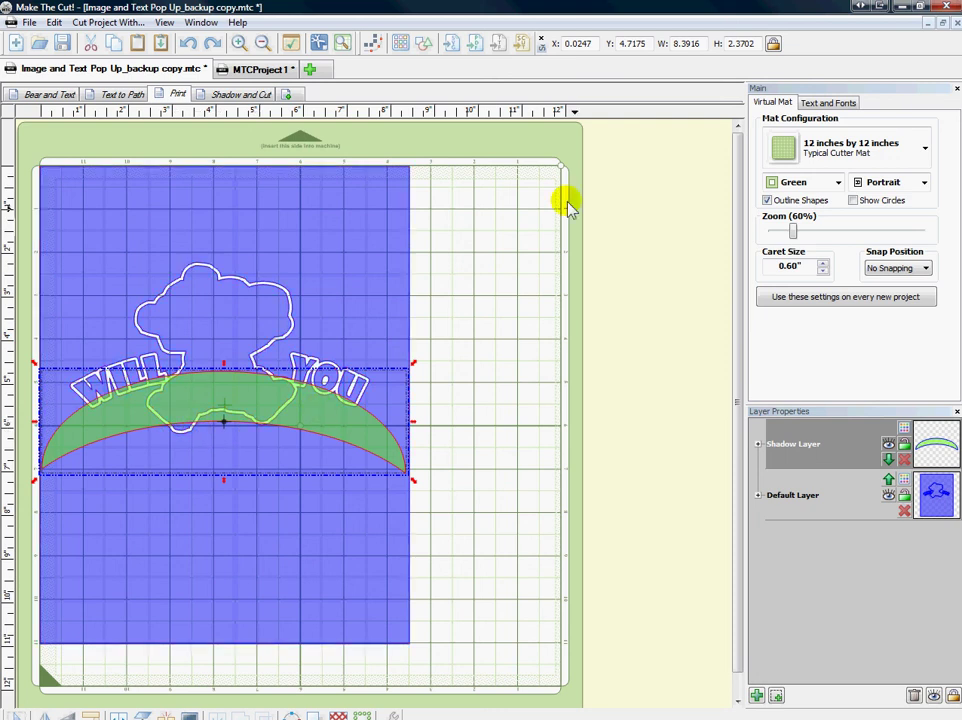
Add a basic Circle shape to the Default Layer on the empty mat area beside the card.
left_click(468, 222)
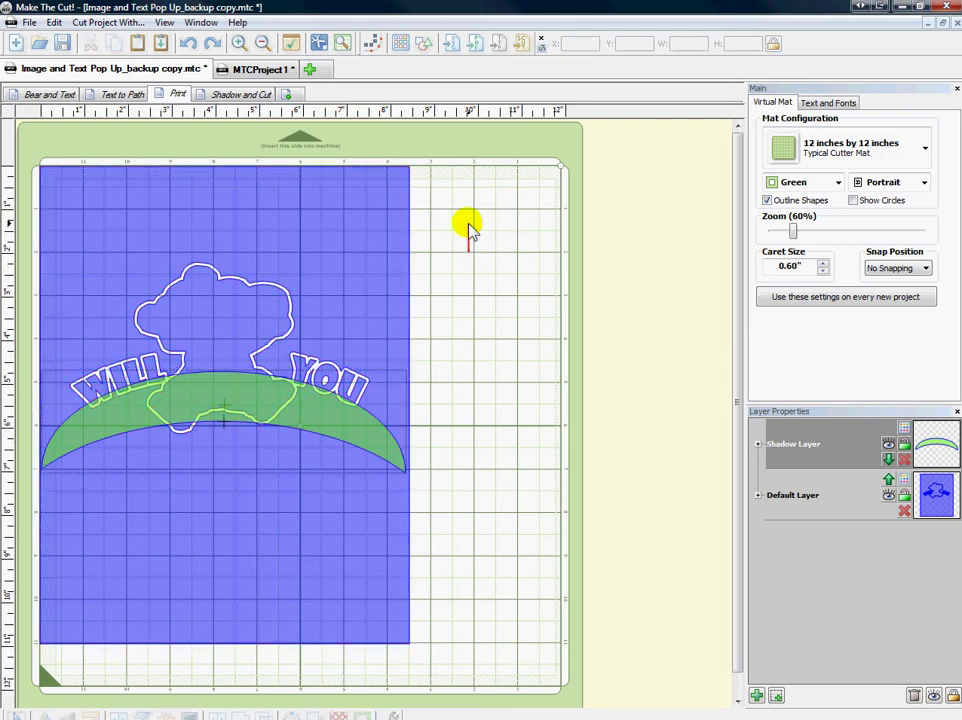
left_click(807, 510)
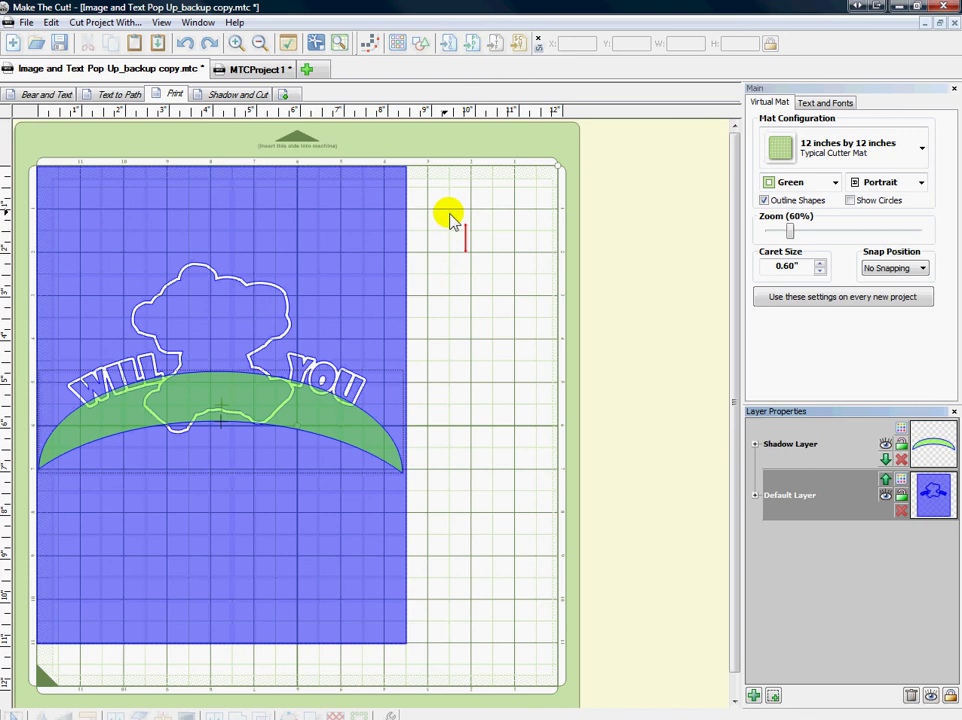
left_click(421, 43)
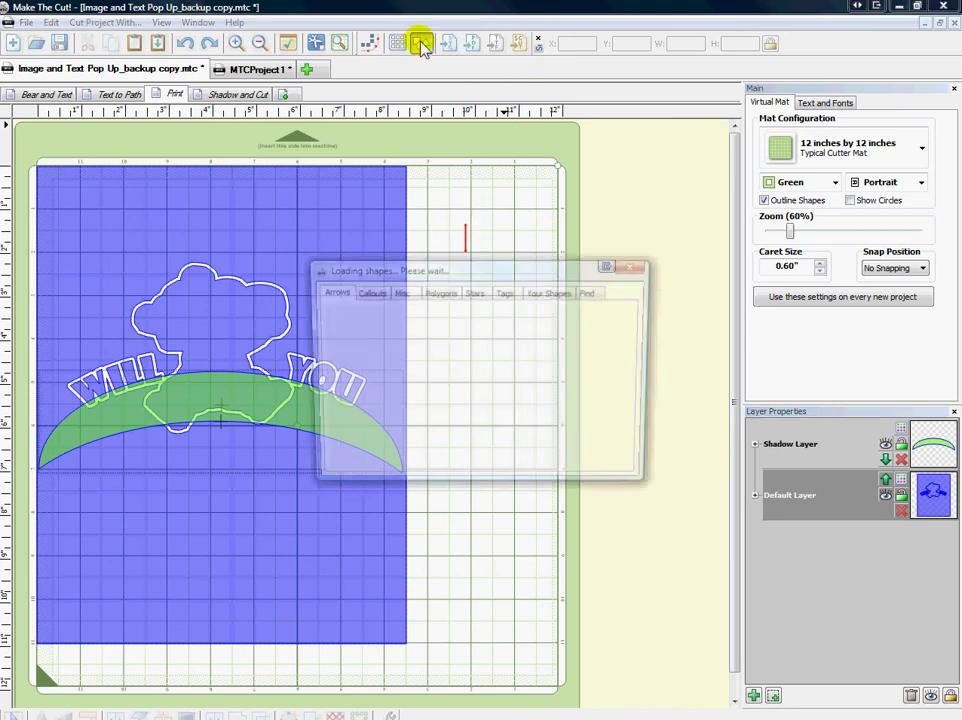
double_click(571, 323)
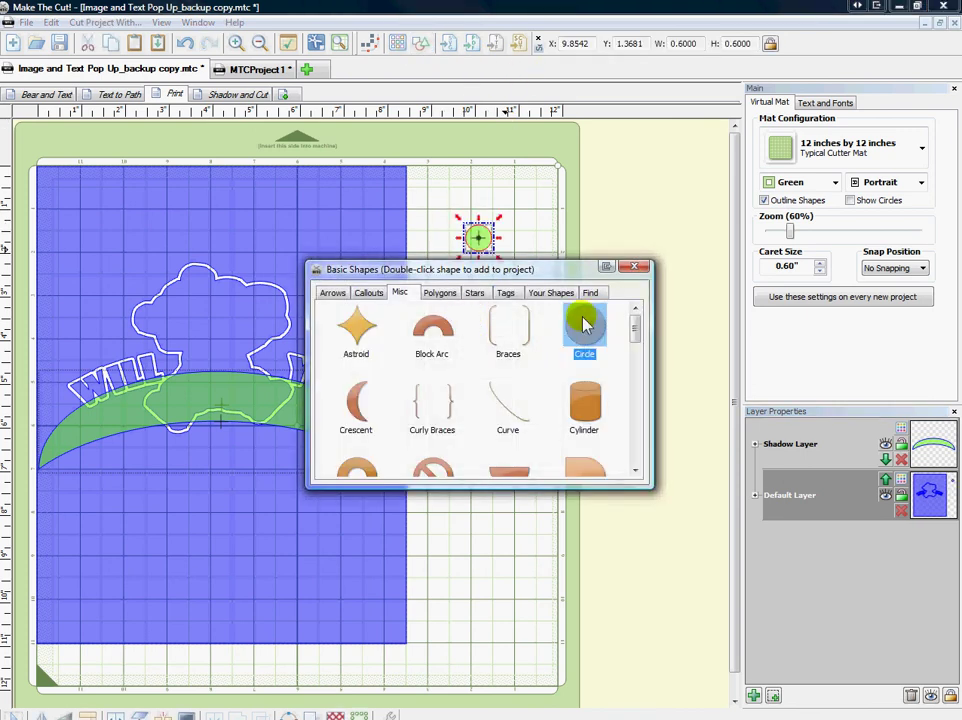
left_click(634, 267)
Stretch the circle into an ellipse about 4.89 by 2.04 in and move it over the curve's lower middle, about X 1.66, Y 5.27.
left_click_drag(500, 262, 556, 328)
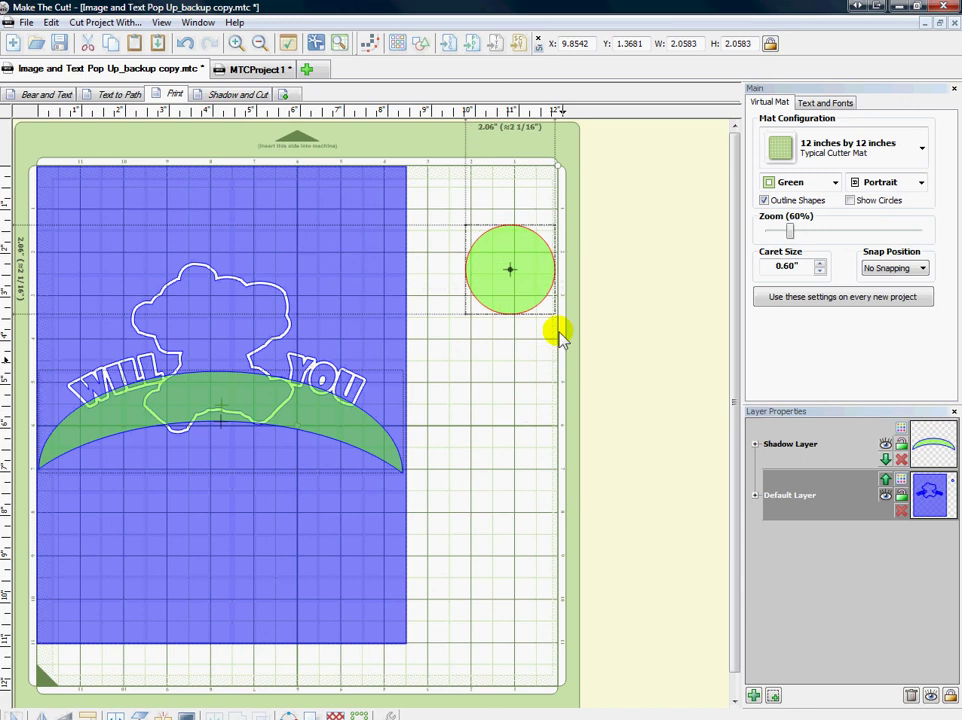
left_click_drag(562, 264, 680, 290)
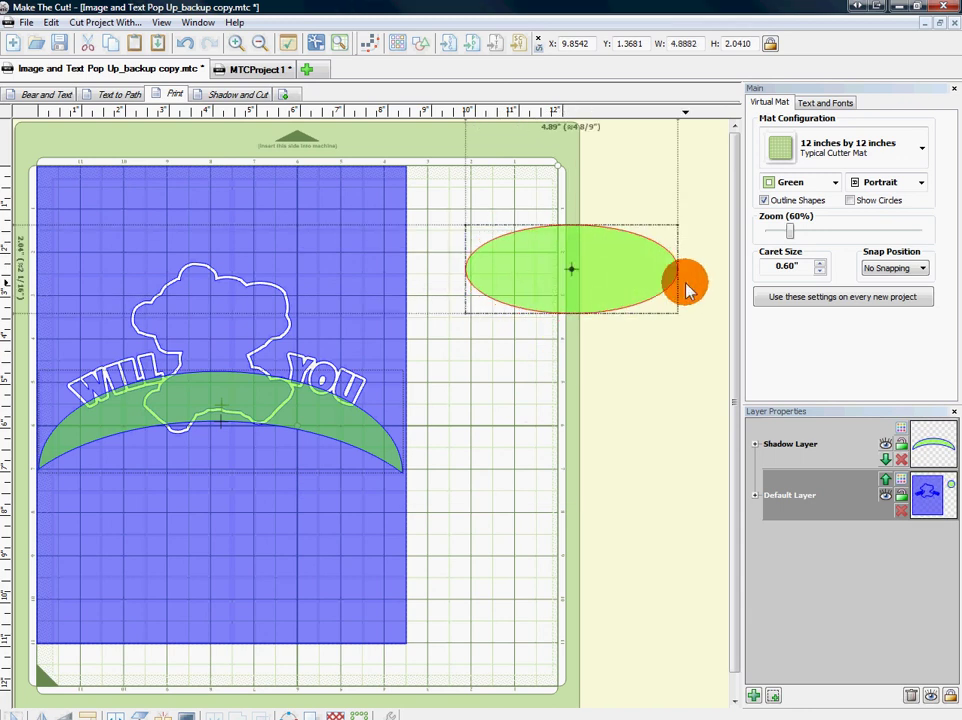
left_click_drag(604, 281, 252, 460)
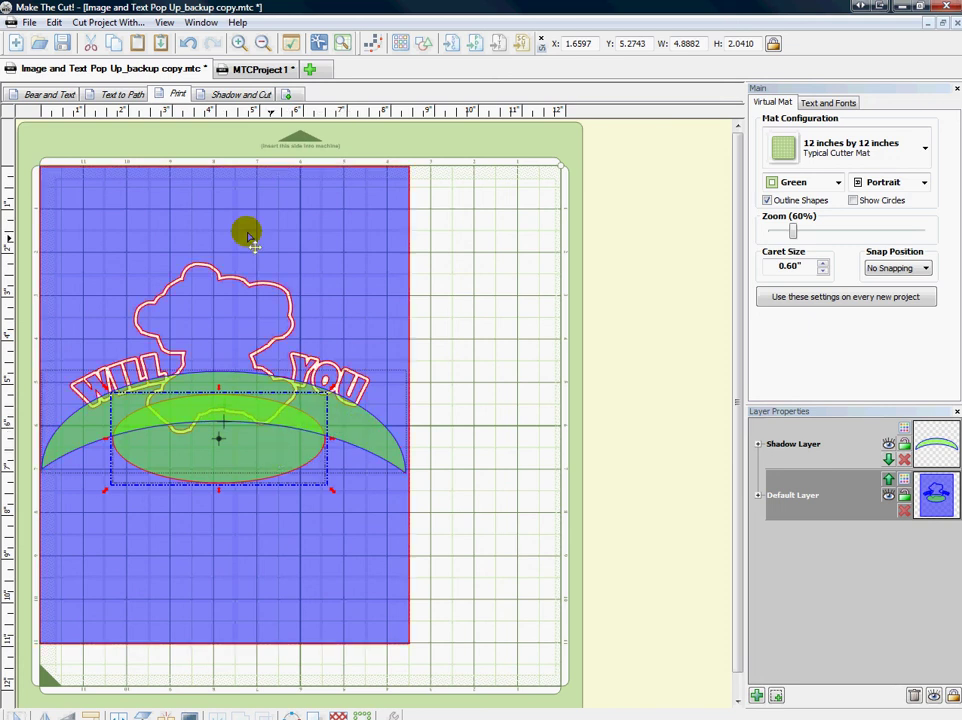
Move the card base with its bear and words outline to a new layer and hide that layer.
left_click(303, 275)
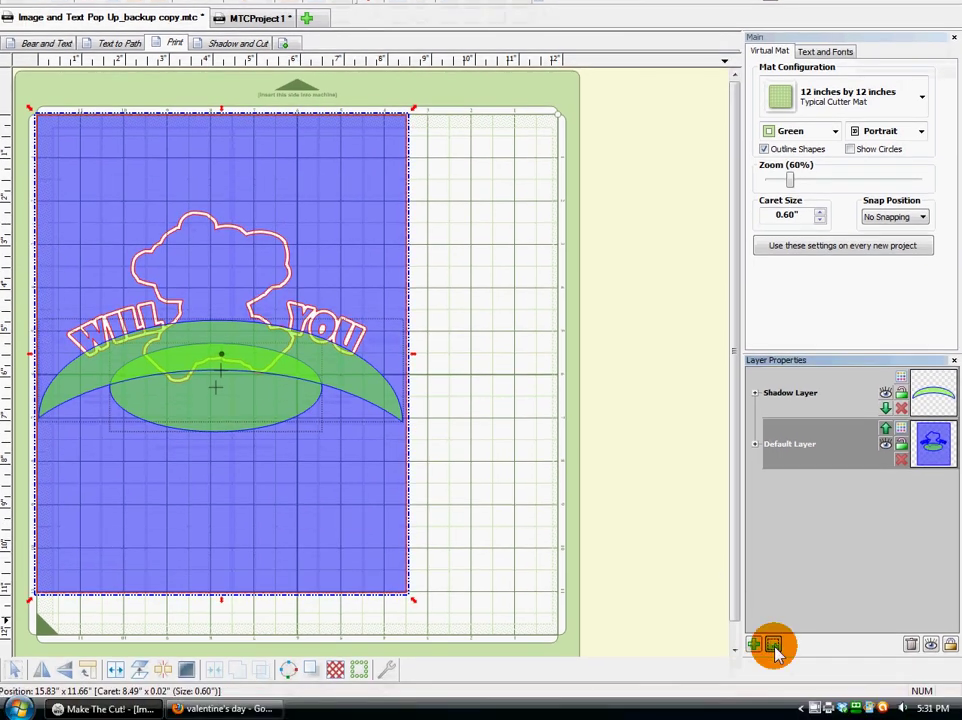
left_click(776, 696)
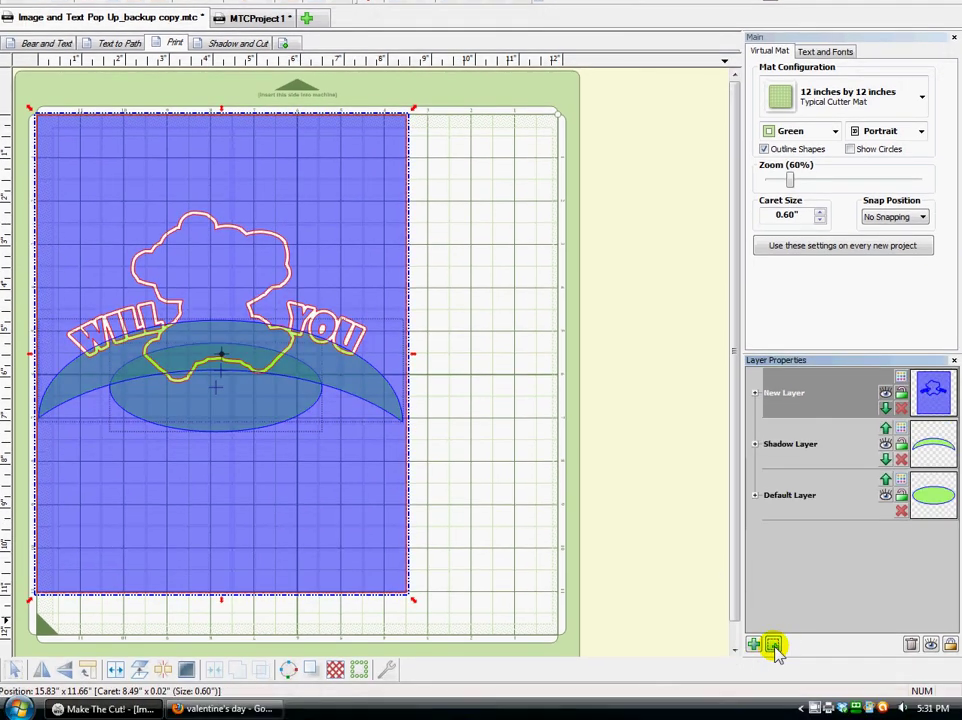
left_click(886, 396)
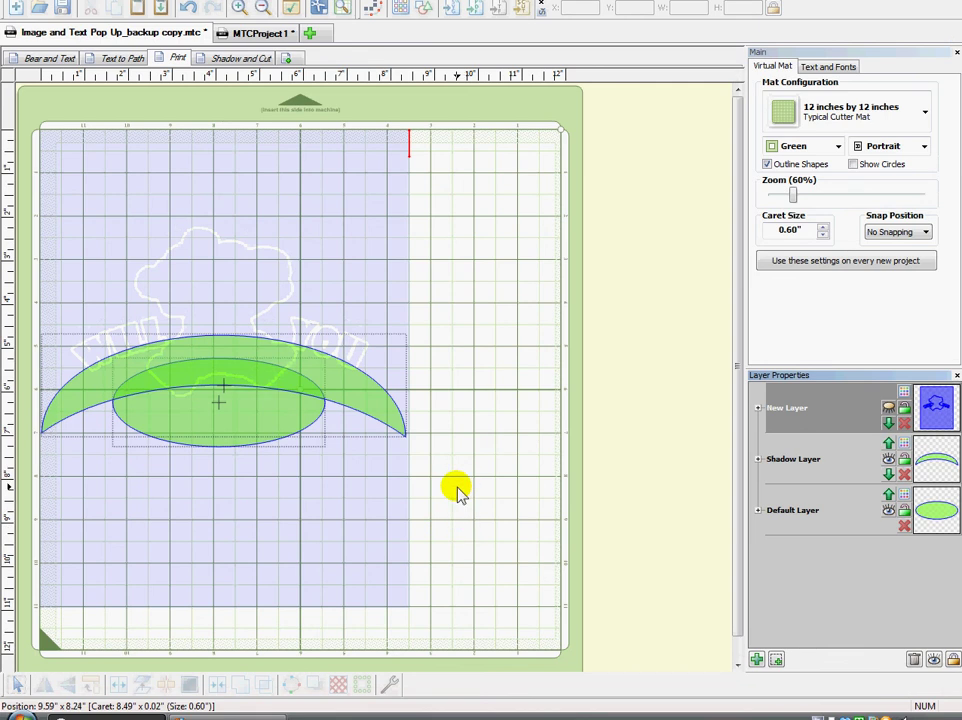
Select the ellipse and the curve together and weld them into a single shape.
left_click_drag(448, 485, 31, 257)
left_click(470, 481)
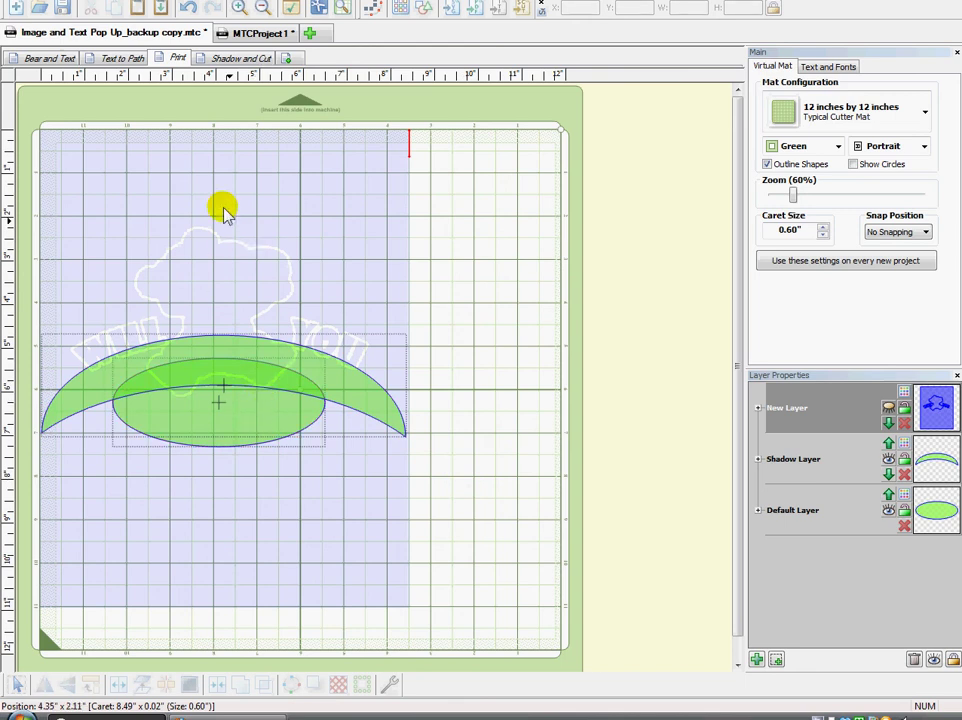
left_click(247, 425)
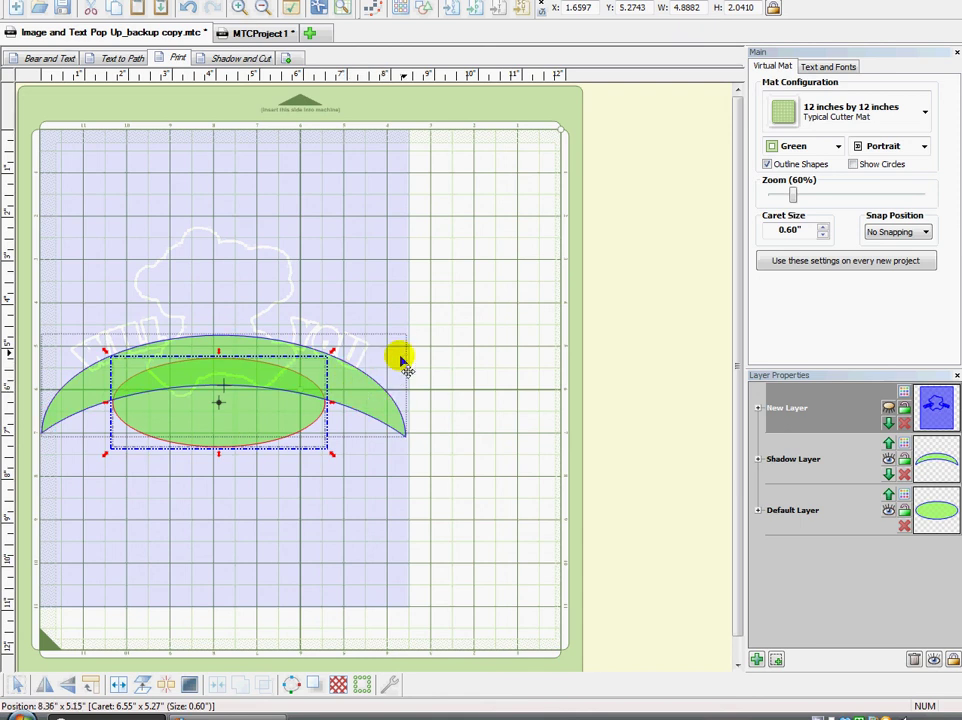
left_click(362, 388)
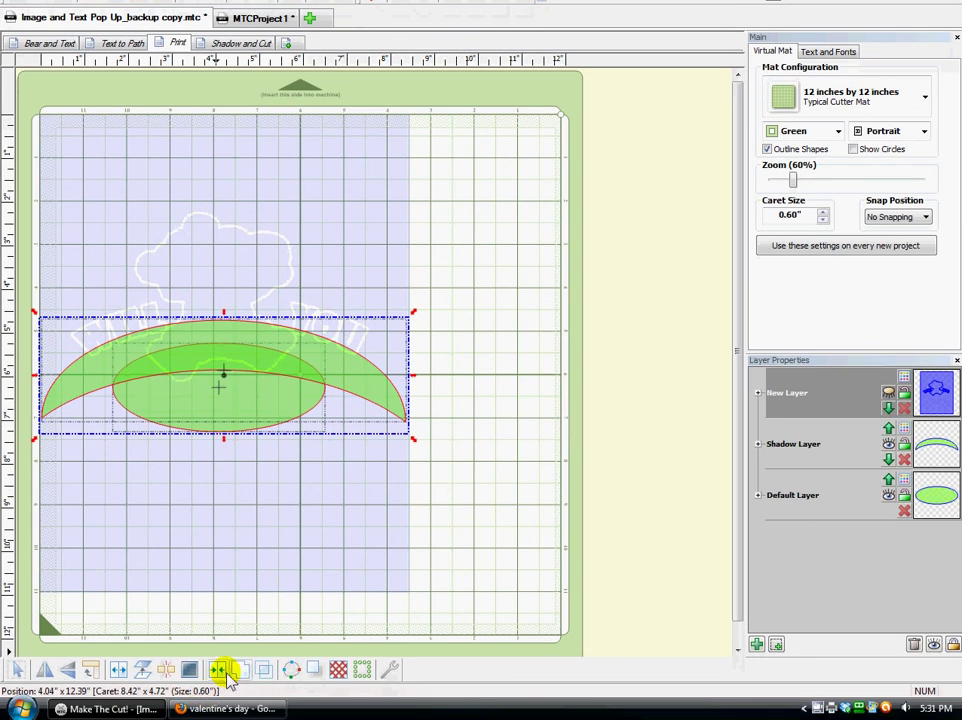
left_click(241, 674)
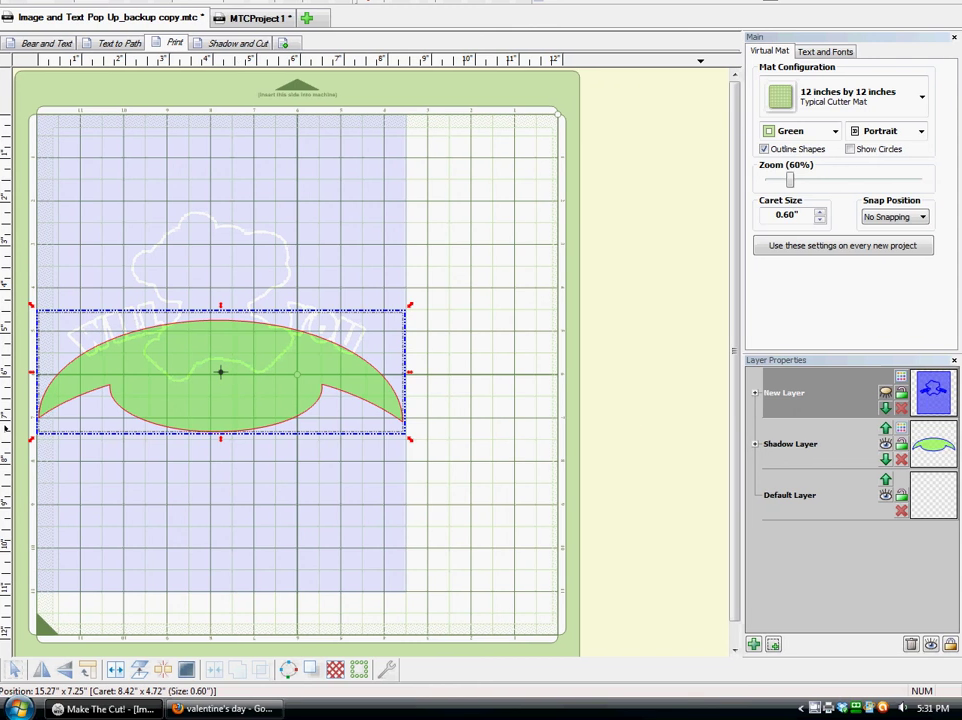
Show the card base layer again, delete the empty Default Layer, and bring the Shadow Layer above the card base layer.
left_click(886, 395)
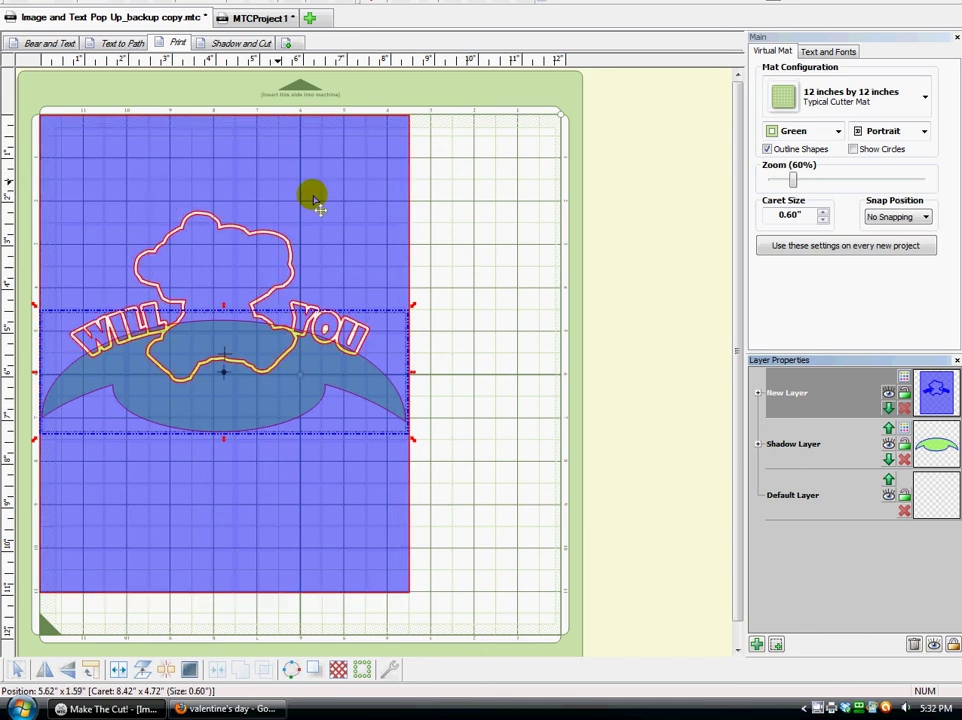
left_click(274, 399)
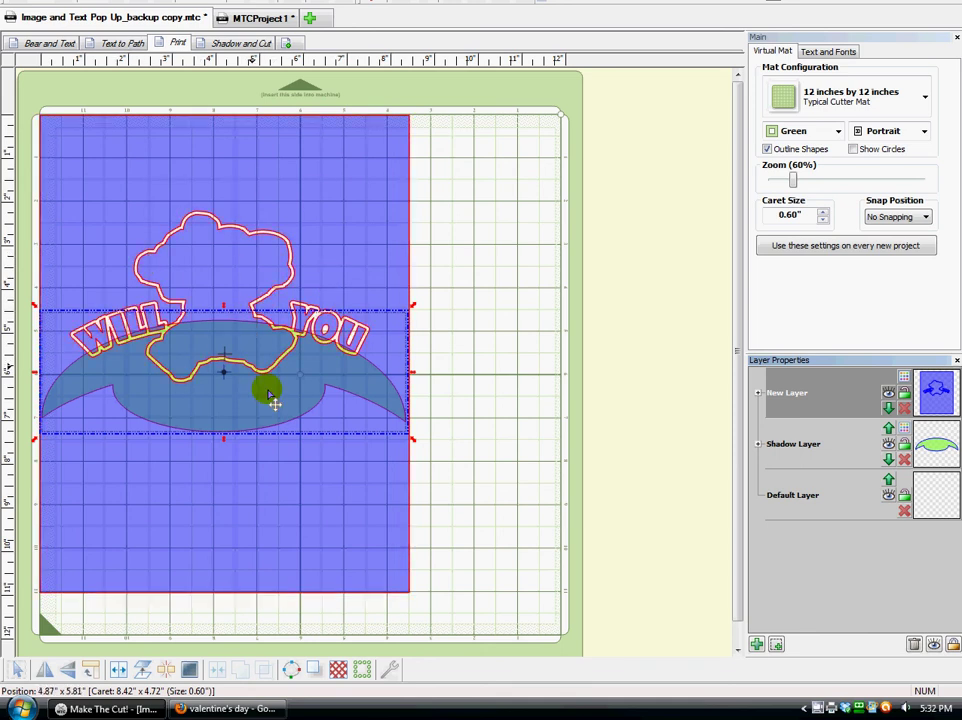
left_click(901, 513)
left_click(885, 428)
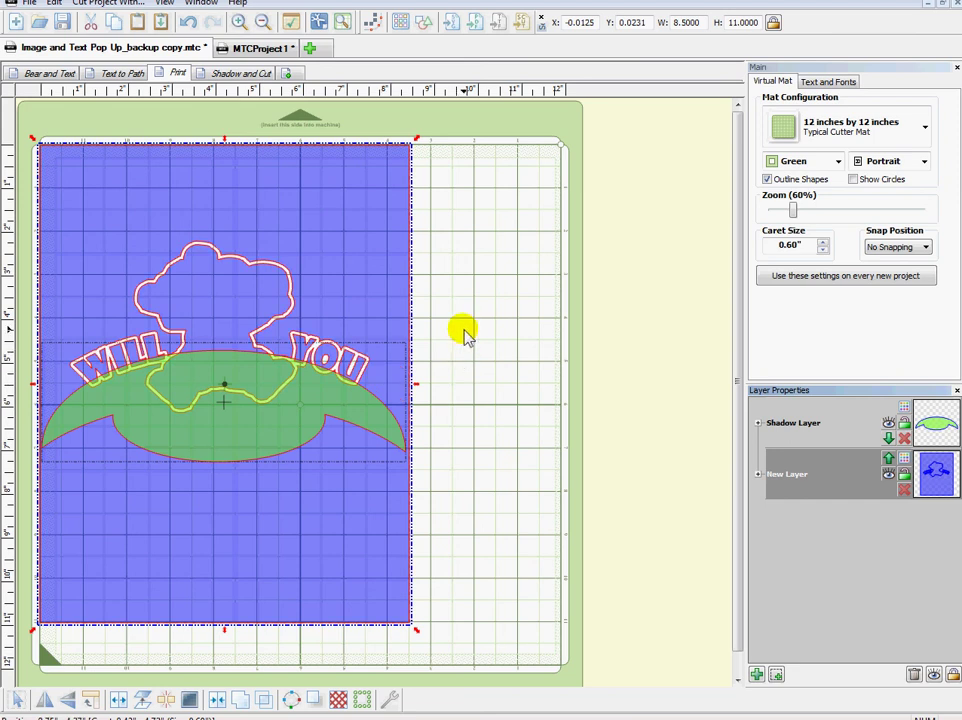
Add a small basic Circle shape to the card base layer on the empty mat area beside the card.
left_click(468, 244)
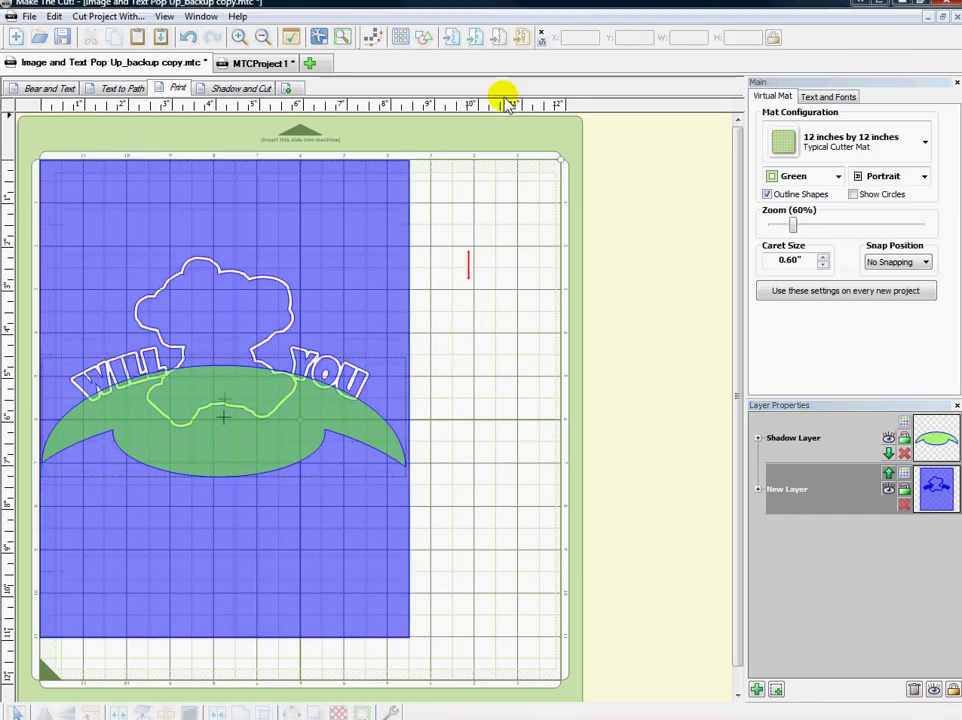
left_click(425, 42)
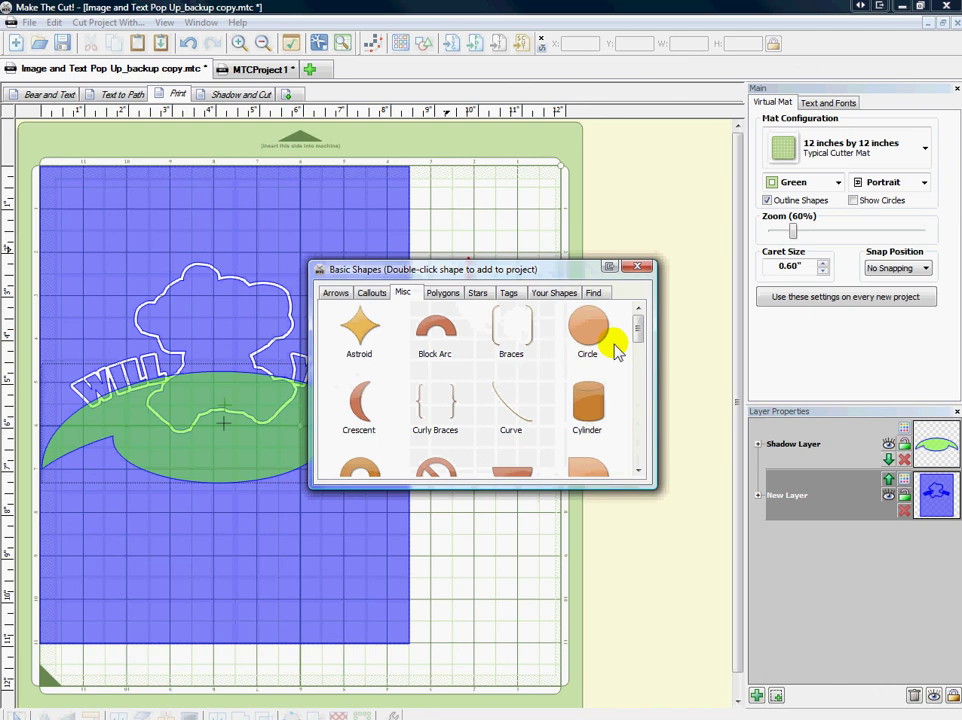
left_click(595, 335)
double_click(598, 340)
left_click(641, 266)
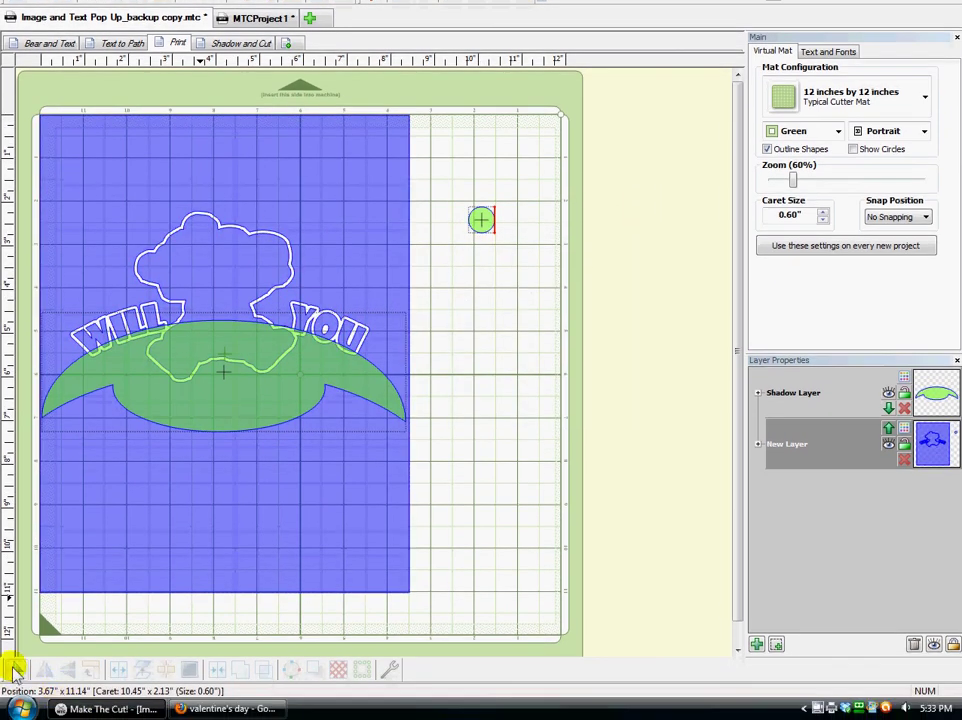
Select all three shapes, check whether Boolean Join is available for them, and clear the selection.
left_click(14, 670)
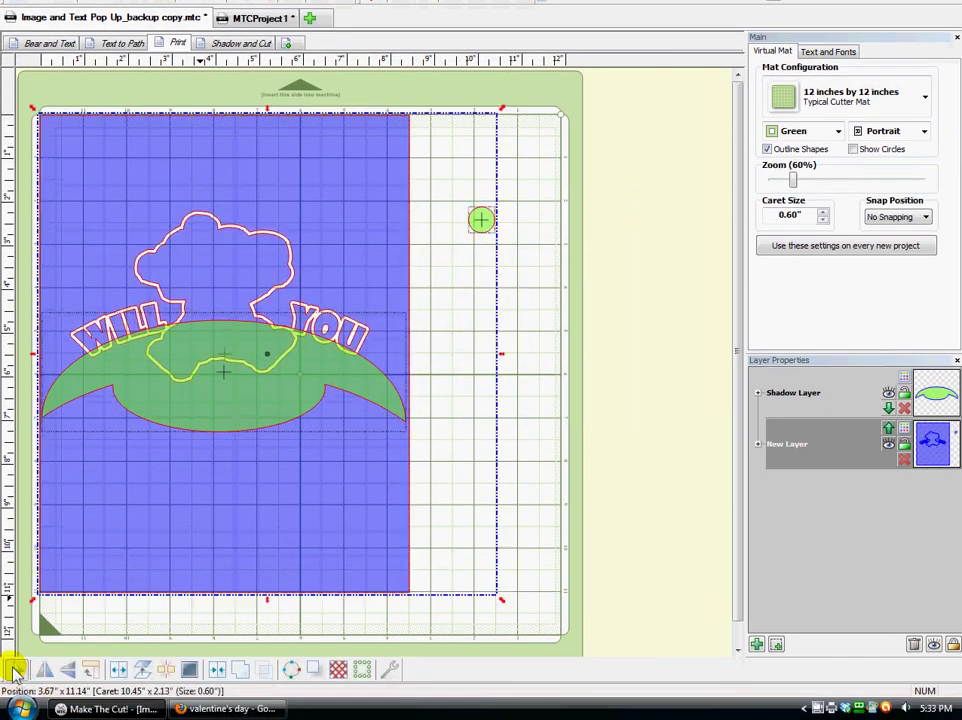
left_click(264, 672)
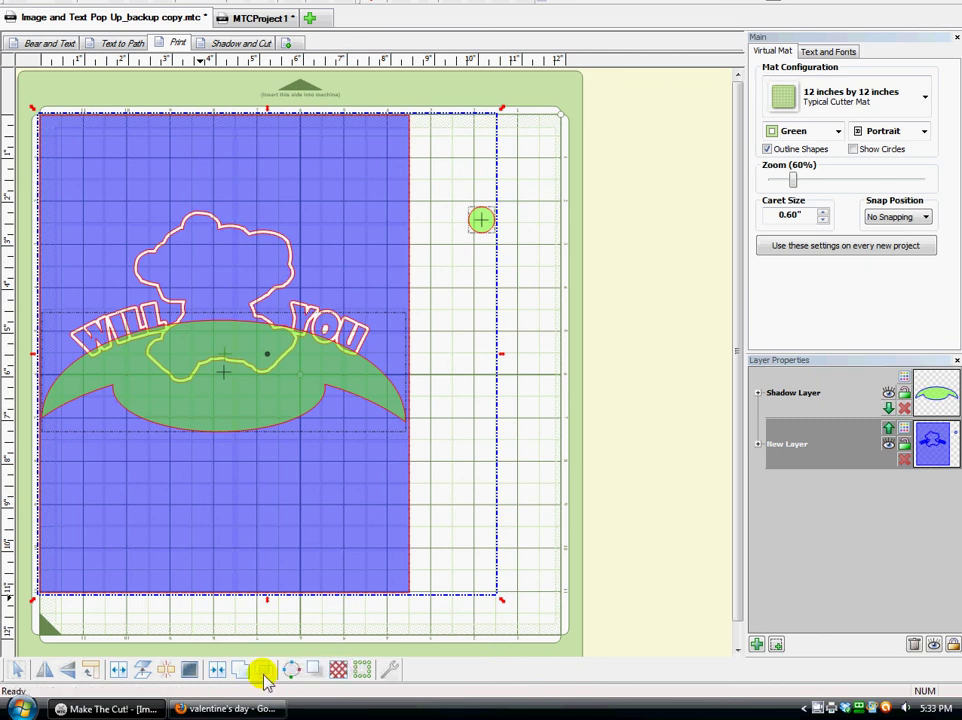
right_click(433, 284)
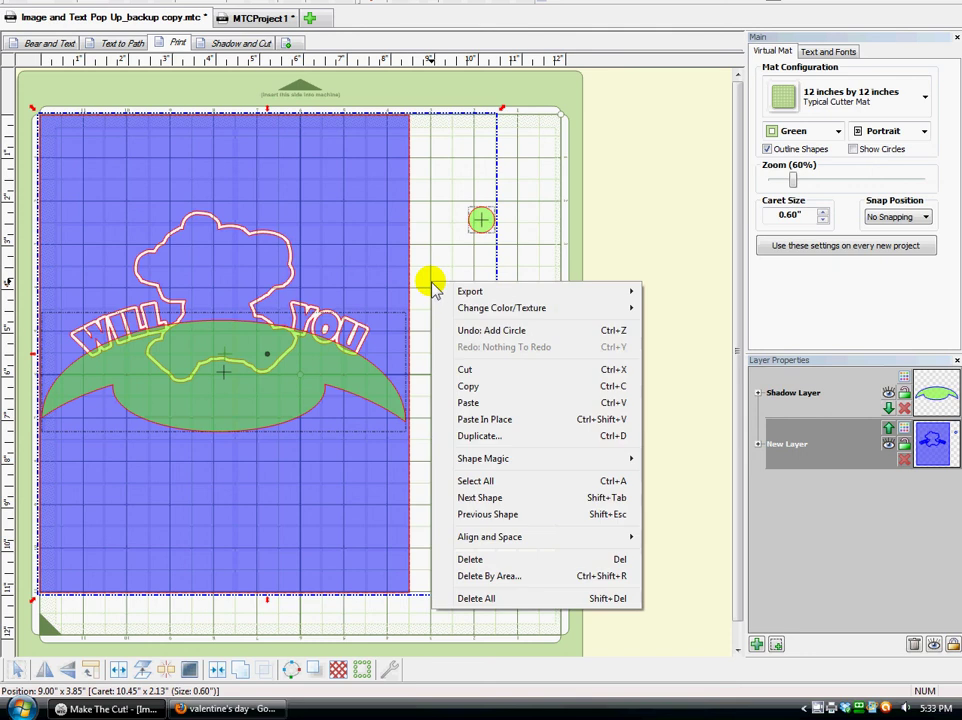
mouse_move(537, 459)
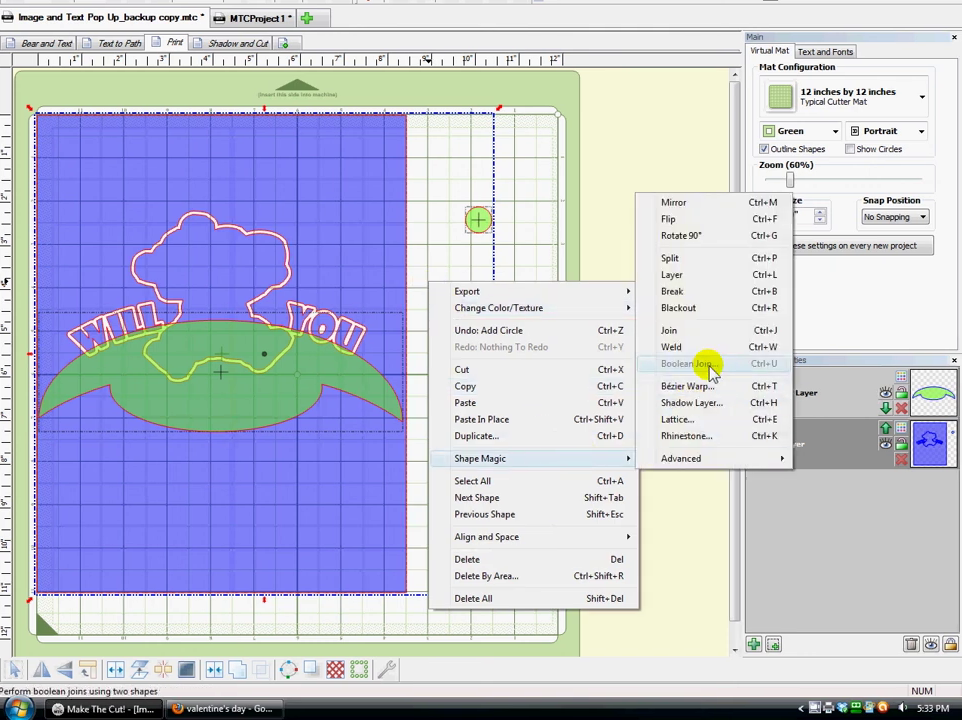
left_click(531, 243)
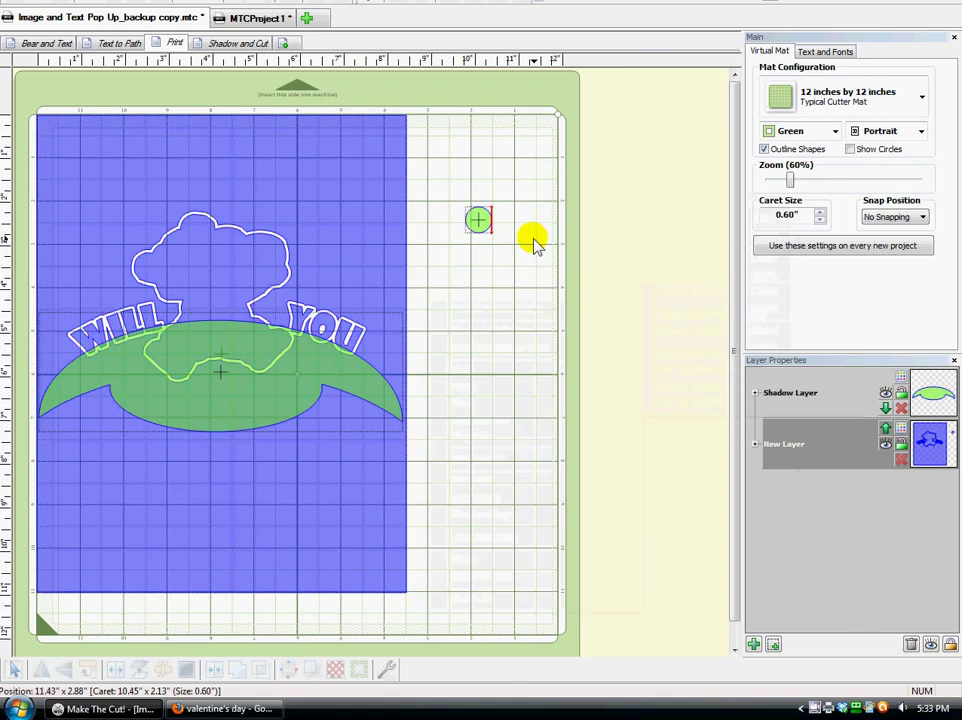
Delete the small circle beside the card base and check the whole mat for stray shapes.
left_click(480, 223)
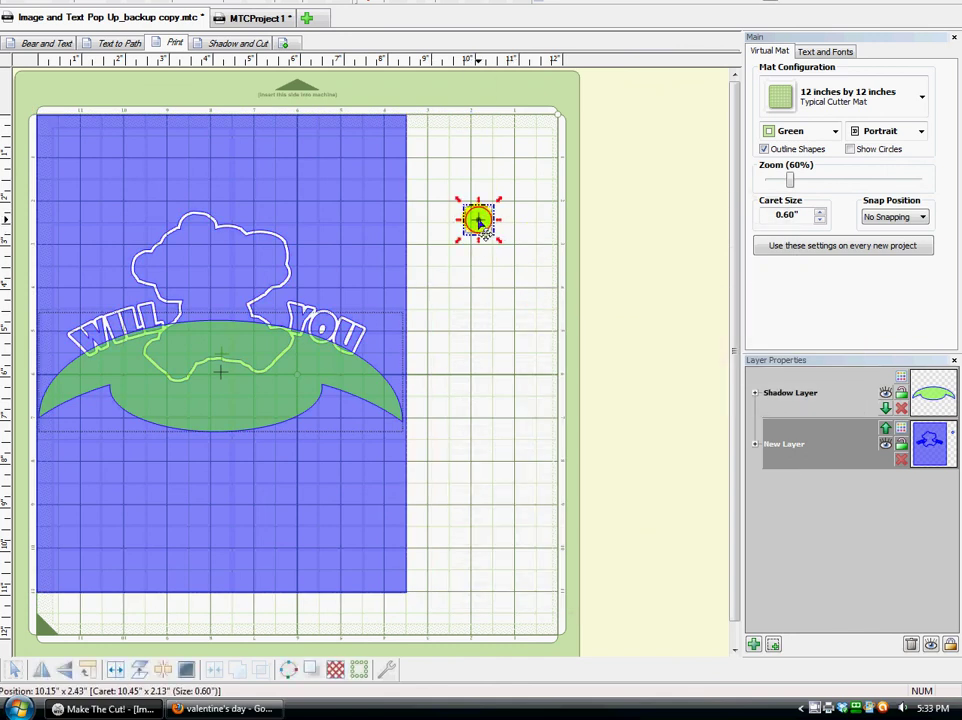
left_click(483, 229)
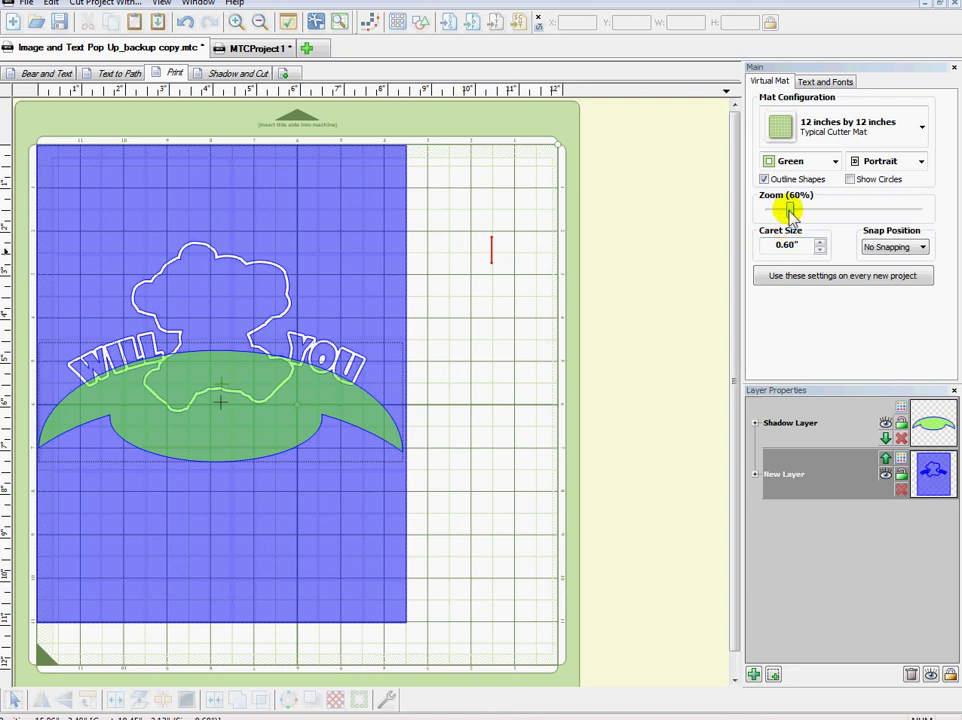
left_click_drag(789, 209, 776, 213)
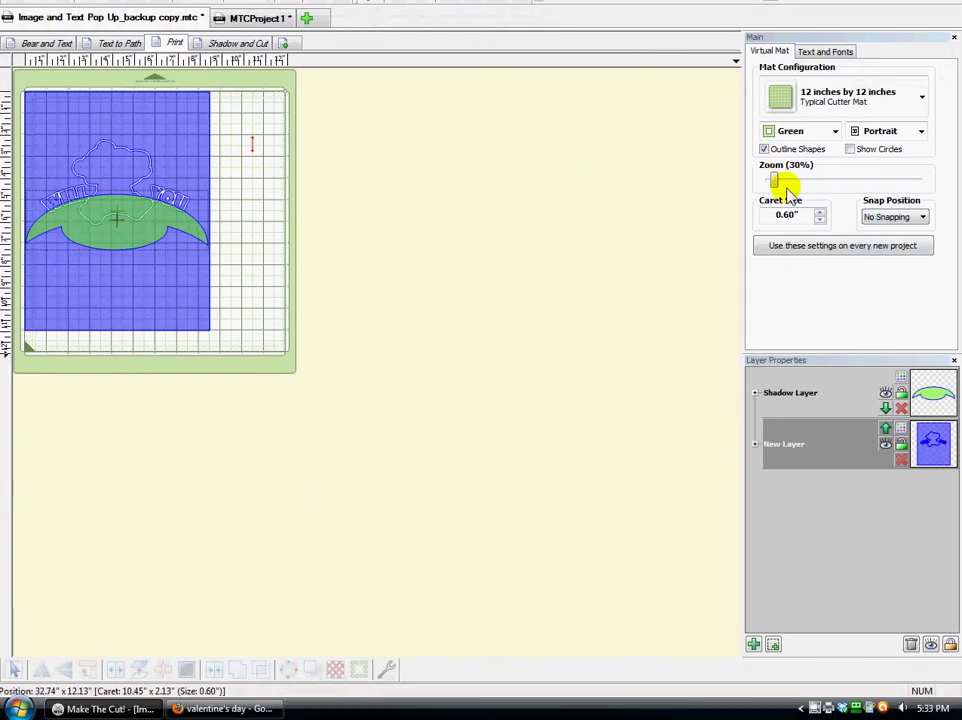
left_click_drag(776, 197, 788, 198)
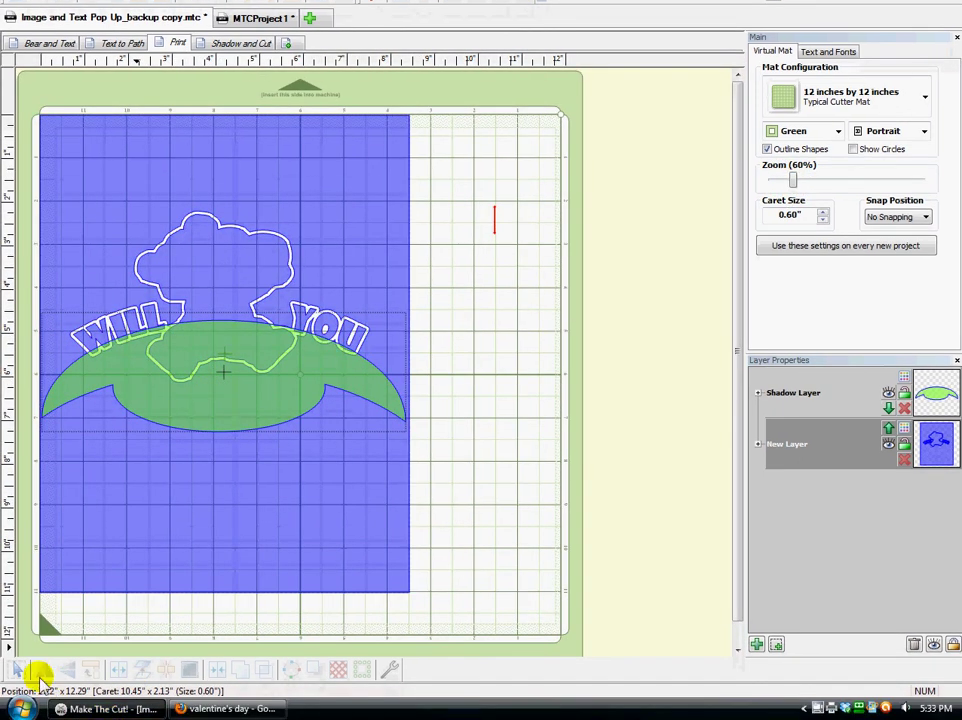
Select all shapes on the mat and start a Boolean Join, moving its dialog clear of the card.
left_click(14, 670)
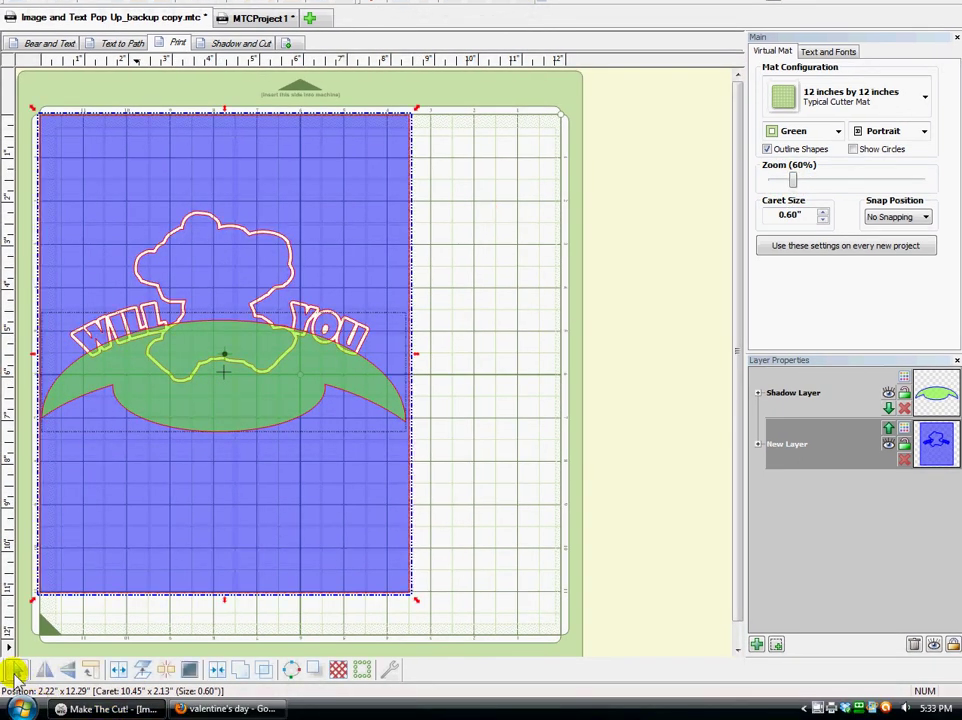
left_click(264, 671)
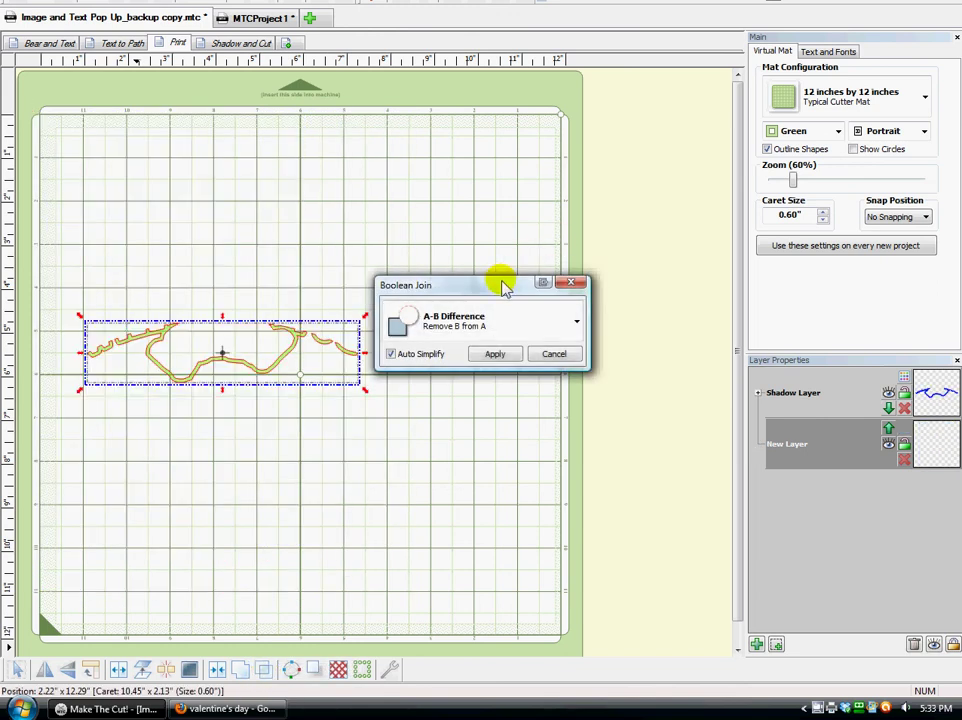
left_click_drag(500, 282, 565, 177)
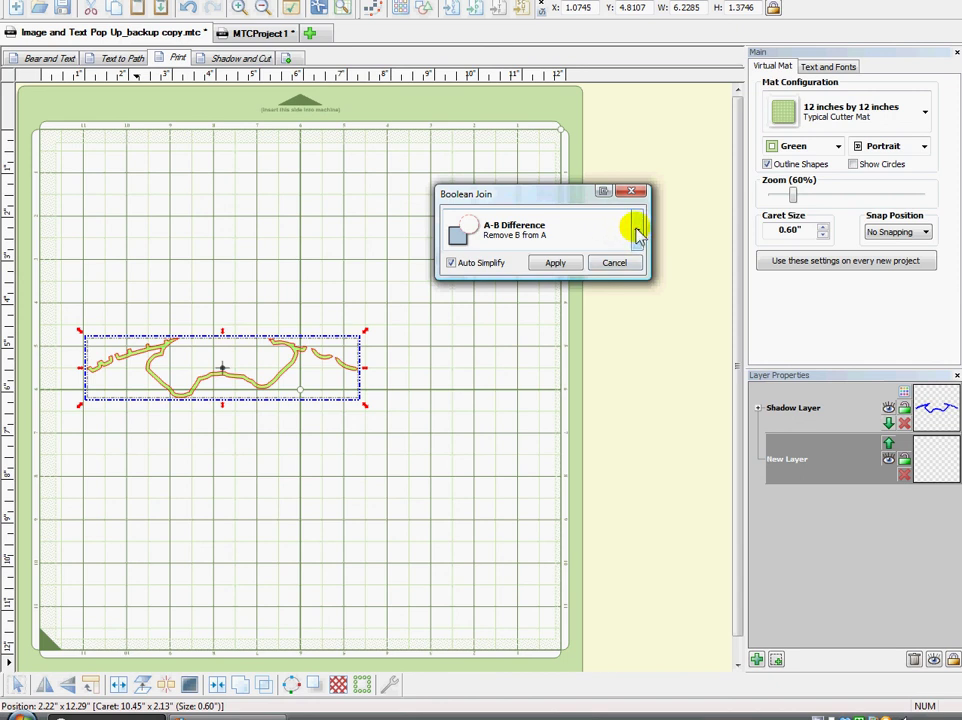
Preview the Boolean Join of the card base and welded curve as B-A Difference, Intersect and Exclude.
left_click(636, 231)
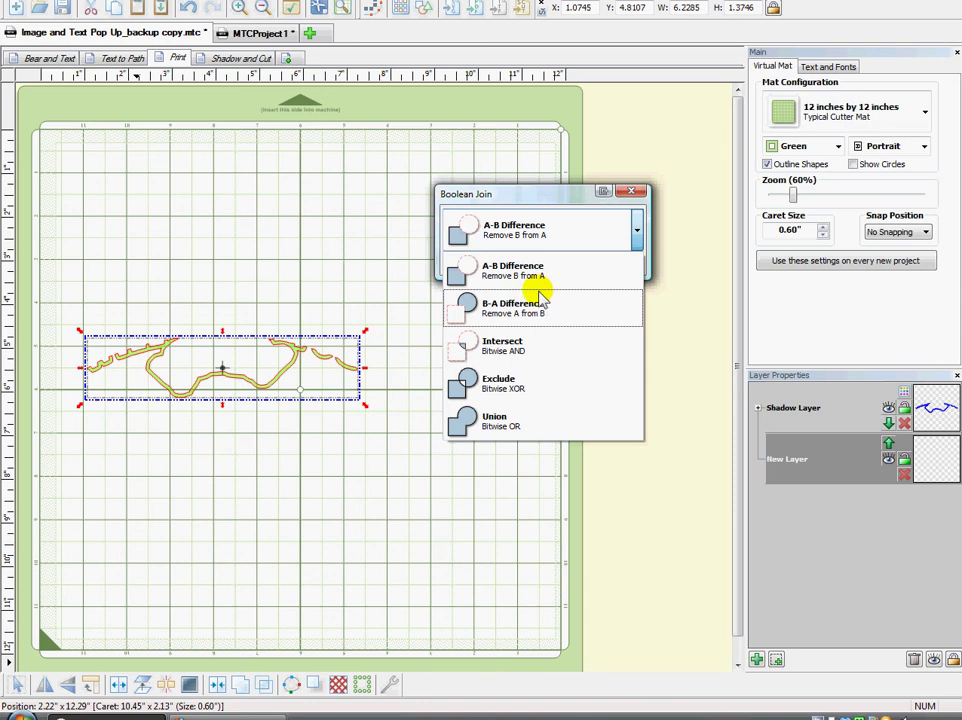
left_click(526, 313)
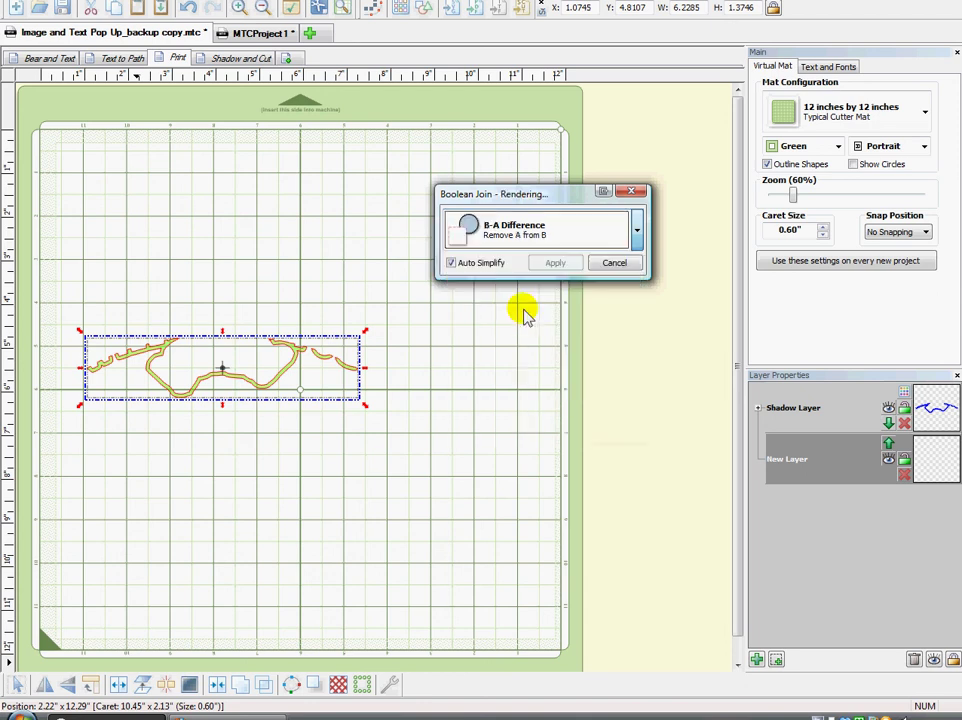
left_click(637, 231)
left_click(537, 343)
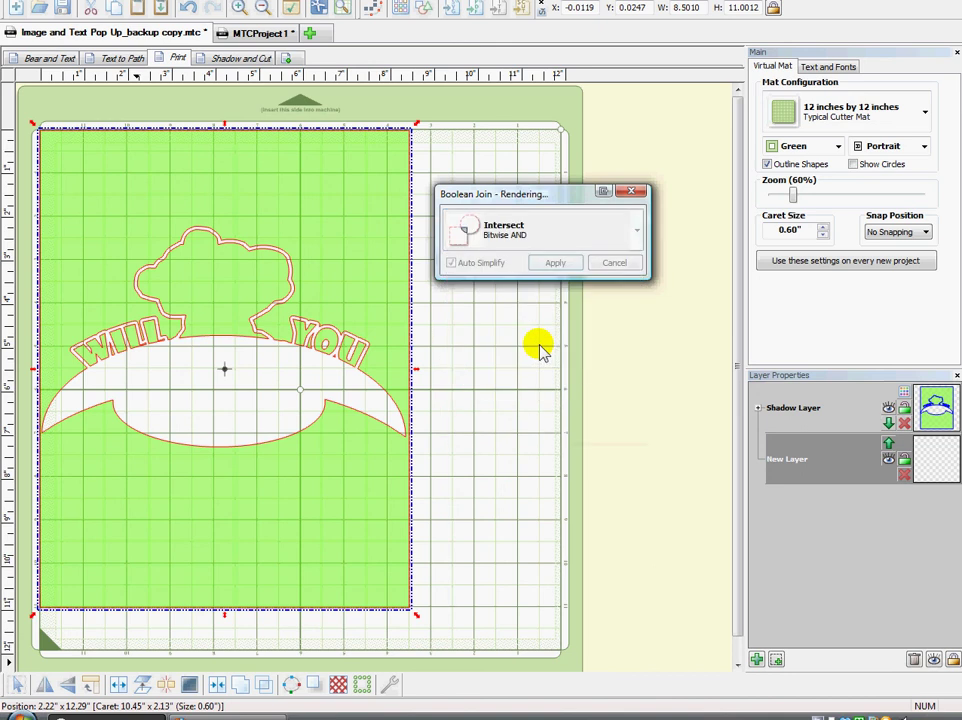
left_click(637, 231)
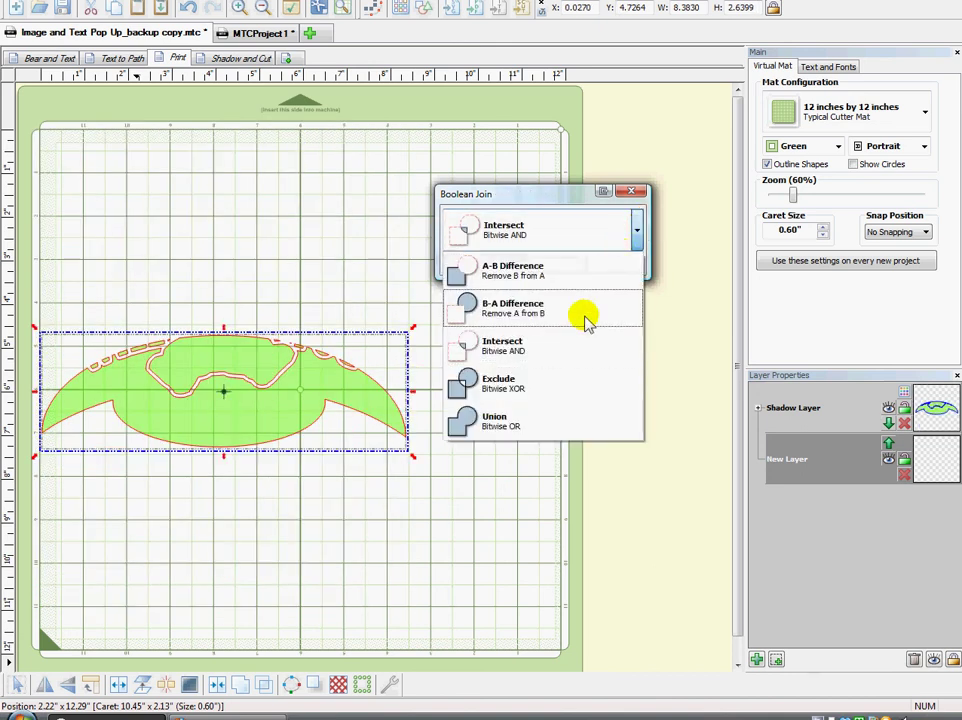
left_click(558, 388)
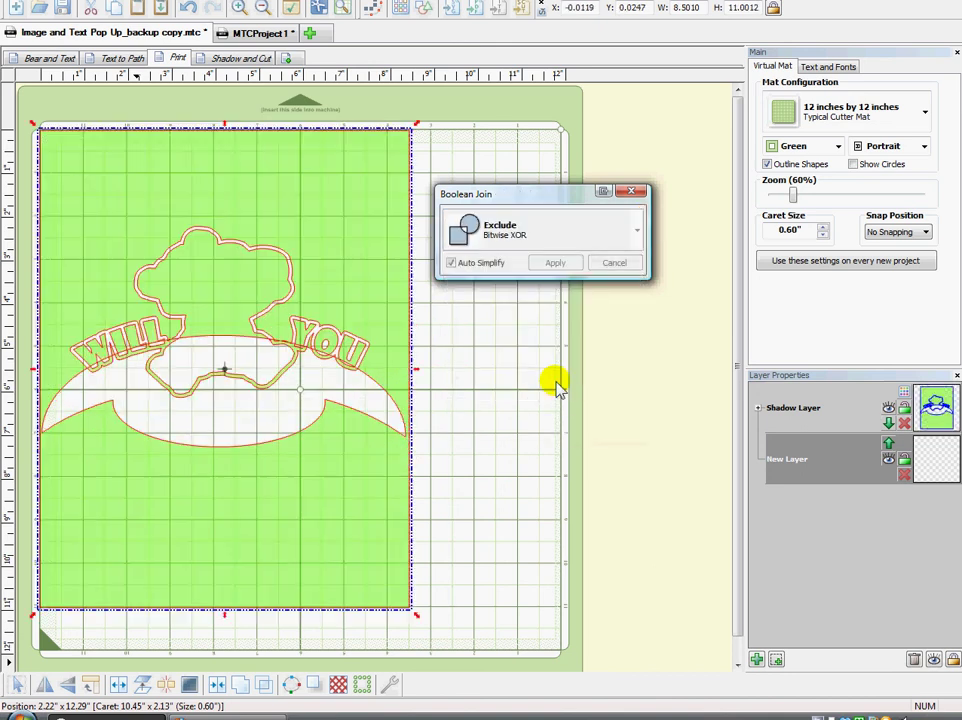
Set the Boolean Join to Union and apply it to the card base and welded curve.
left_click(637, 228)
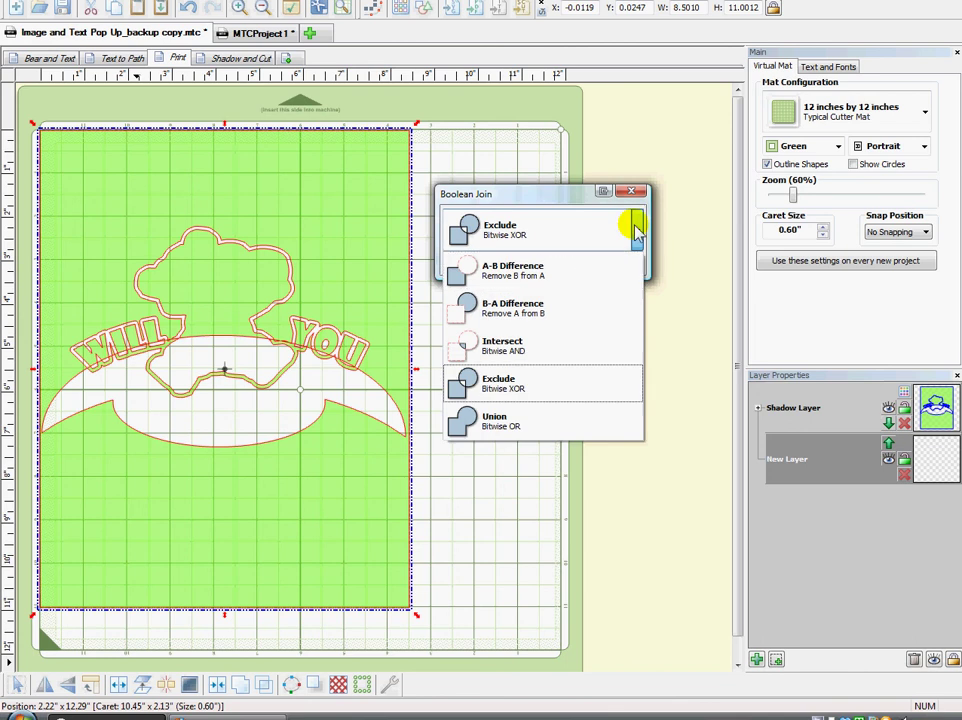
left_click(500, 425)
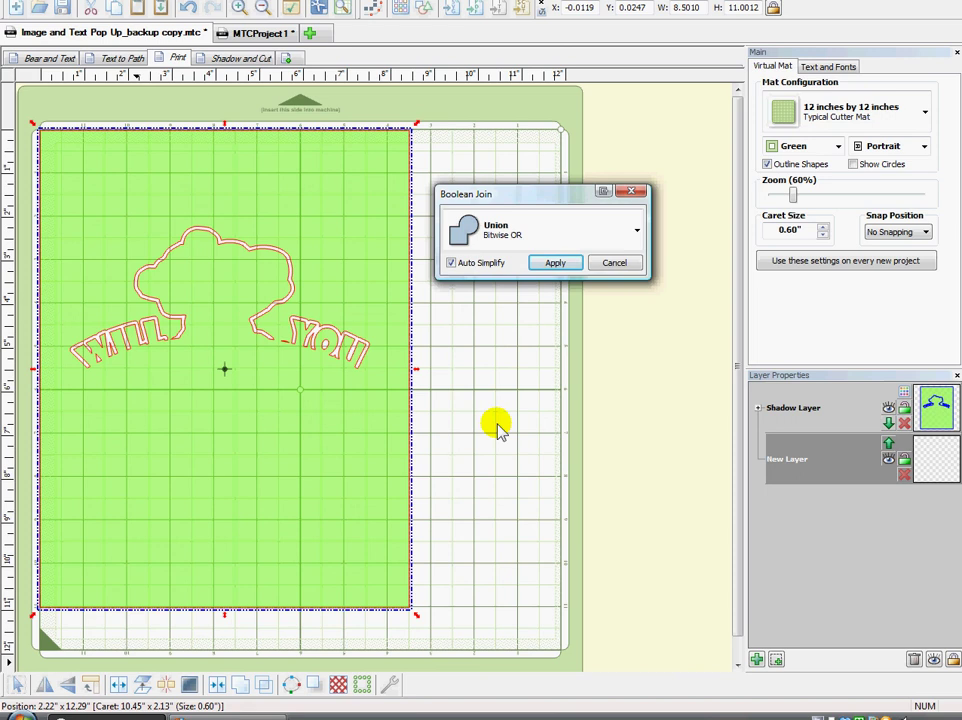
left_click(555, 263)
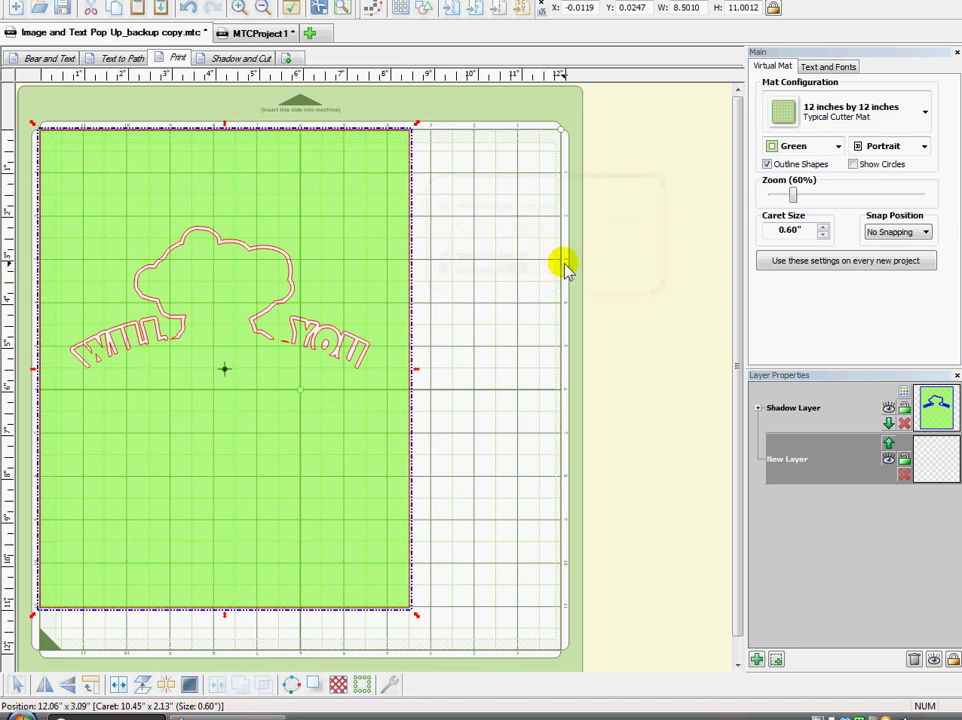
Delete the empty New Layer, recolor the joined card on the Shadow Layer light gray, and clear the selection.
left_click(900, 476)
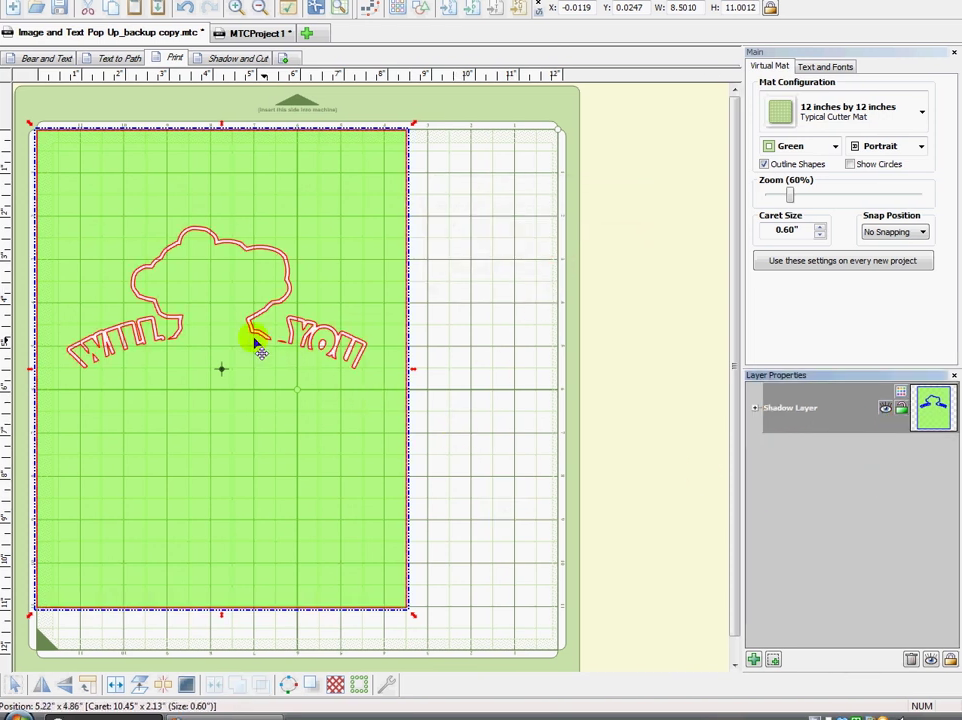
left_click(901, 396)
left_click(952, 458)
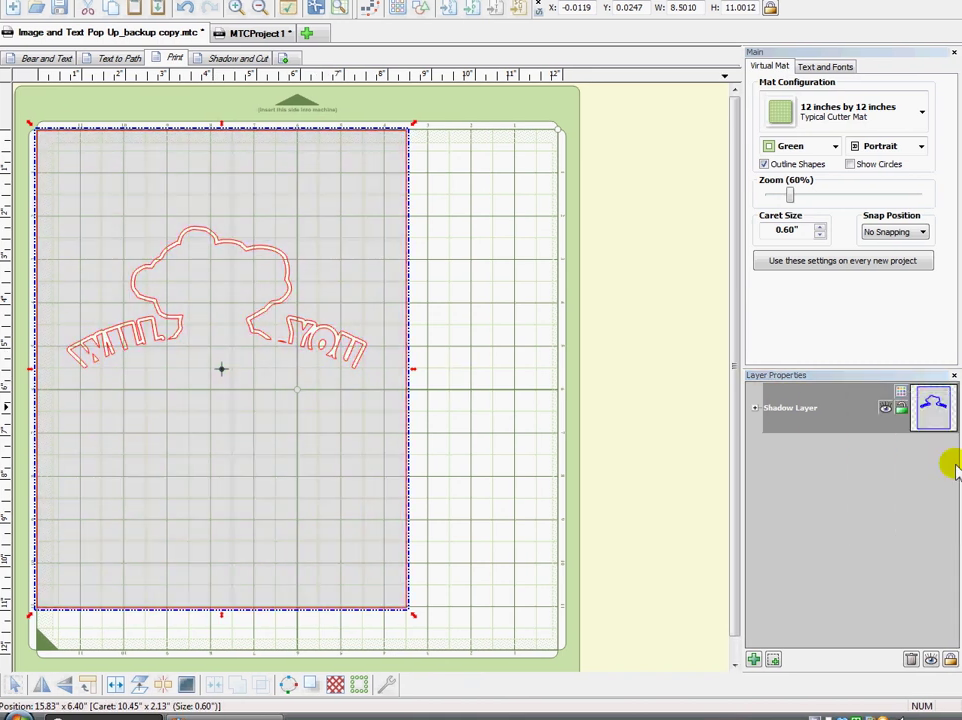
left_click(487, 350)
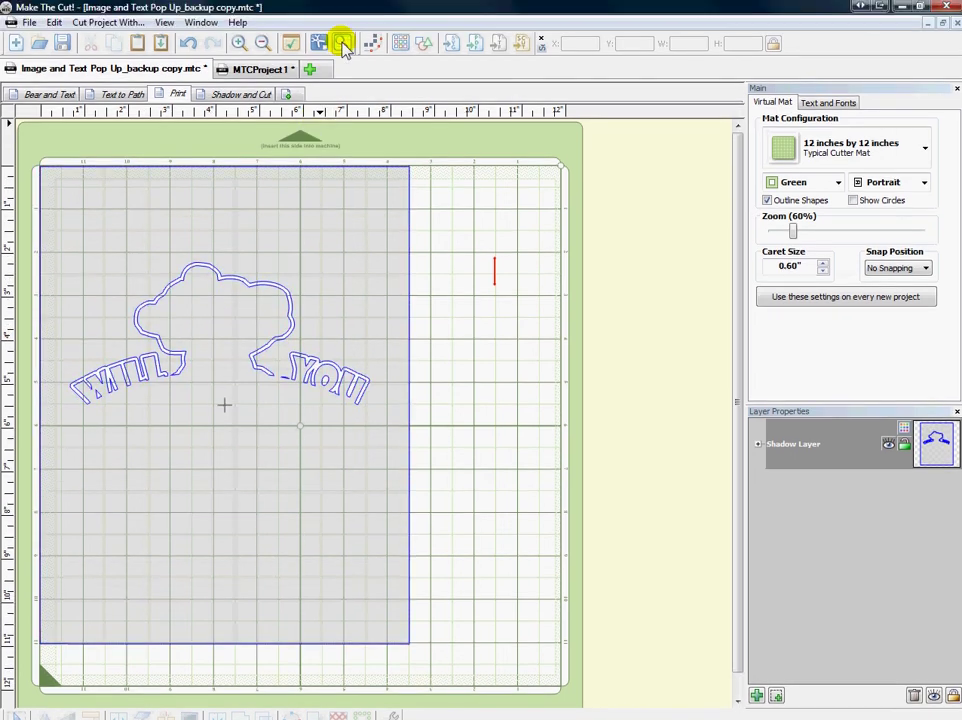
Preview the joined card as a filled cut result on the Print page and inspect the Shadow and Cut page the same way.
left_click(342, 45)
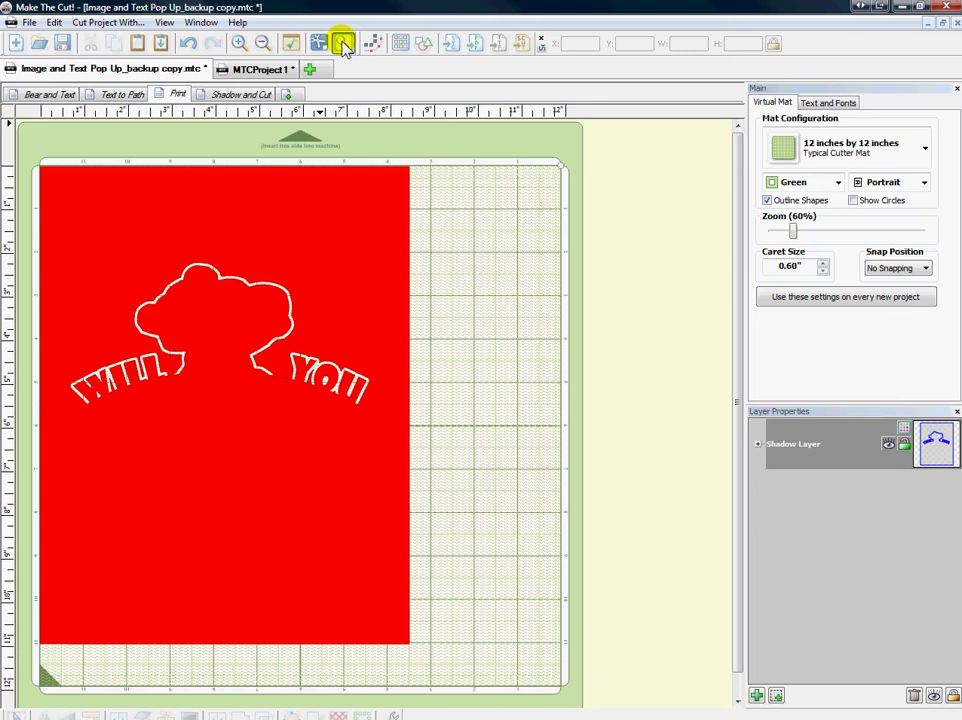
left_click(318, 43)
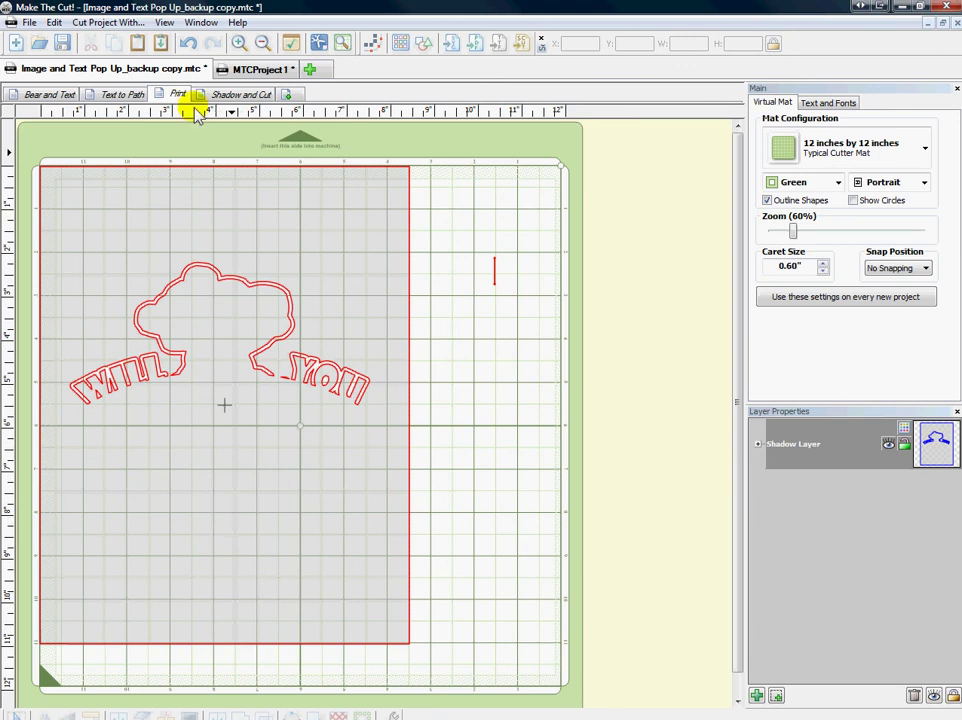
left_click(222, 97)
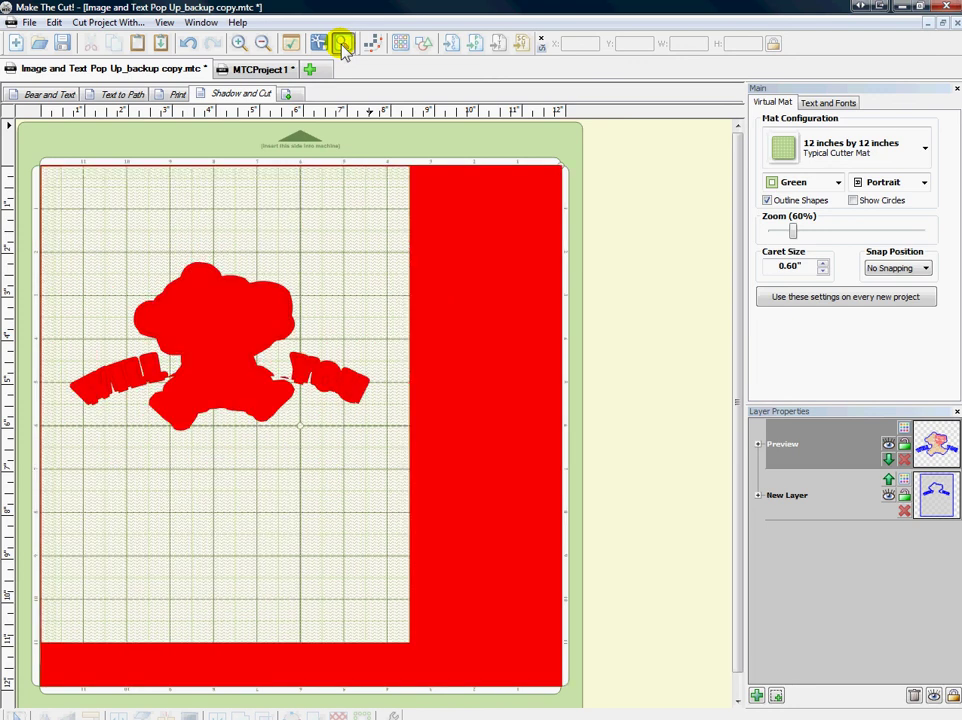
left_click(343, 45)
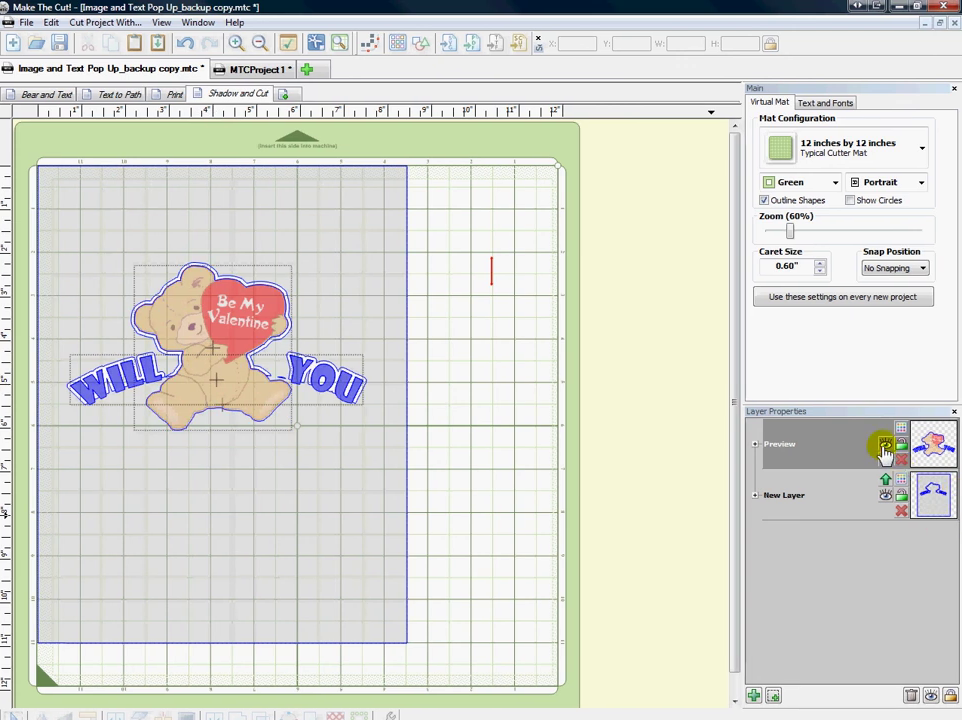
Hide the Preview layer on the Shadow and Cut page to inspect the cut outline, show it again, and open the project notes.
left_click(886, 449)
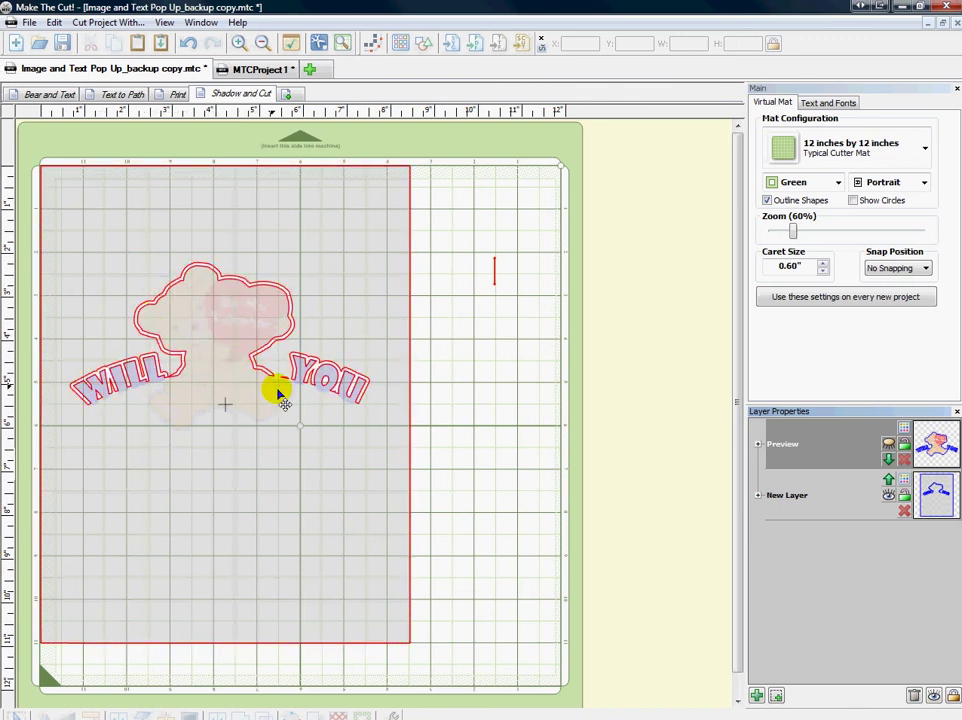
left_click(885, 444)
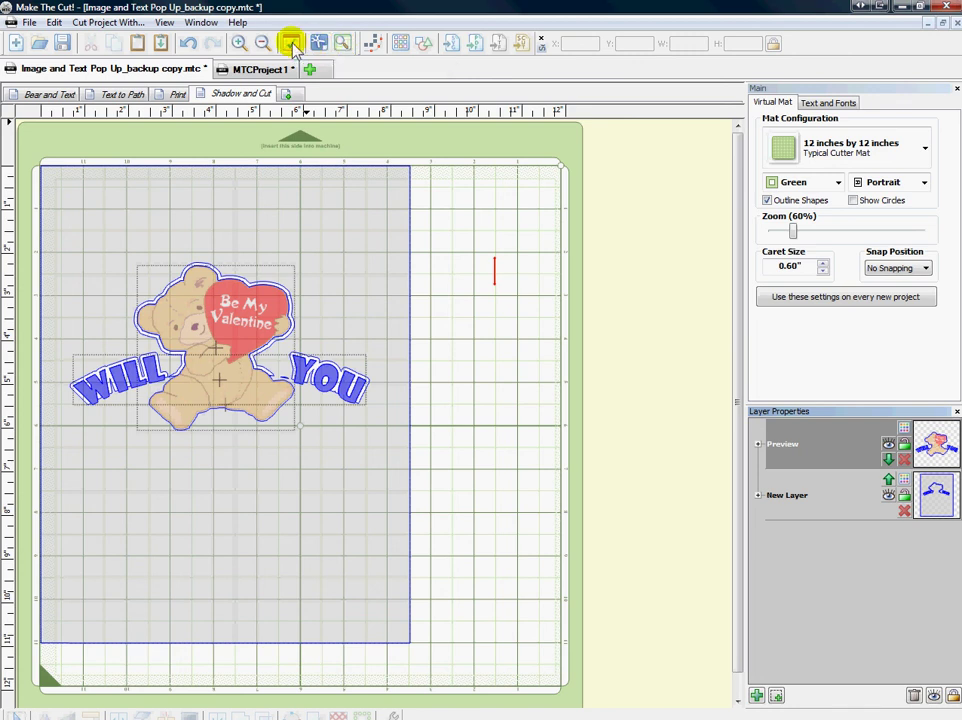
left_click(288, 43)
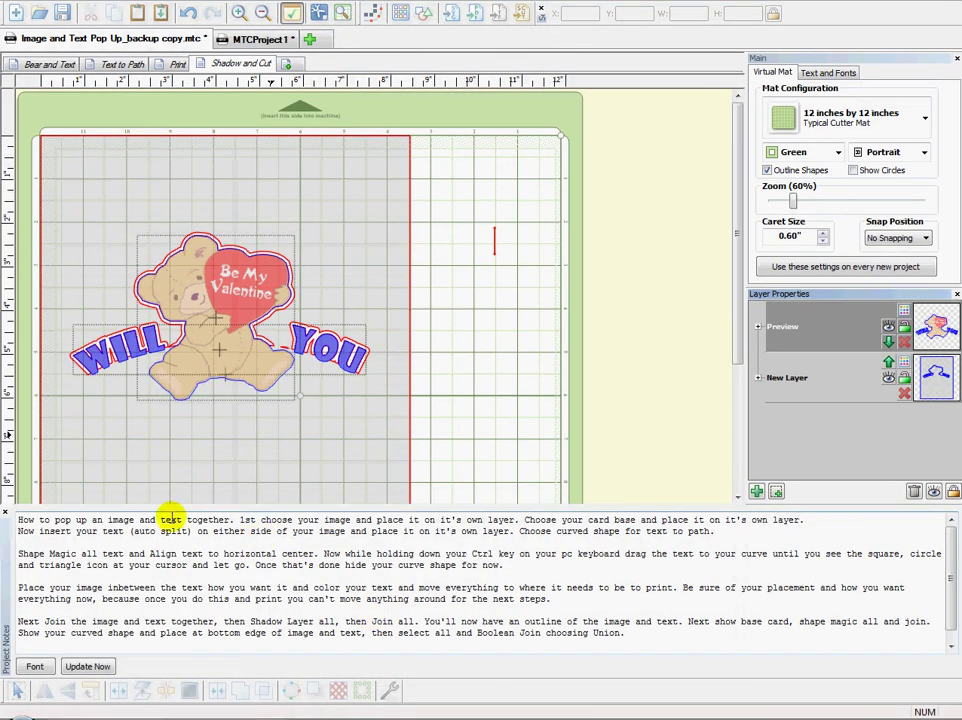